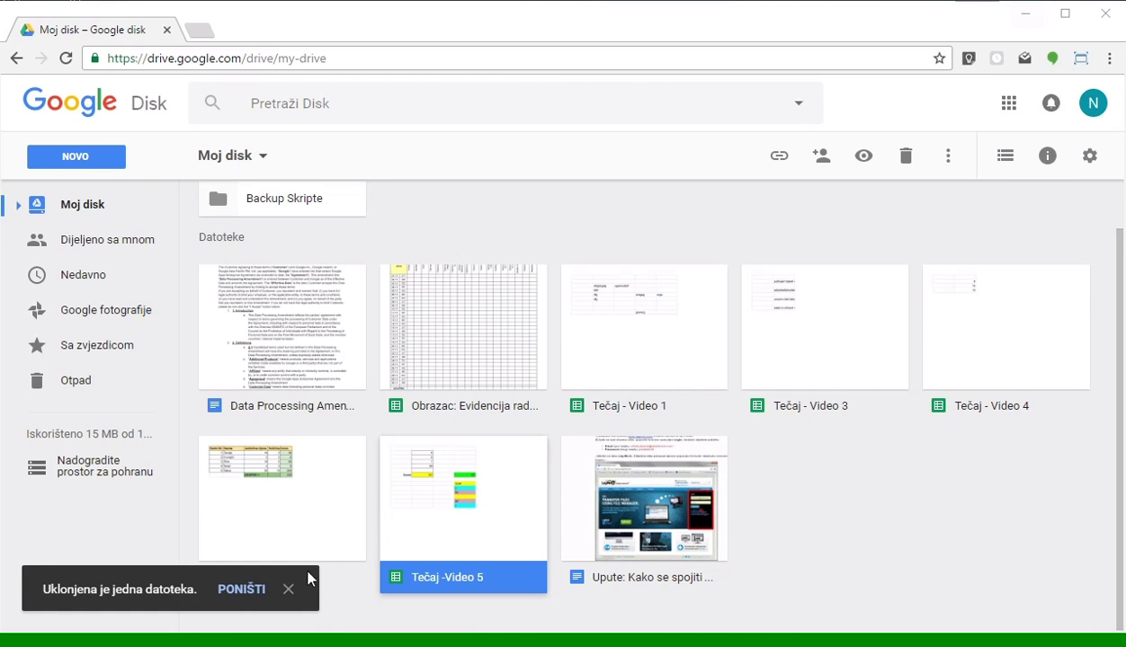
# - Undo the deletion of 'Tečaj - Vježba 11' and bring up Drive's new-item (NOVO) menu
pyautogui.click(286, 589)
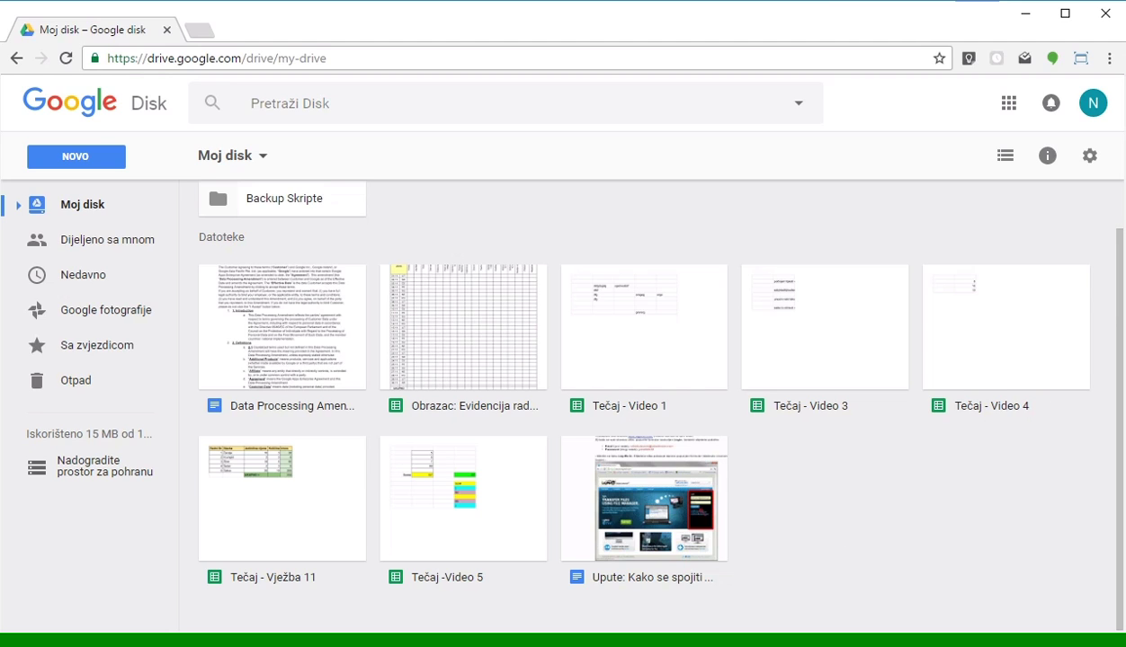
pyautogui.moveTo(115, 148)
pyautogui.mouseDown()
pyautogui.moveTo(172, 125)
pyautogui.moveTo(106, 155)
pyautogui.mouseUp()
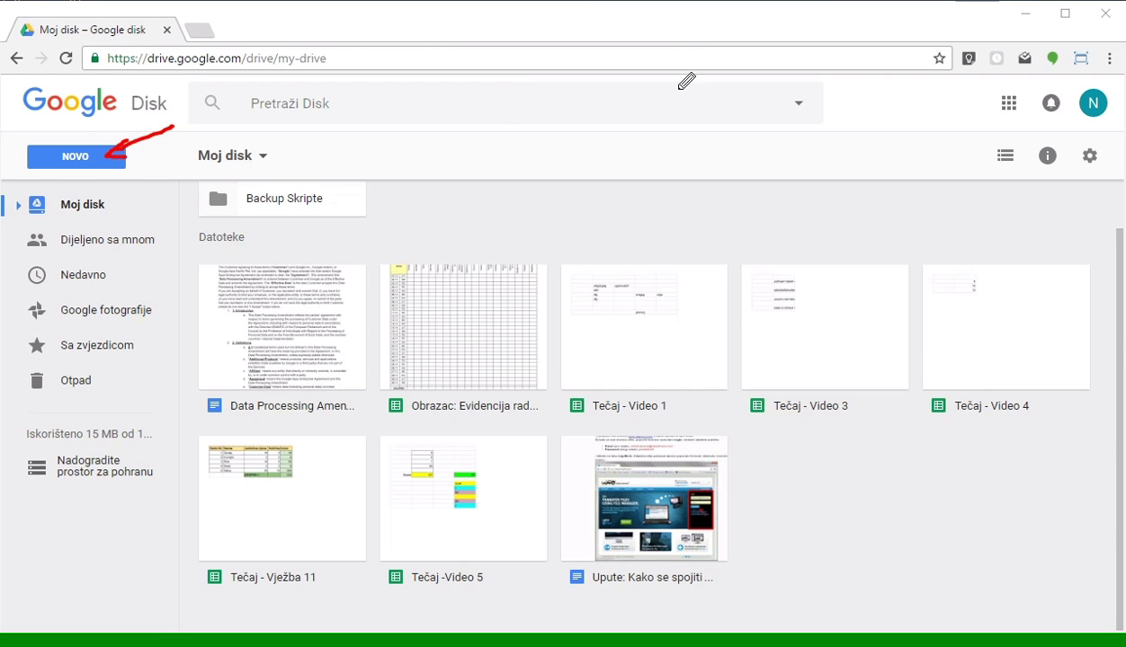
pyautogui.click(76, 156)
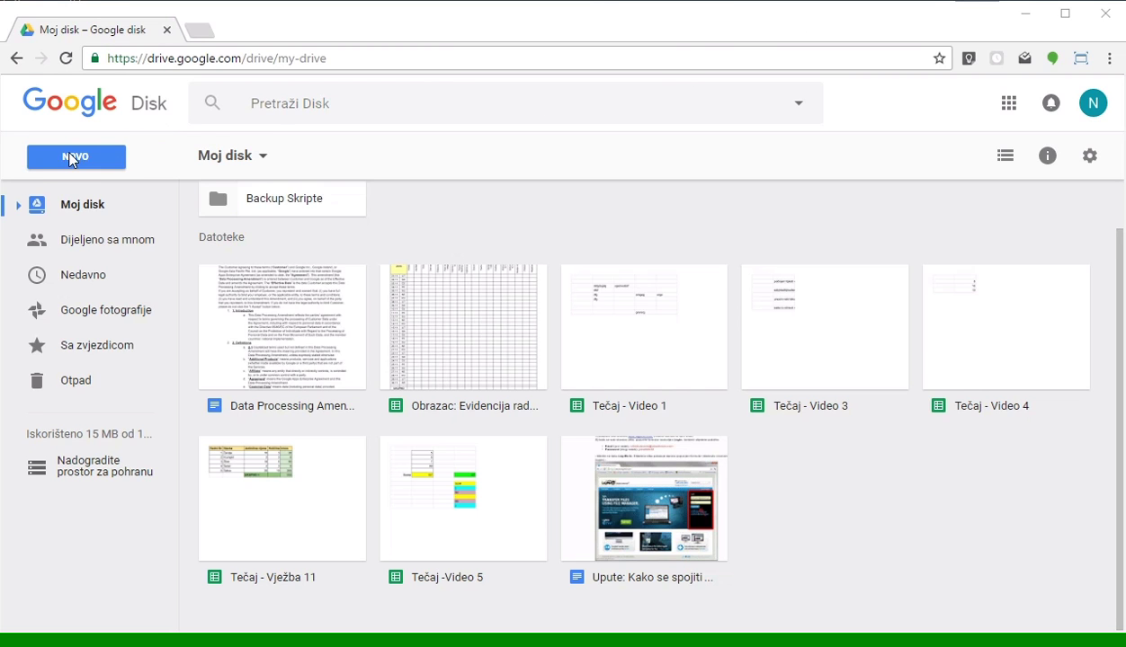
# - Choose Google tablice to create a blank spreadsheet
pyautogui.click(126, 340)
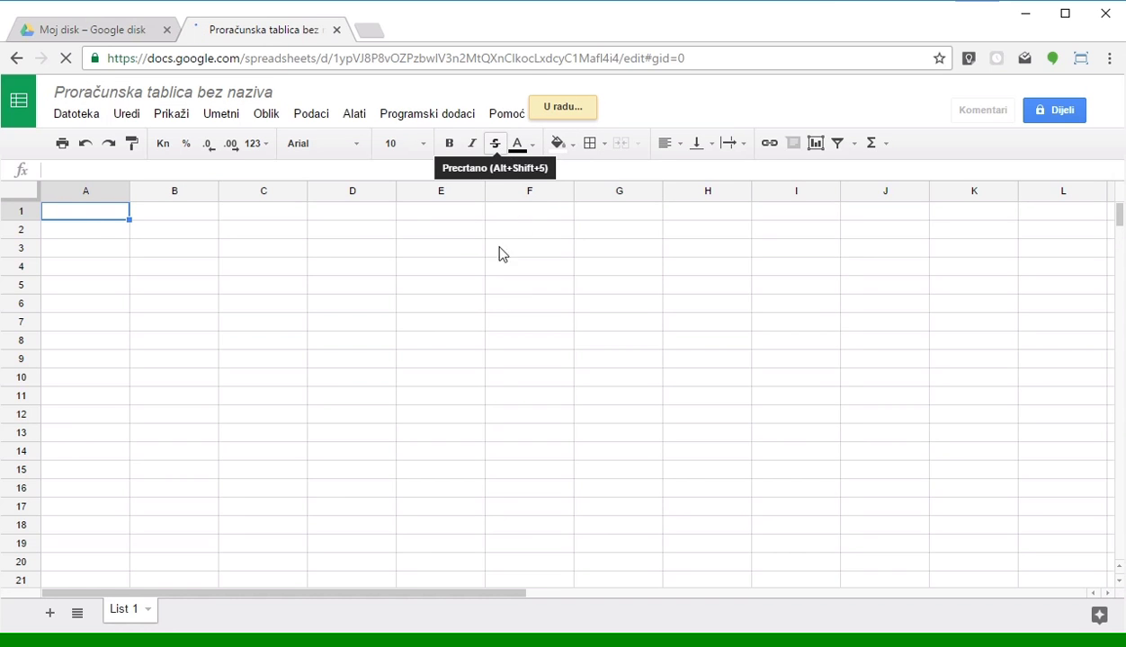
# - Retitle the spreadsheet 'Tečaj - Vježba 12 - Dnevni obračun' and highlight the new title
pyautogui.click(161, 92)
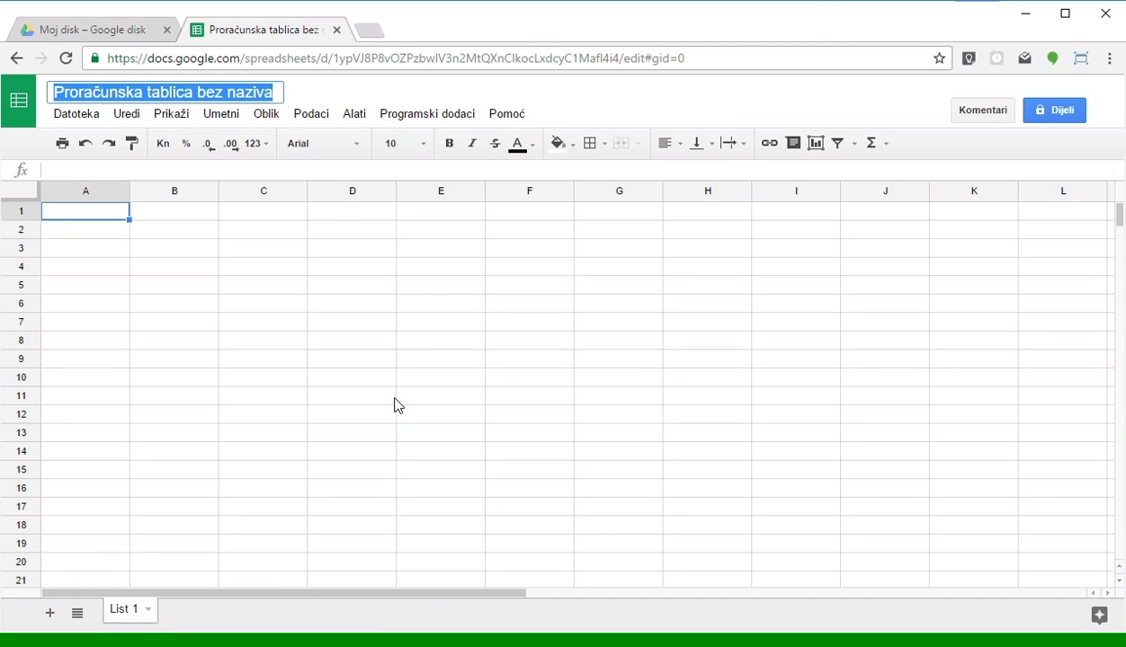
pyautogui.write('Tečaj - Vježba 12 - ')
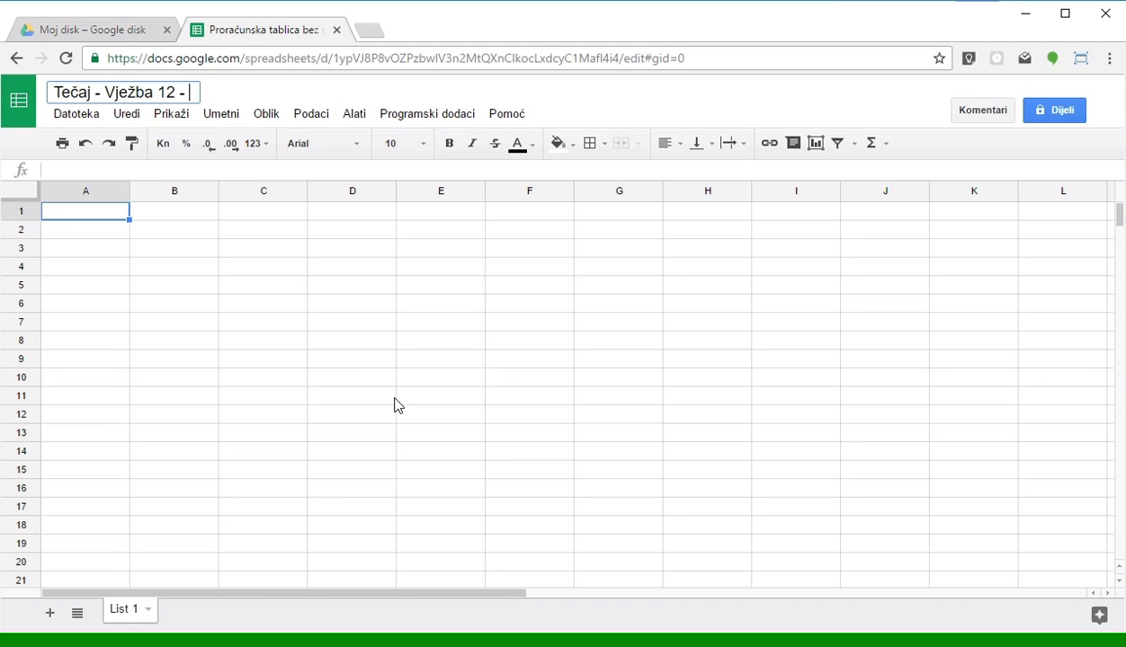
pyautogui.write('Dnevni obračun')
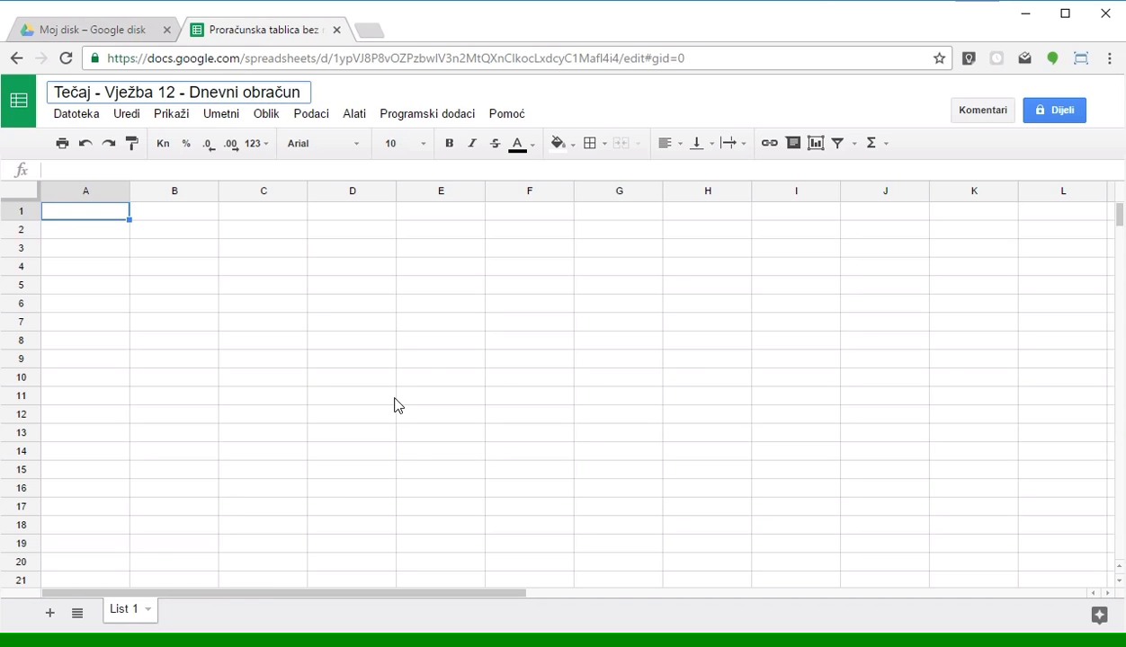
pyautogui.press('Return')
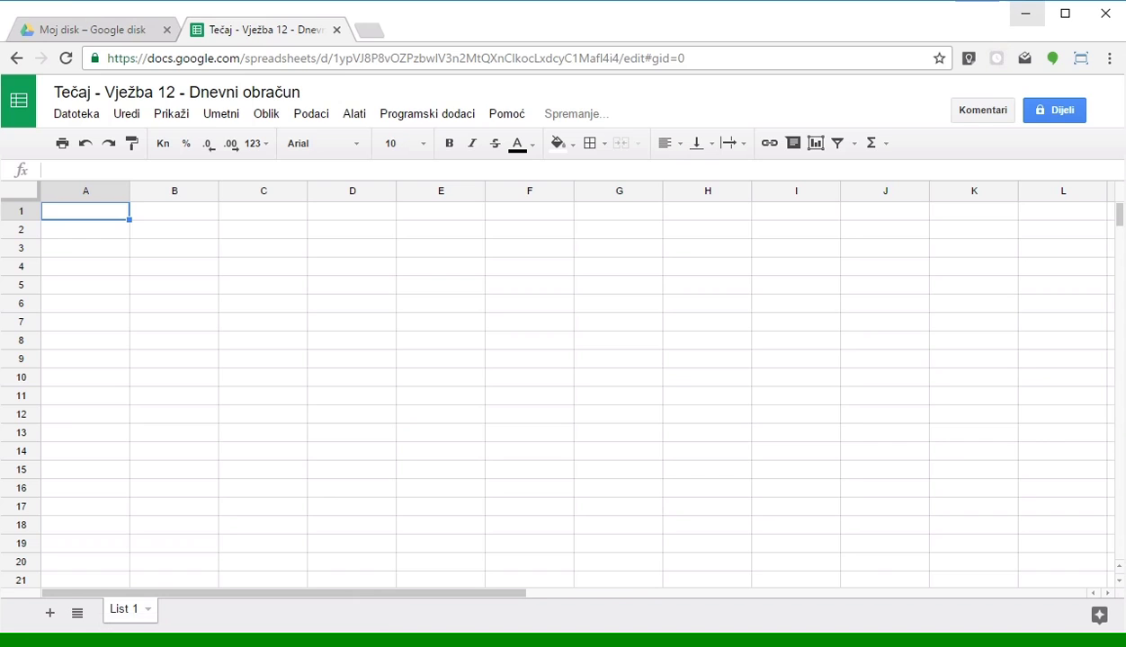
pyautogui.moveTo(61, 61); pyautogui.dragTo(56, 64)
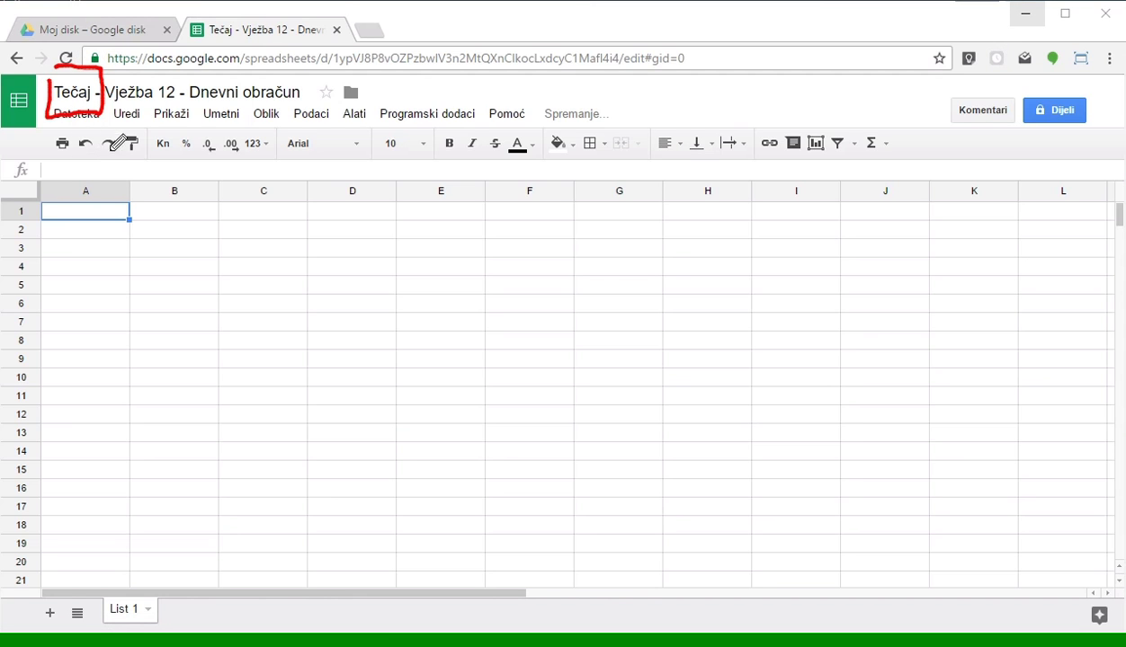
pyautogui.moveTo(109, 114)
pyautogui.mouseDown()
pyautogui.moveTo(180, 112)
pyautogui.moveTo(141, 141)
pyautogui.moveTo(151, 139)
pyautogui.moveTo(142, 115)
pyautogui.mouseUp()
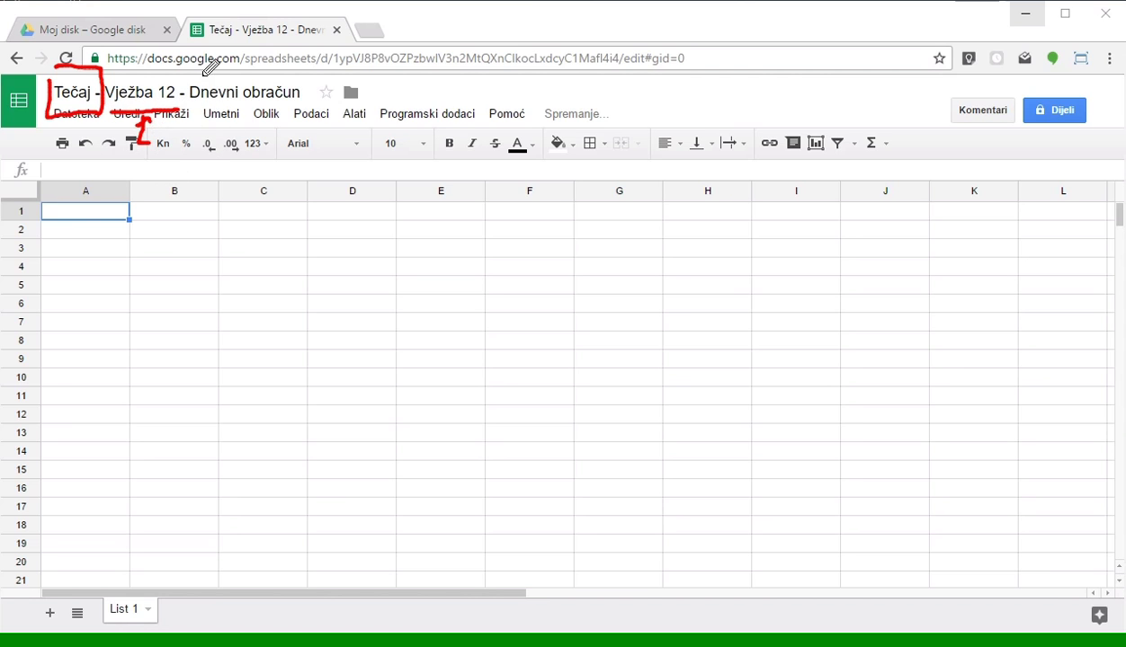
pyautogui.moveTo(169, 63)
pyautogui.mouseDown()
pyautogui.moveTo(185, 83)
pyautogui.moveTo(178, 115)
pyautogui.moveTo(56, 125)
pyautogui.moveTo(142, 50)
pyautogui.moveTo(180, 47)
pyautogui.mouseUp()
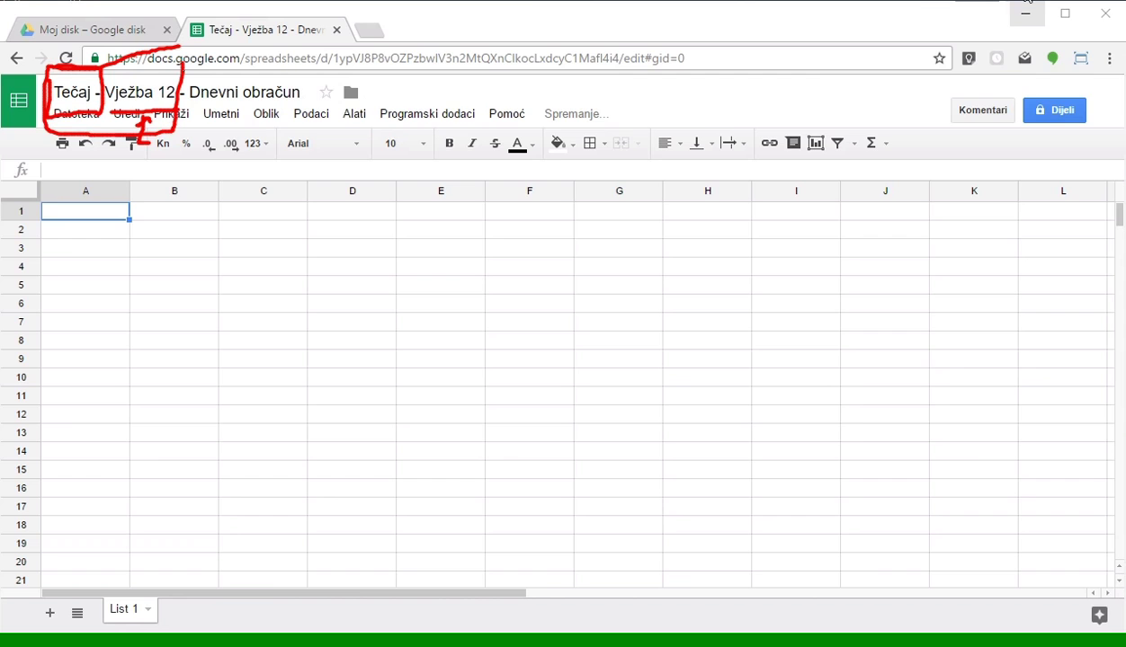
pyautogui.press('Escape')
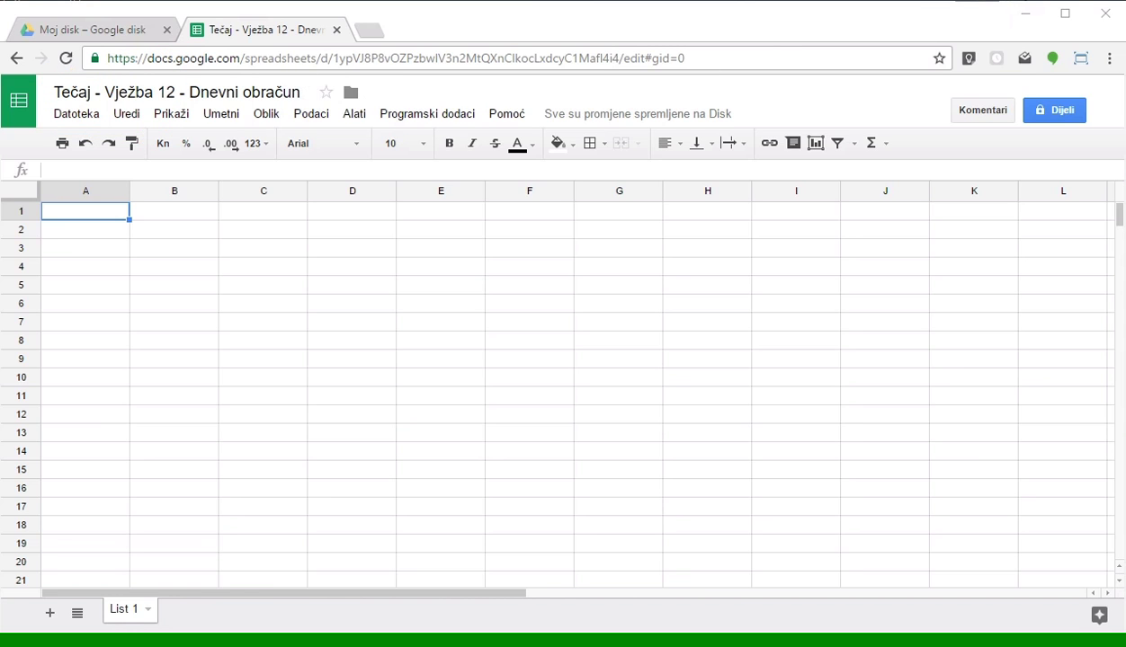
pyautogui.moveTo(183, 77)
pyautogui.mouseDown()
pyautogui.moveTo(299, 112)
pyautogui.moveTo(270, 57)
pyautogui.moveTo(181, 75)
pyautogui.mouseUp()
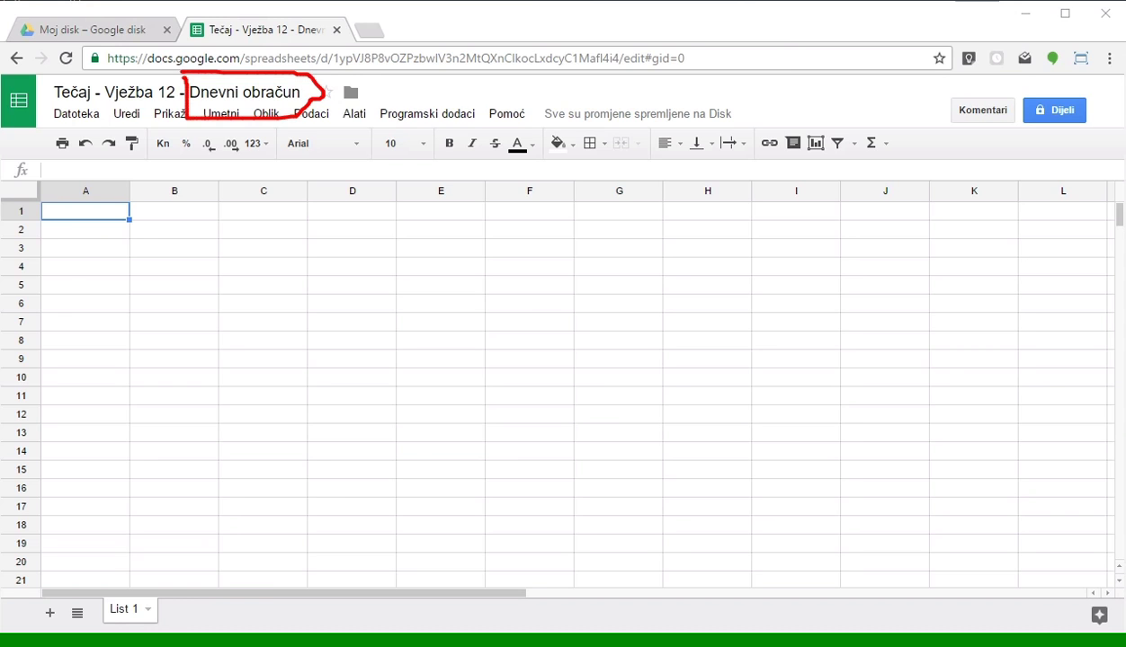
pyautogui.press('Escape')
pyautogui.click(93, 237)
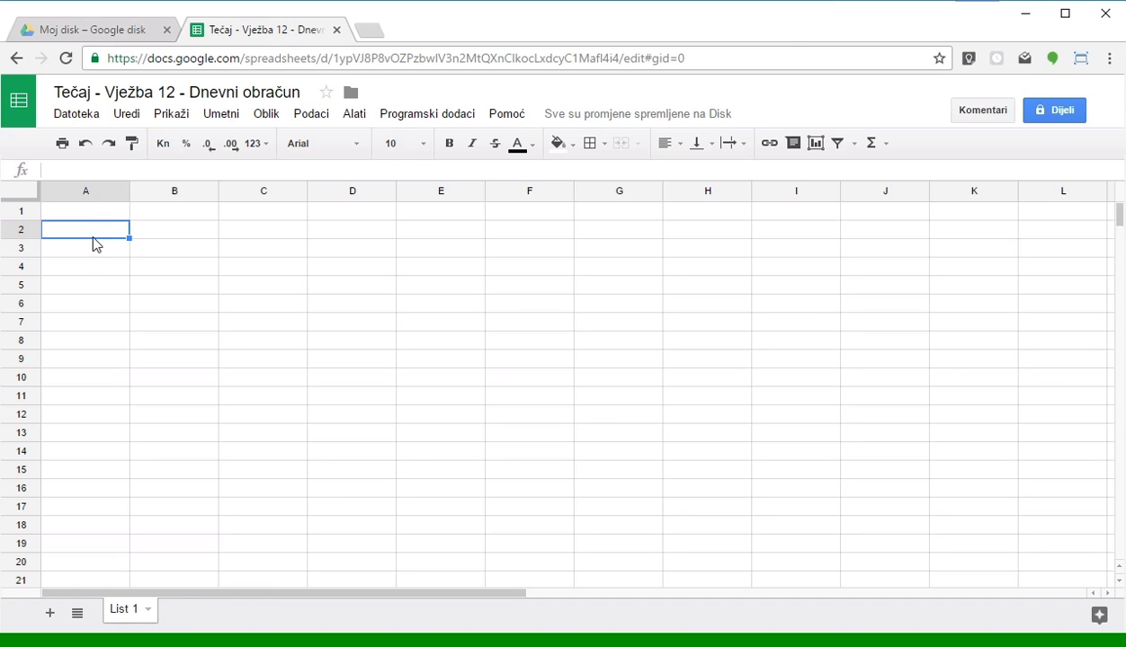
# - Enter the headers Apoeni, Količina and Iznos in A1, B1 and C1
pyautogui.click(100, 209)
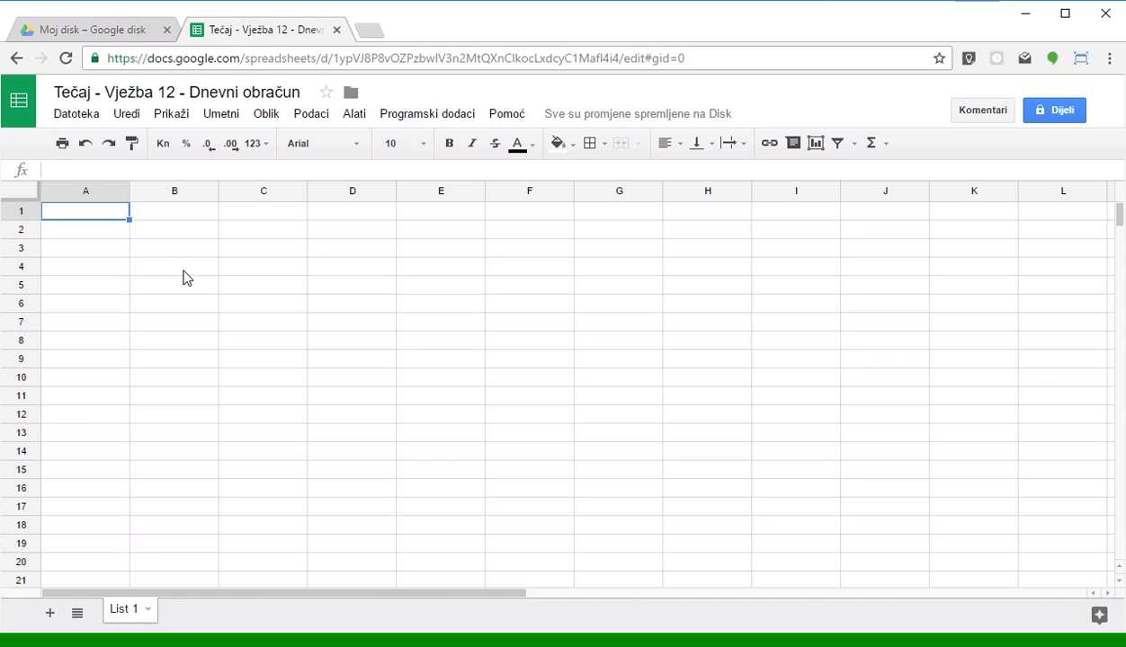
pyautogui.write('Apoe')
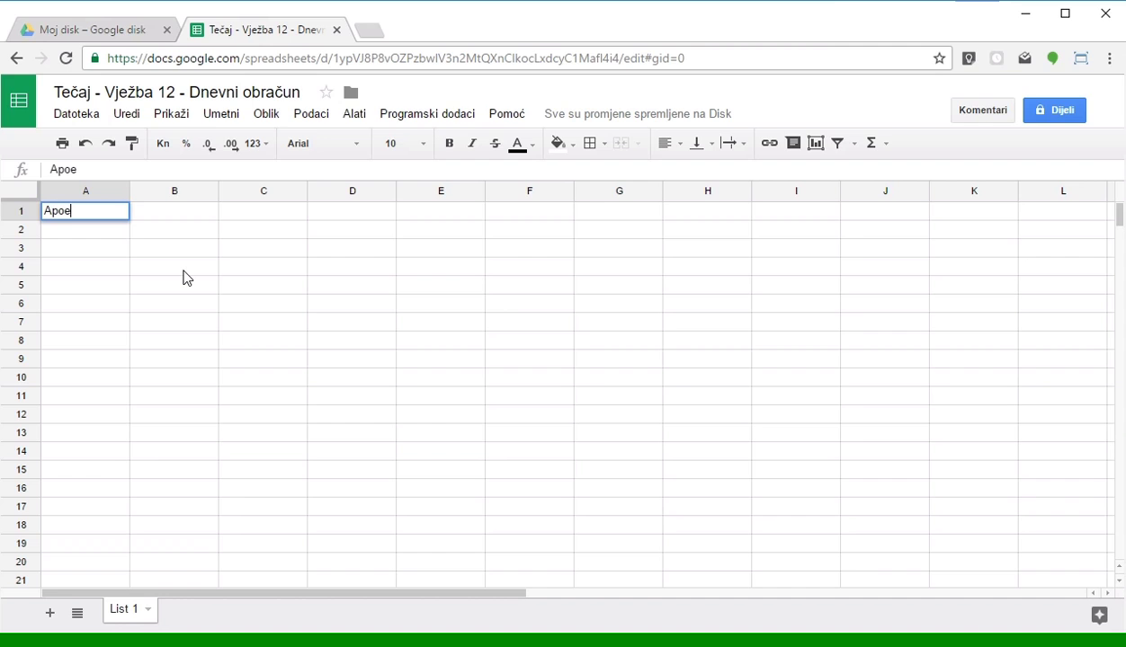
pyautogui.write('ni')
pyautogui.press('Return')
pyautogui.press('Up')
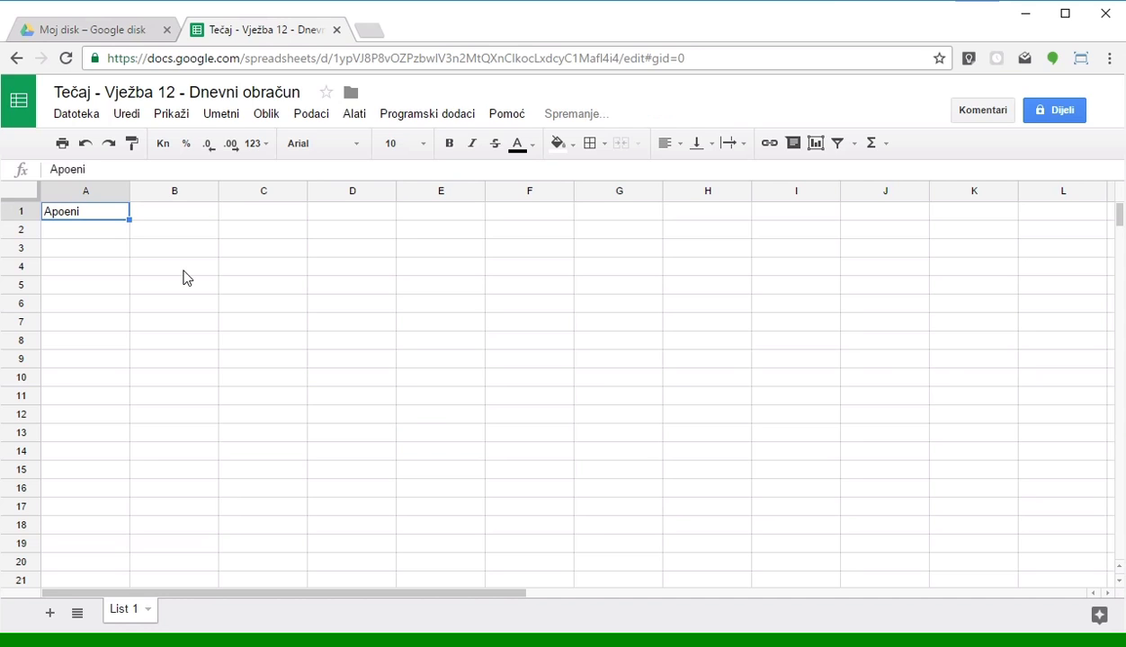
pyautogui.press('Right')
pyautogui.write('Količina')
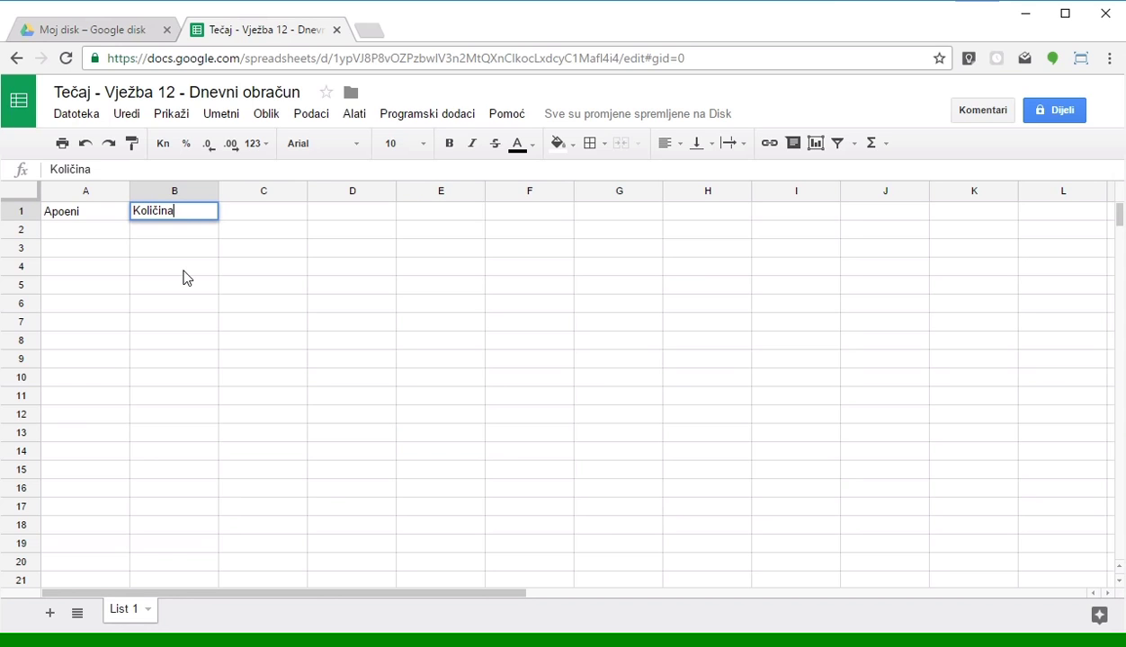
pyautogui.press('Right')
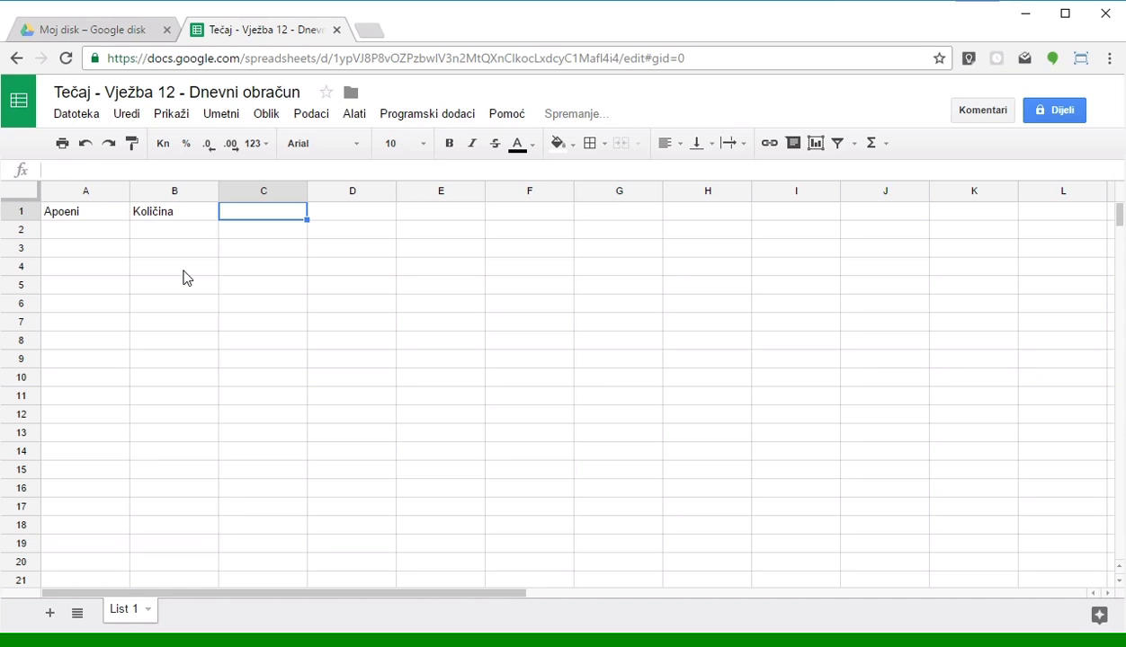
pyautogui.write('Iznos')
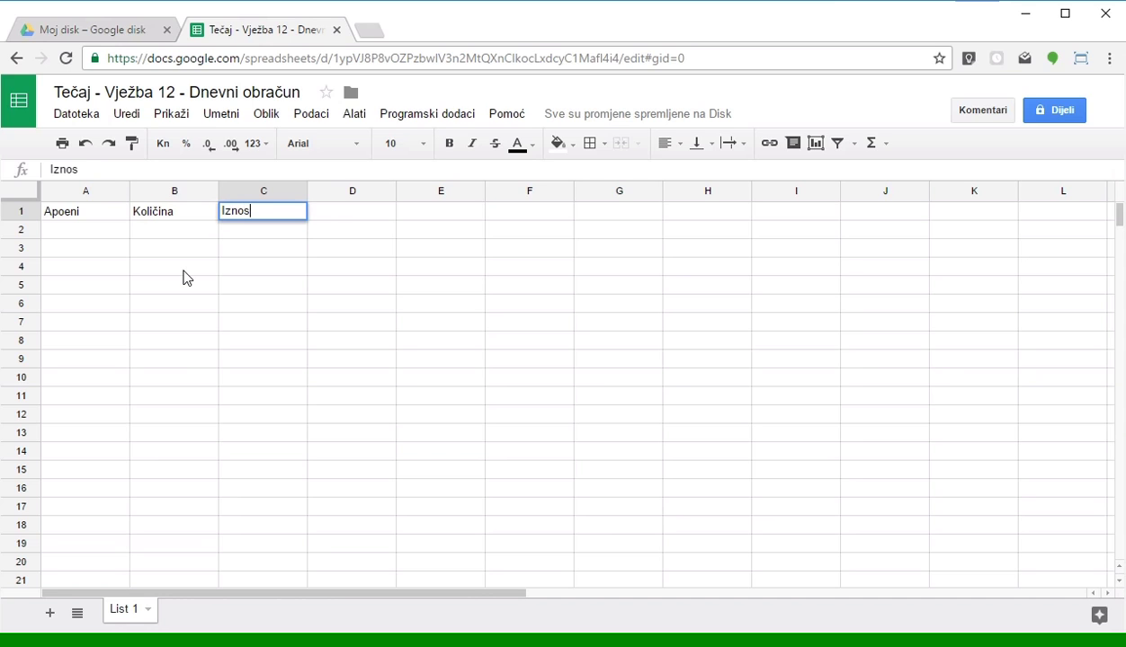
pyautogui.press('Return')
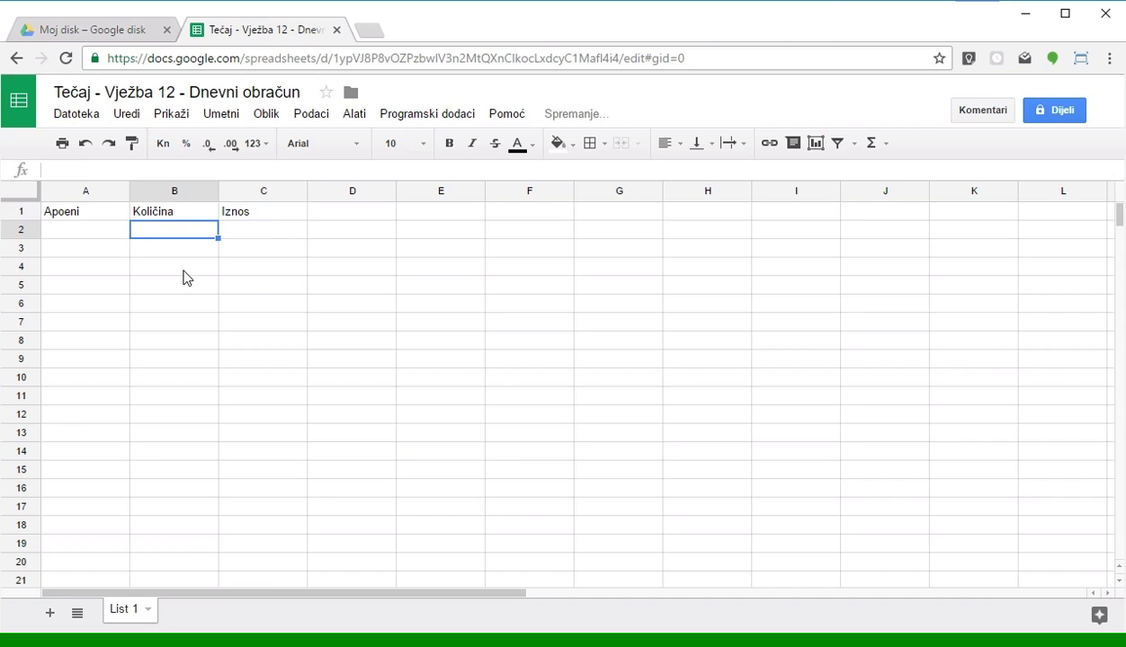
# - Make the header cells A1:C1 bold
pyautogui.click(256, 231)
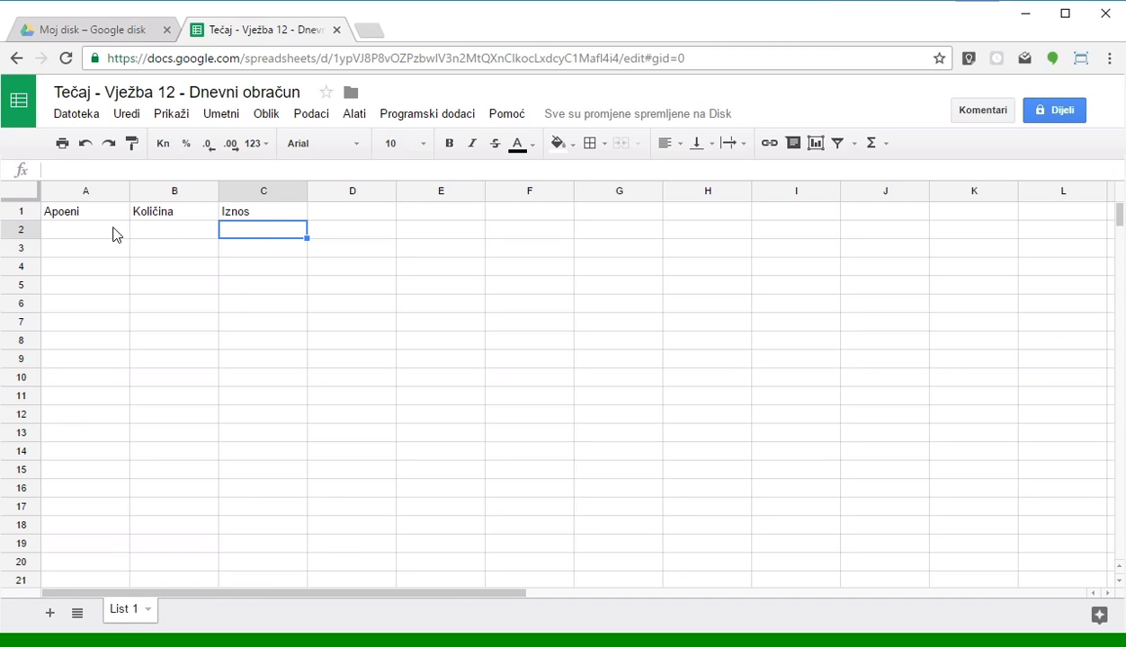
pyautogui.click(80, 235)
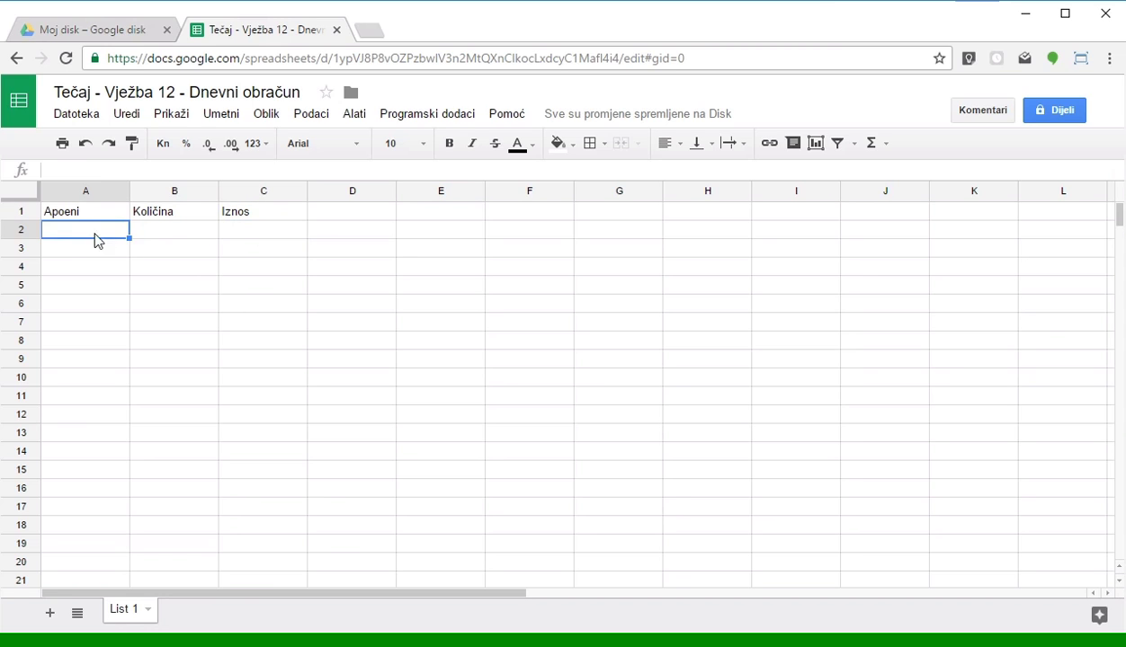
pyautogui.click(161, 228)
pyautogui.click(274, 232)
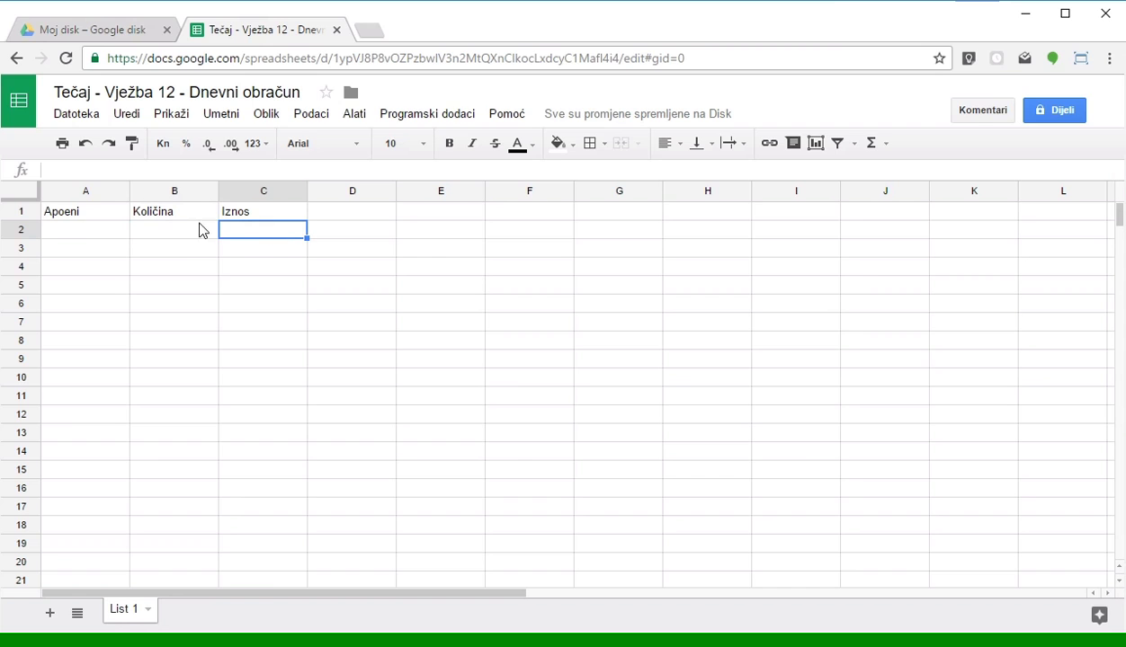
pyautogui.click(79, 216)
pyautogui.click(79, 233)
pyautogui.moveTo(93, 216); pyautogui.dragTo(261, 218)
pyautogui.click(450, 145)
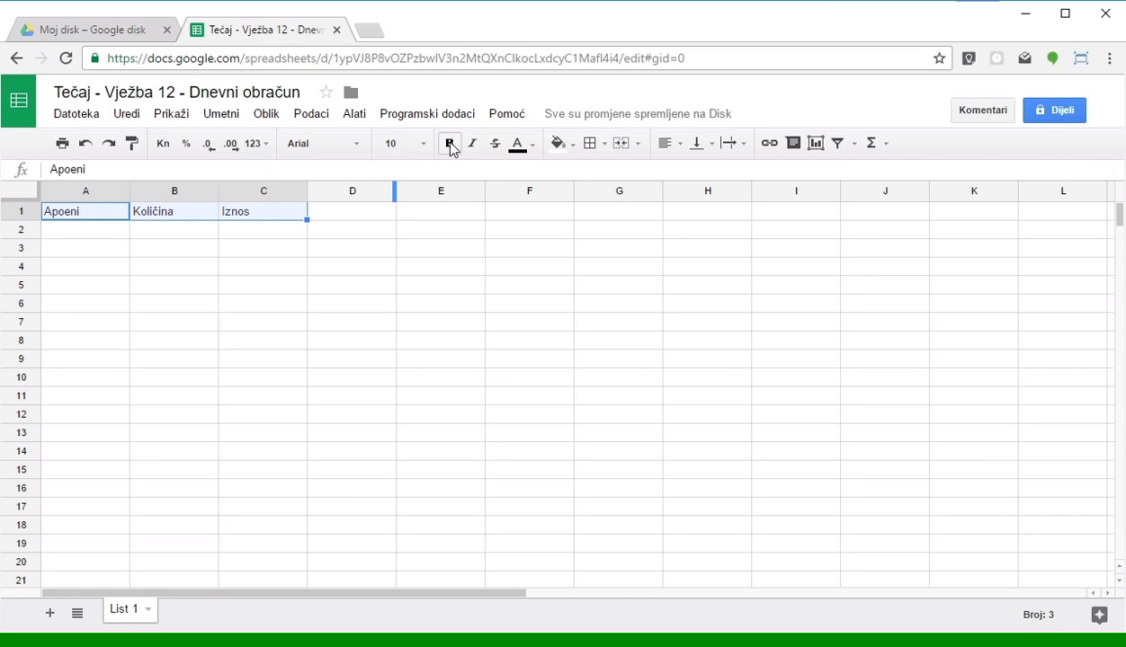
pyautogui.click(97, 261)
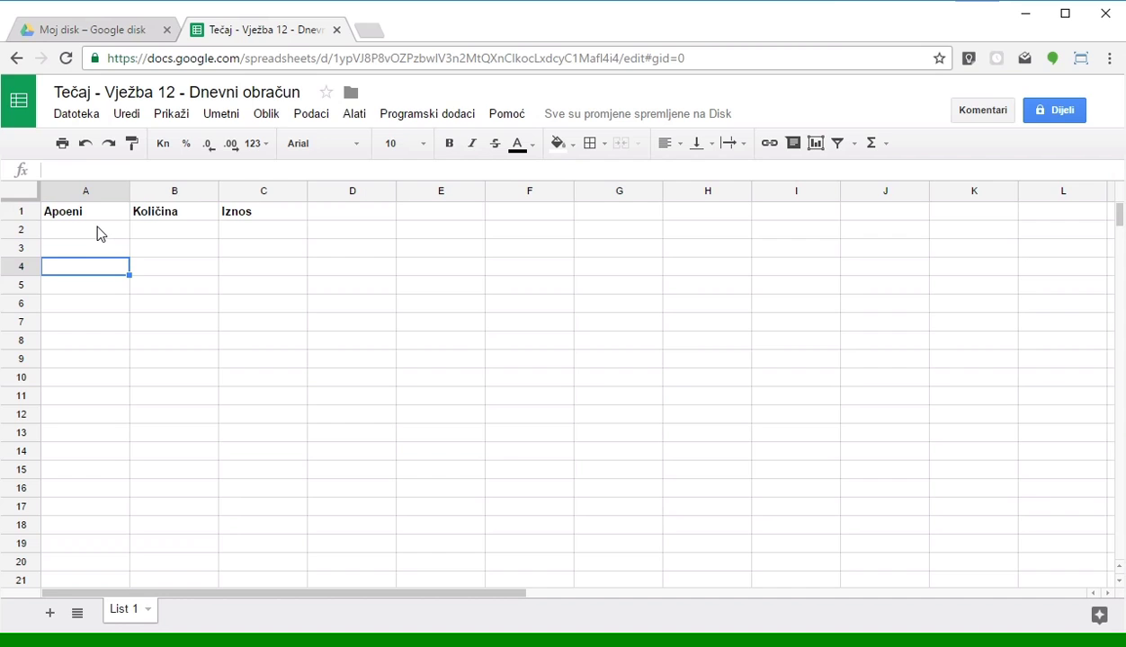
pyautogui.click(97, 234)
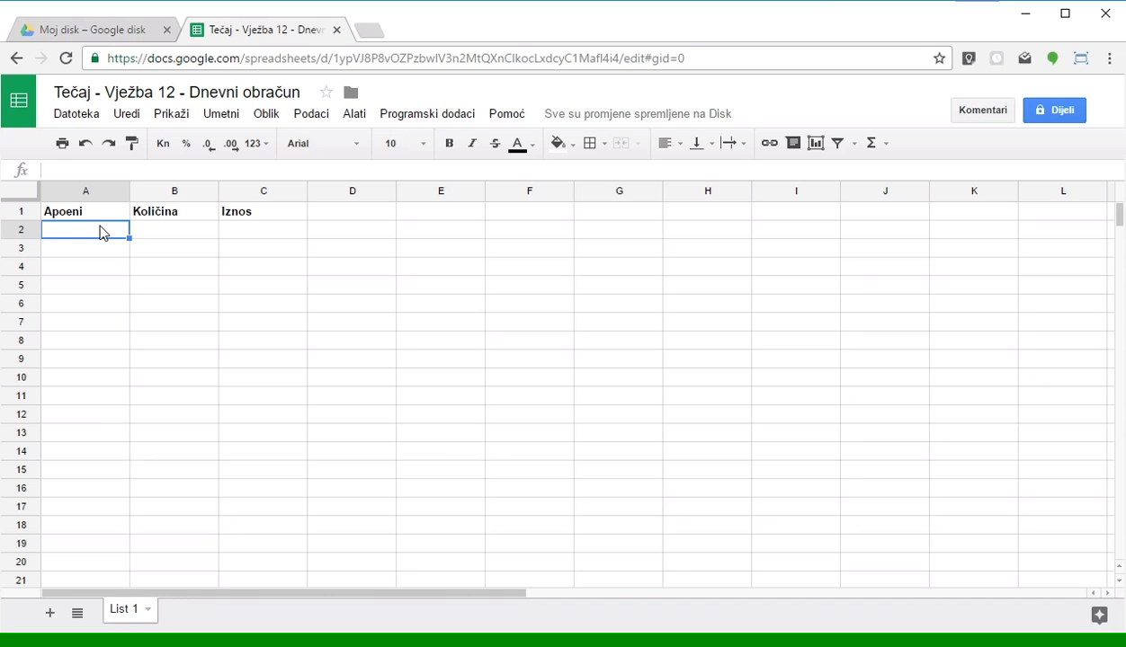
# - Enter denominations 10, 20, 50, 1, 2 and 5 in A2:A7
pyautogui.write('10')
pyautogui.press('Return')
pyautogui.write('20')
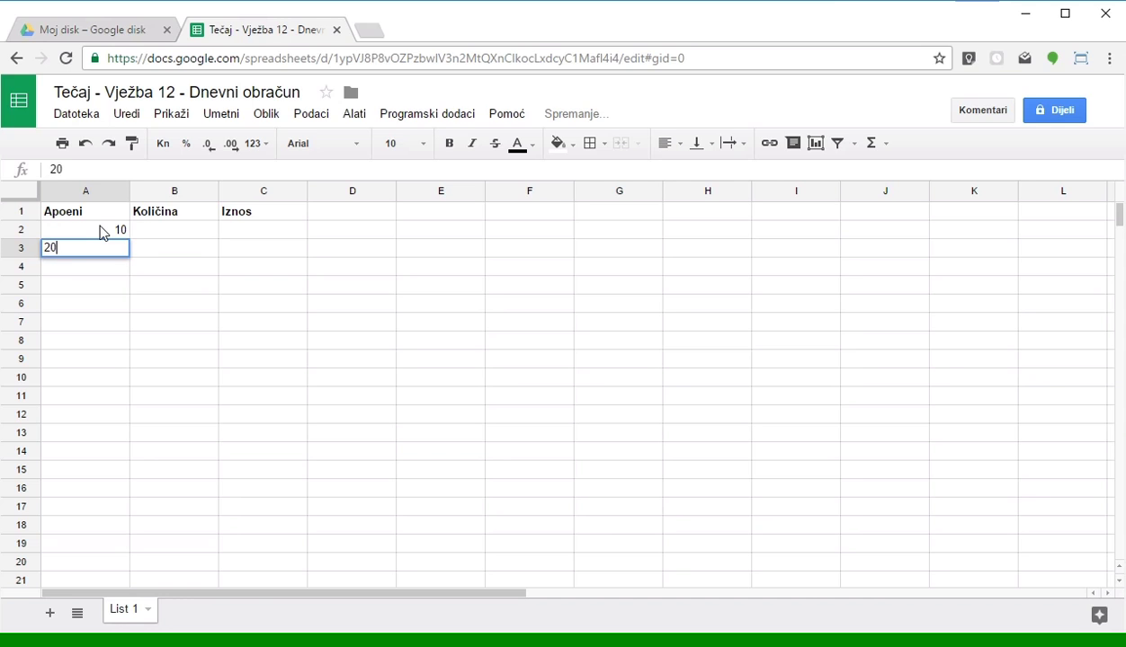
pyautogui.press('Return')
pyautogui.write('50')
pyautogui.press('Return')
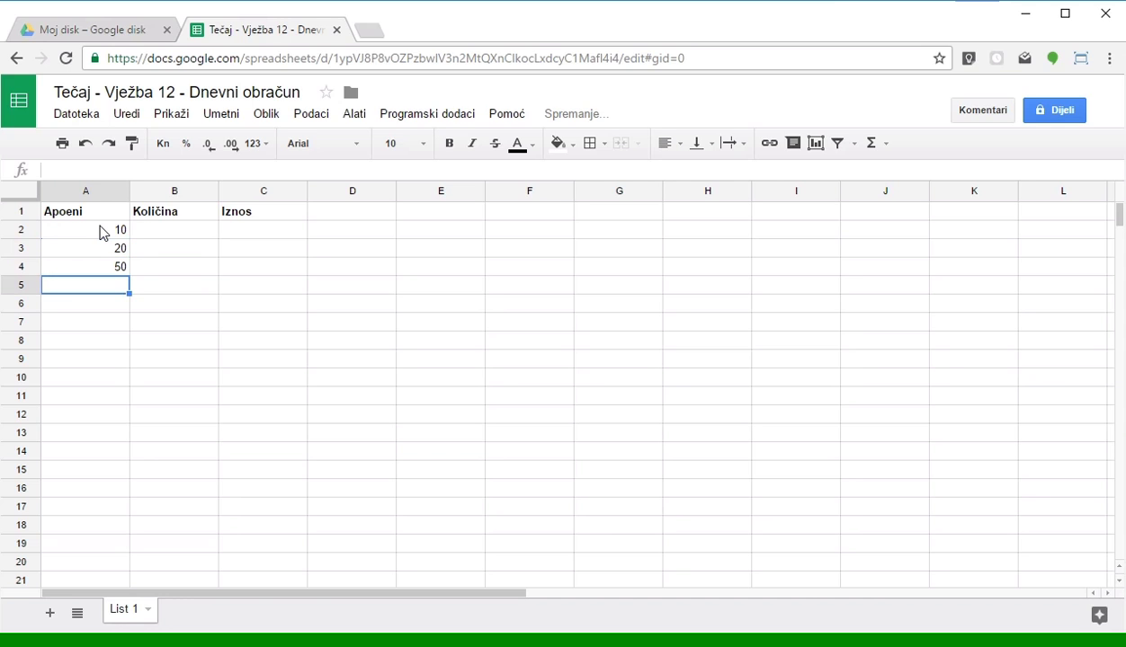
pyautogui.write('1')
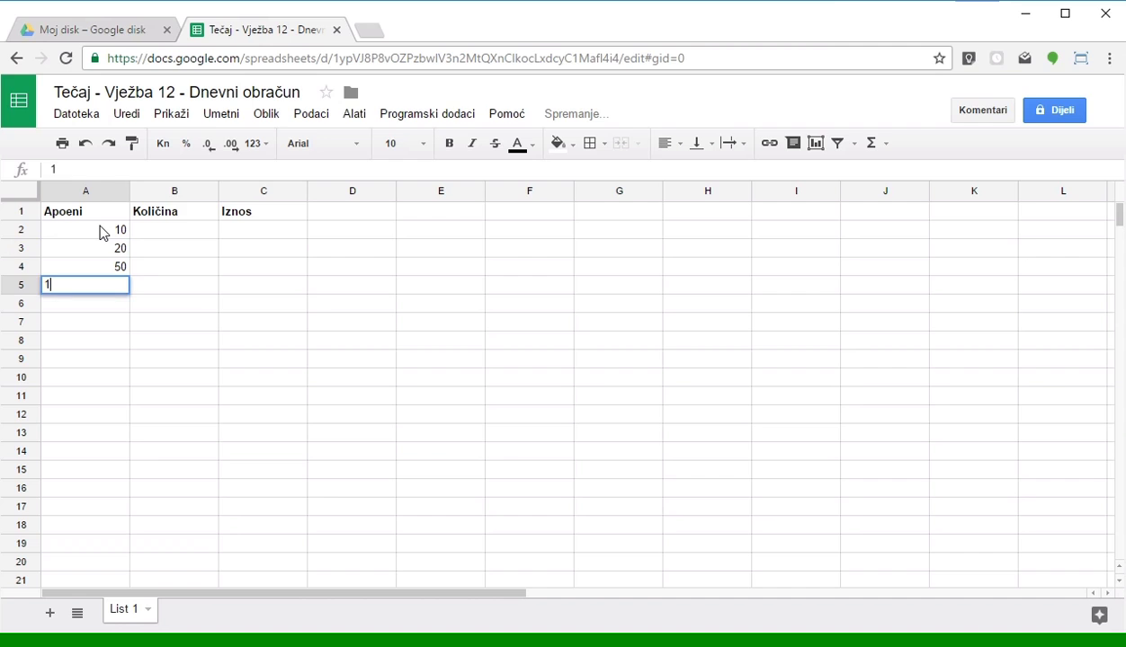
pyautogui.press('Return')
pyautogui.write('2')
pyautogui.press('Return')
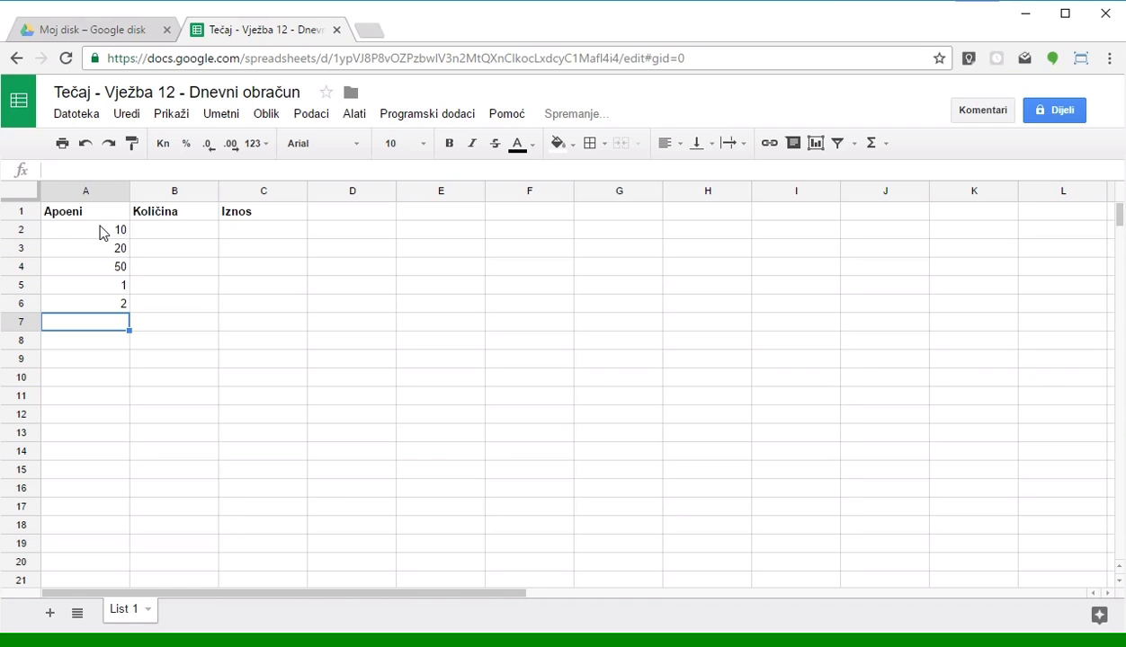
pyautogui.write('5')
pyautogui.press('Return')
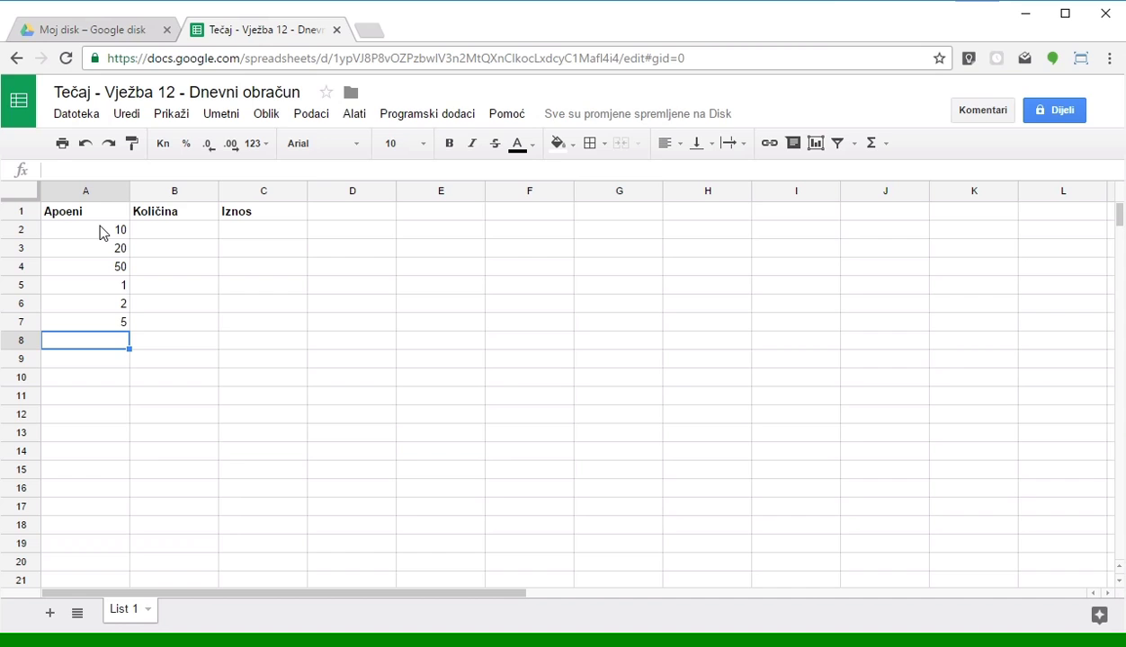
# - Enter denominations 10, 20, 50, 100, 200, 500 and 1000 in A8:A14
pyautogui.write('10')
pyautogui.press('Return')
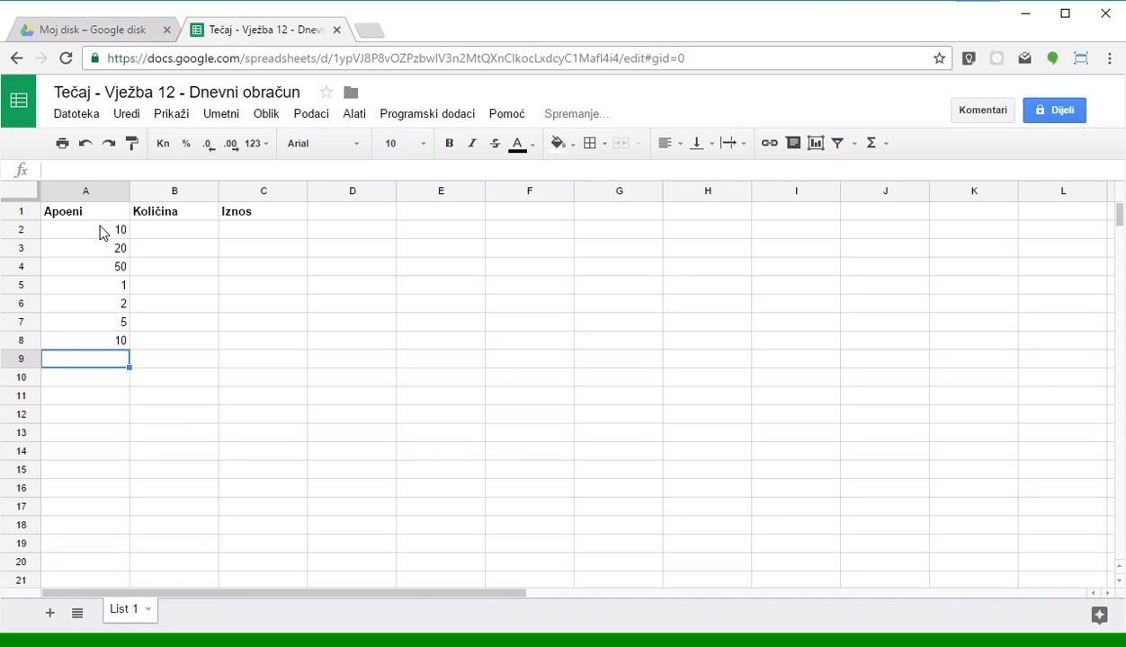
pyautogui.write('20')
pyautogui.press('Return')
pyautogui.write('50')
pyautogui.press('Return')
pyautogui.write('100')
pyautogui.press('Return')
pyautogui.write('2000')
pyautogui.press('BackSpace')
pyautogui.press('Return')
pyautogui.write('500')
pyautogui.press('BackSpace')
pyautogui.write('0')
pyautogui.press('Return')
pyautogui.write('1000')
pyautogui.press('Return')
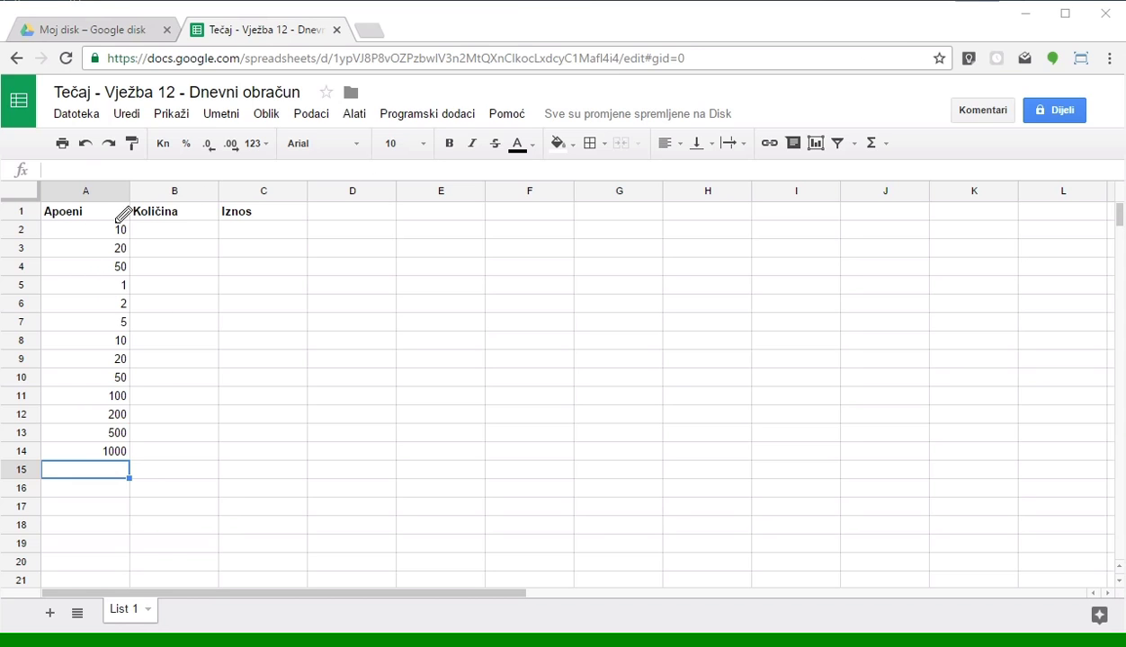
pyautogui.moveTo(130, 226)
pyautogui.mouseDown()
pyautogui.moveTo(121, 223)
pyautogui.moveTo(149, 225)
pyautogui.mouseUp()
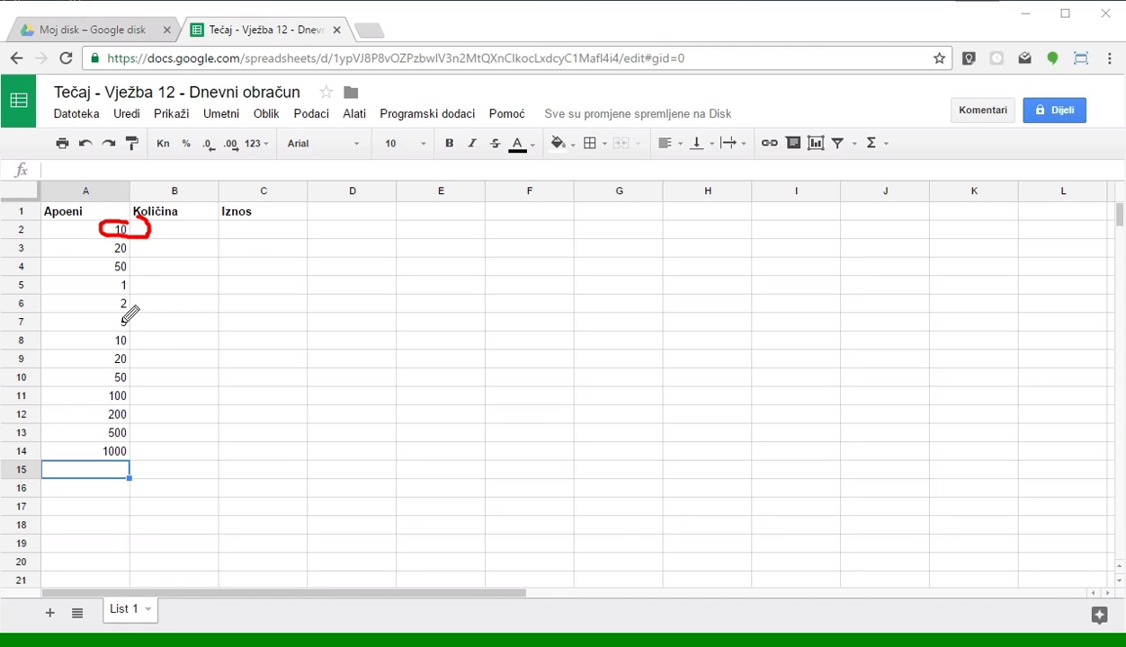
# - Look over the Količina column and its header menu without changing anything
pyautogui.moveTo(135, 331); pyautogui.dragTo(146, 351)
pyautogui.moveTo(163, 236)
pyautogui.mouseDown()
pyautogui.moveTo(163, 353)
pyautogui.moveTo(148, 354)
pyautogui.mouseUp()
pyautogui.moveTo(221, 229)
pyautogui.mouseDown()
pyautogui.moveTo(237, 262)
pyautogui.moveTo(248, 250)
pyautogui.mouseUp()
pyautogui.moveTo(180, 351)
pyautogui.mouseDown()
pyautogui.moveTo(188, 334)
pyautogui.moveTo(203, 354)
pyautogui.moveTo(234, 342)
pyautogui.mouseUp()
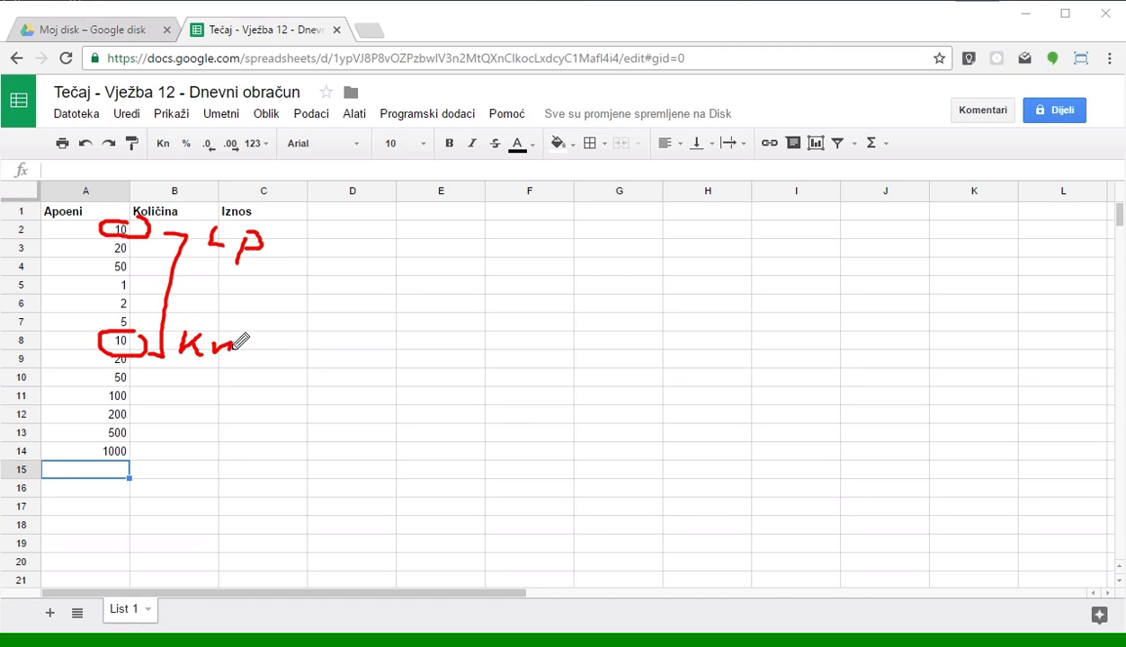
pyautogui.click(1009, 8)
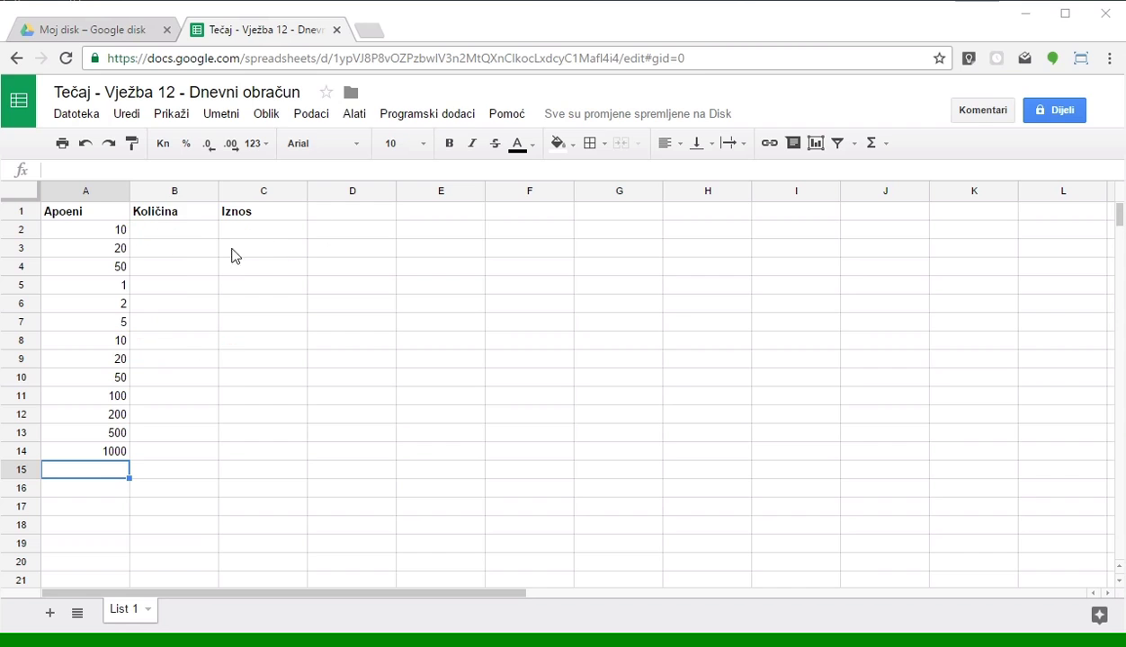
pyautogui.click(153, 269)
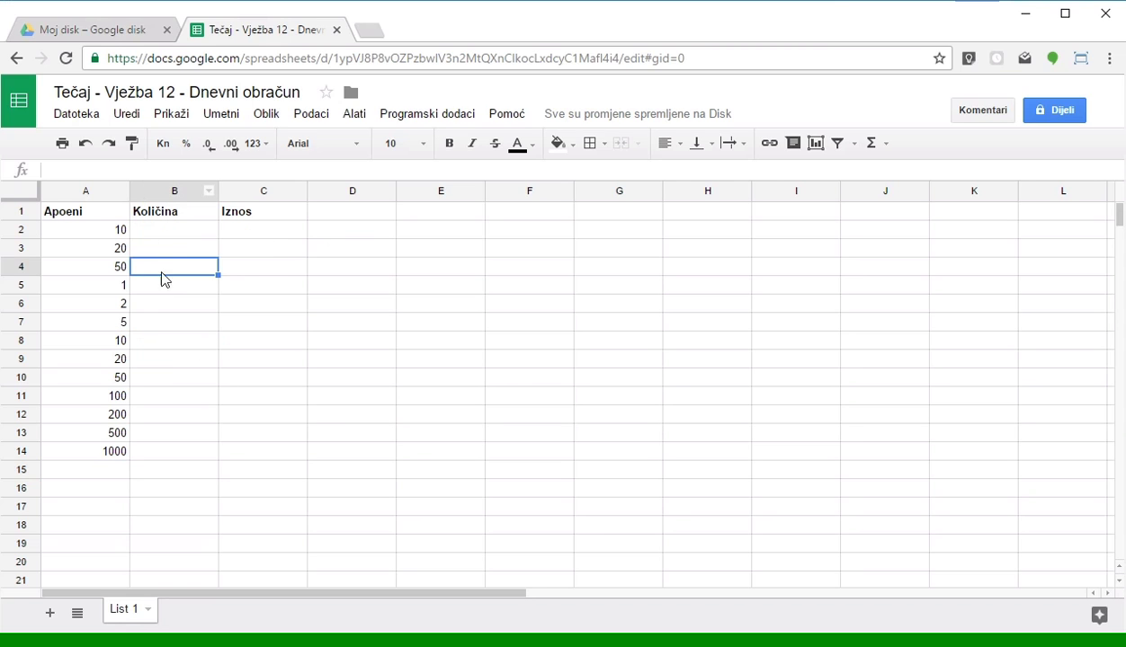
pyautogui.click(192, 214)
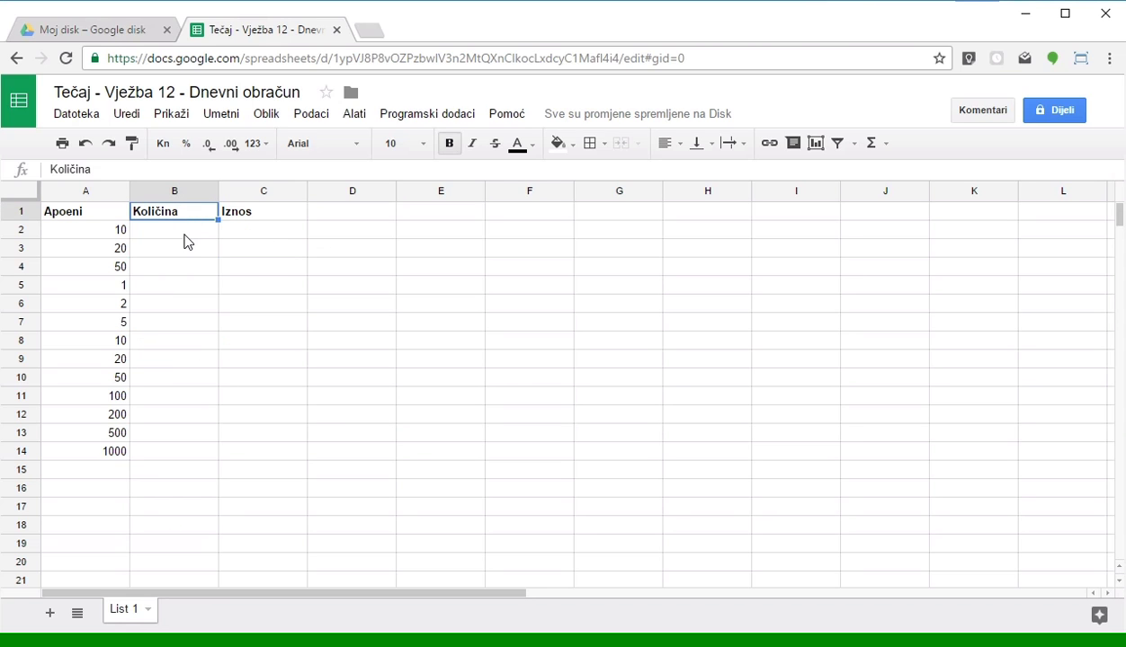
pyautogui.click(181, 235)
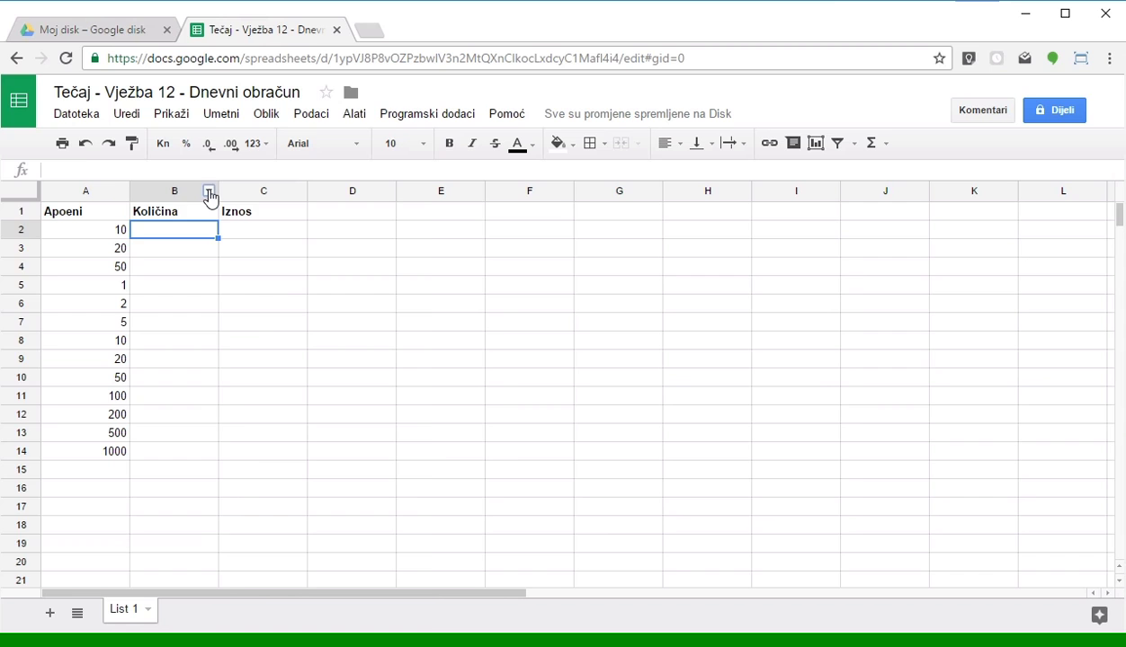
pyautogui.click(210, 192)
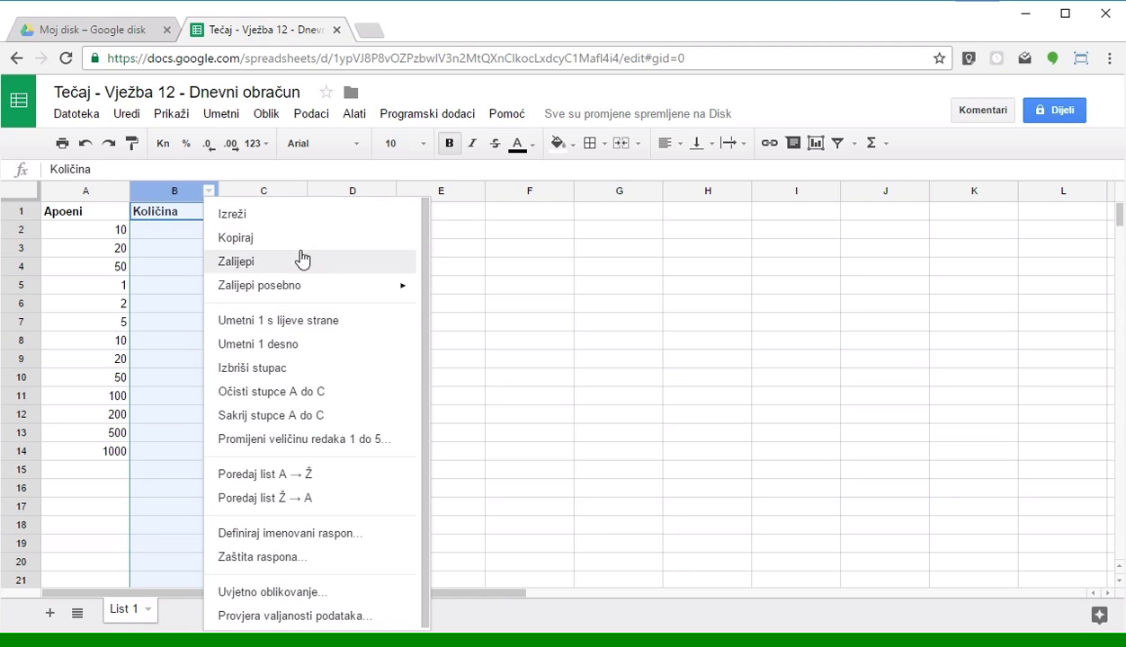
pyautogui.click(184, 266)
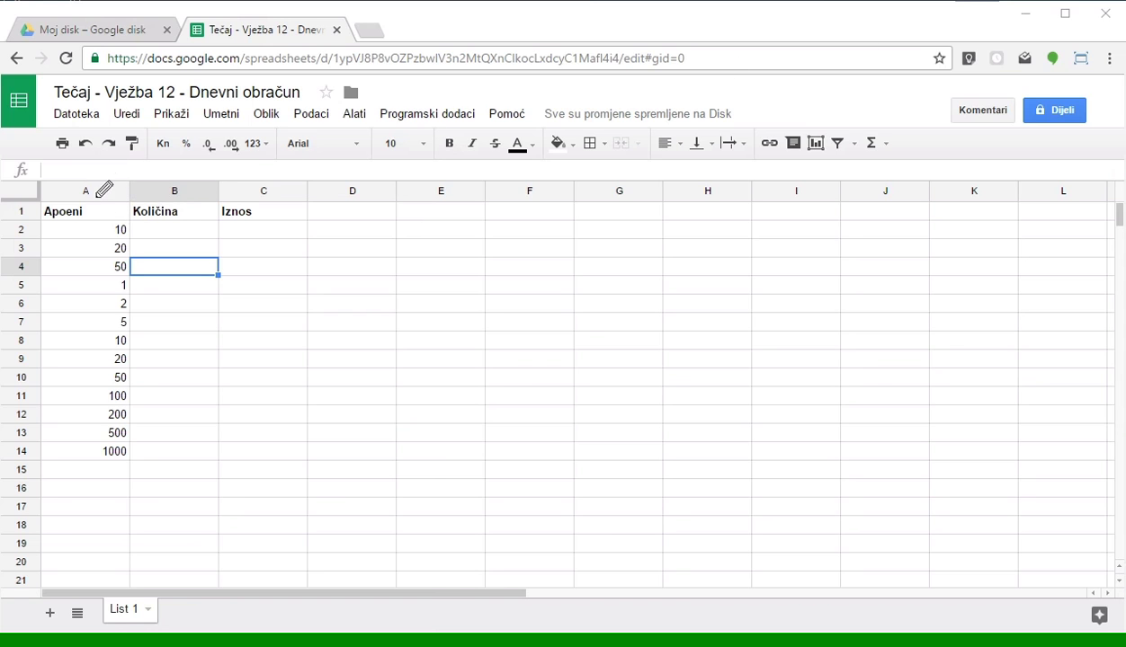
# - Insert an empty column to the left of Količina
pyautogui.moveTo(49, 206); pyautogui.dragTo(175, 205)
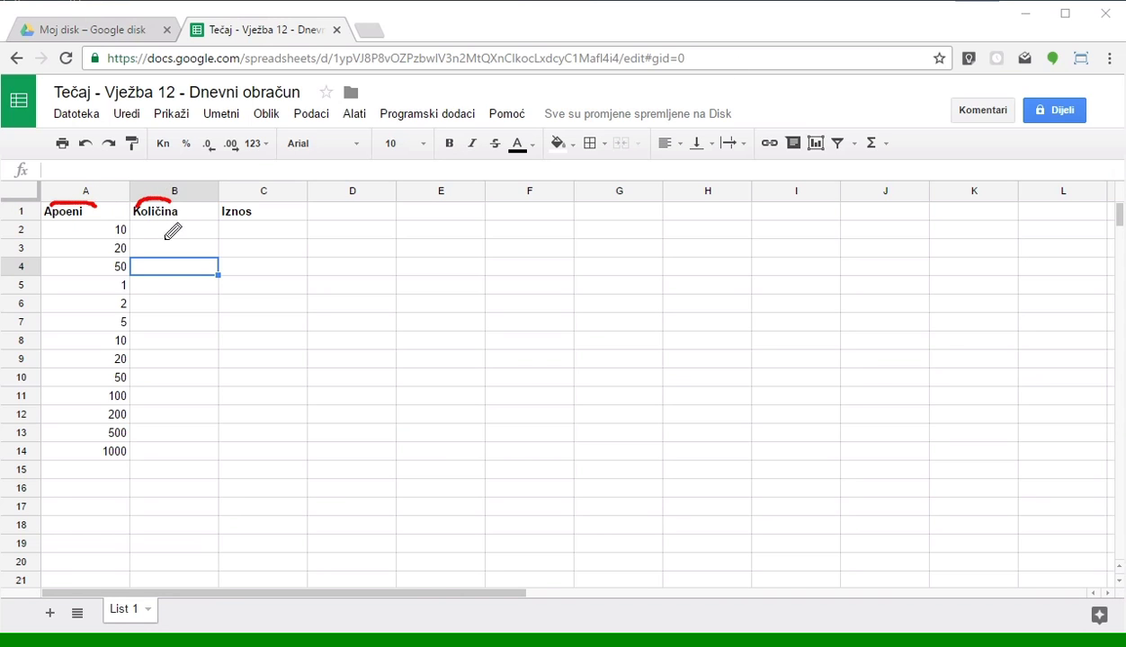
pyautogui.moveTo(91, 158); pyautogui.dragTo(177, 160)
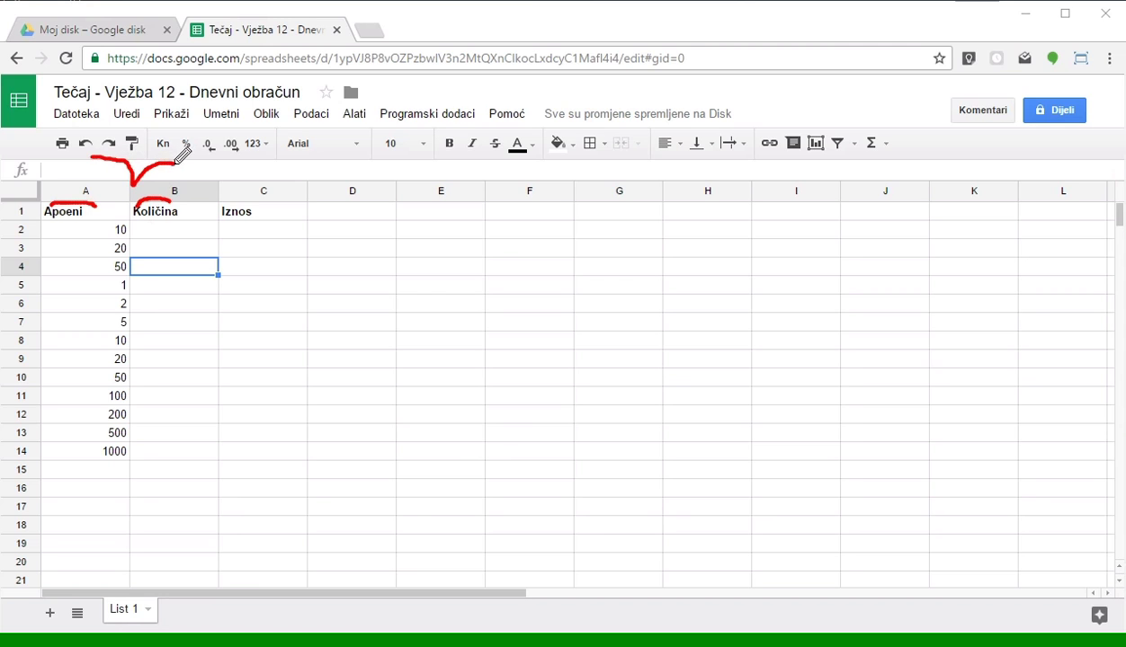
pyautogui.moveTo(150, 124)
pyautogui.mouseDown()
pyautogui.moveTo(149, 167)
pyautogui.moveTo(170, 151)
pyautogui.mouseUp()
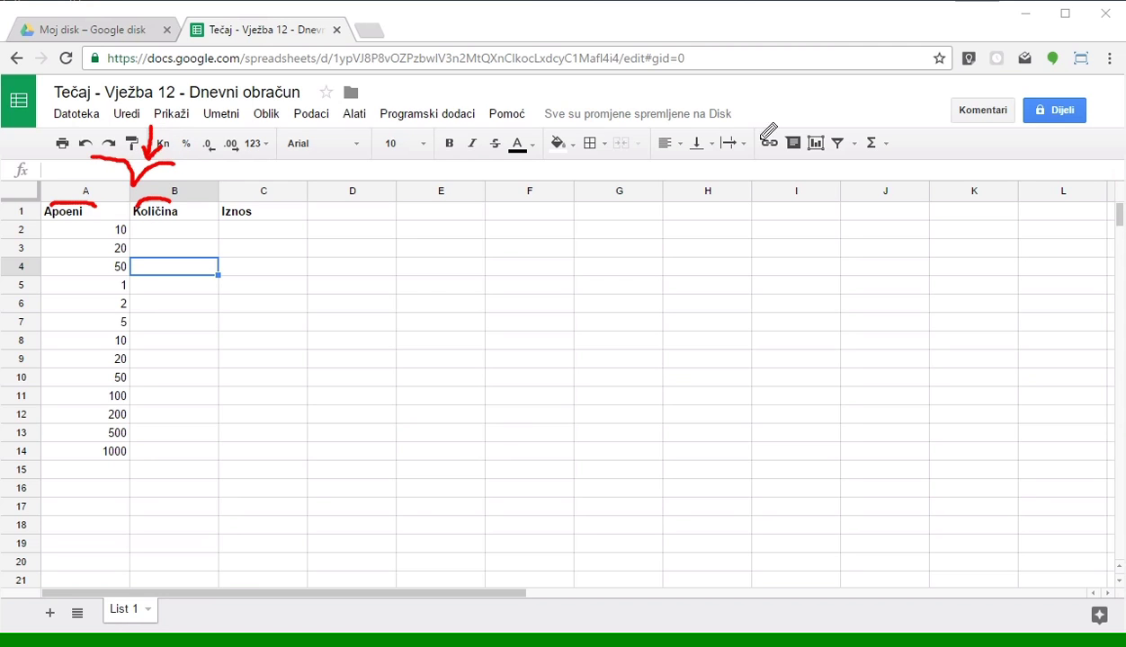
pyautogui.press('Escape')
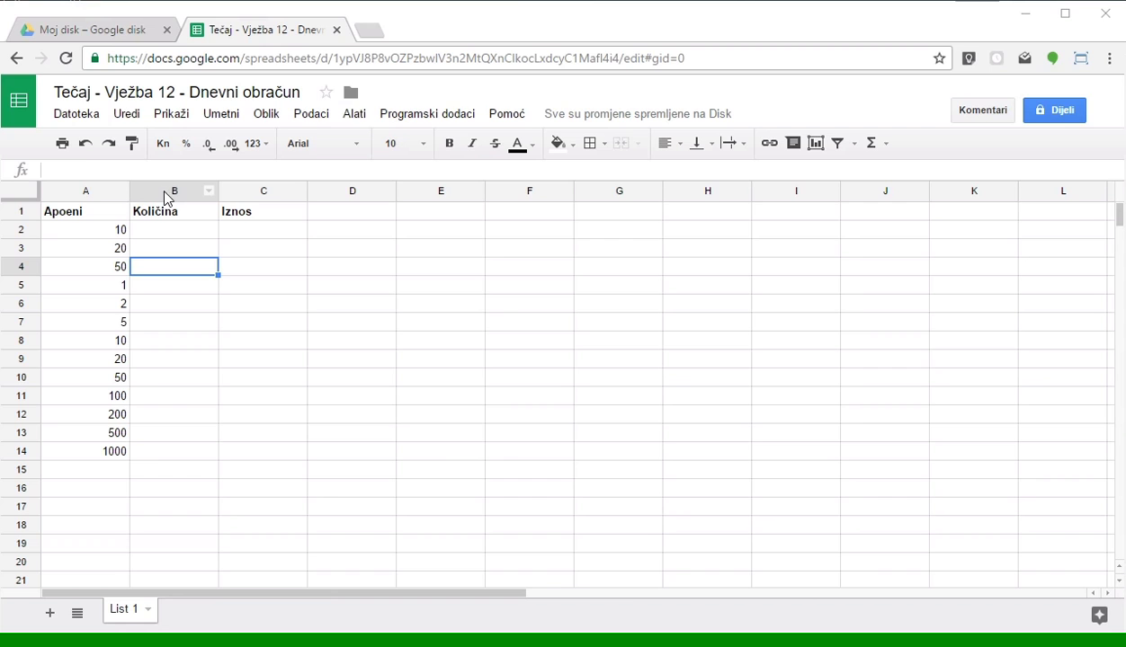
pyautogui.click(164, 194)
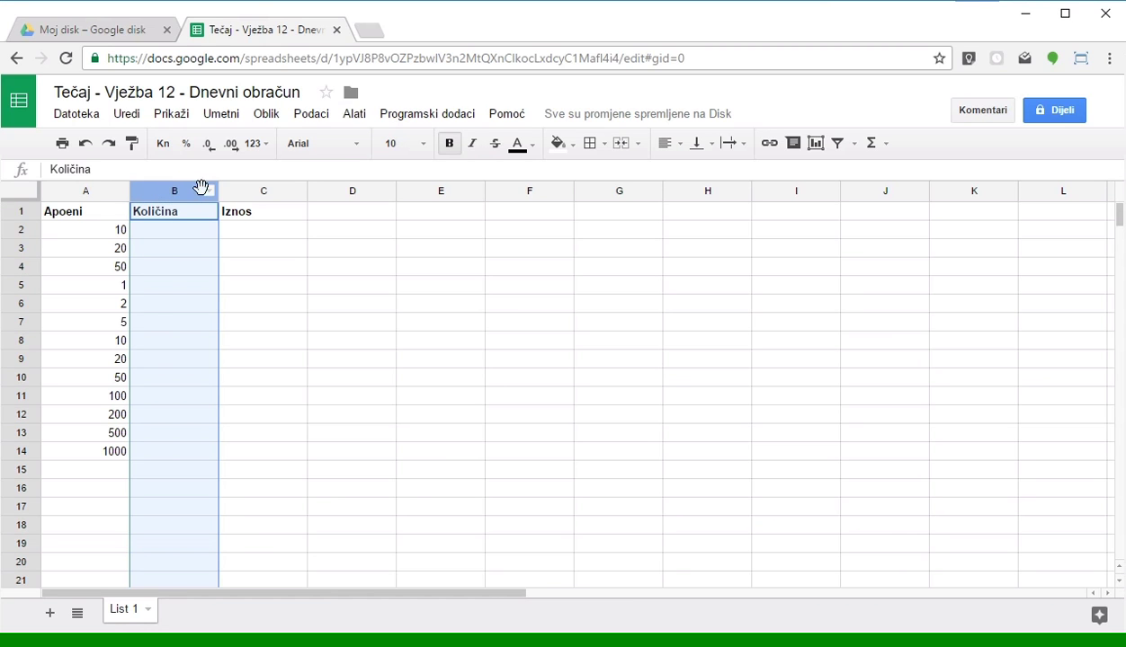
pyautogui.click(210, 194)
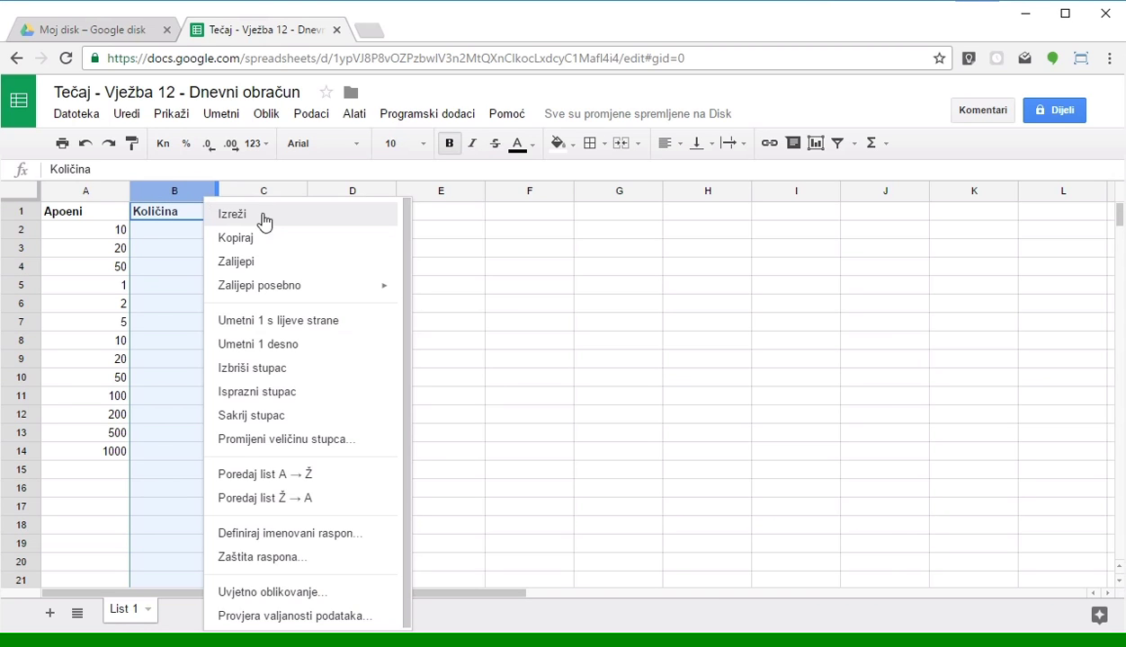
pyautogui.click(303, 333)
pyautogui.click(171, 265)
# - Head the new column B with 'Valuta'
pyautogui.click(191, 214)
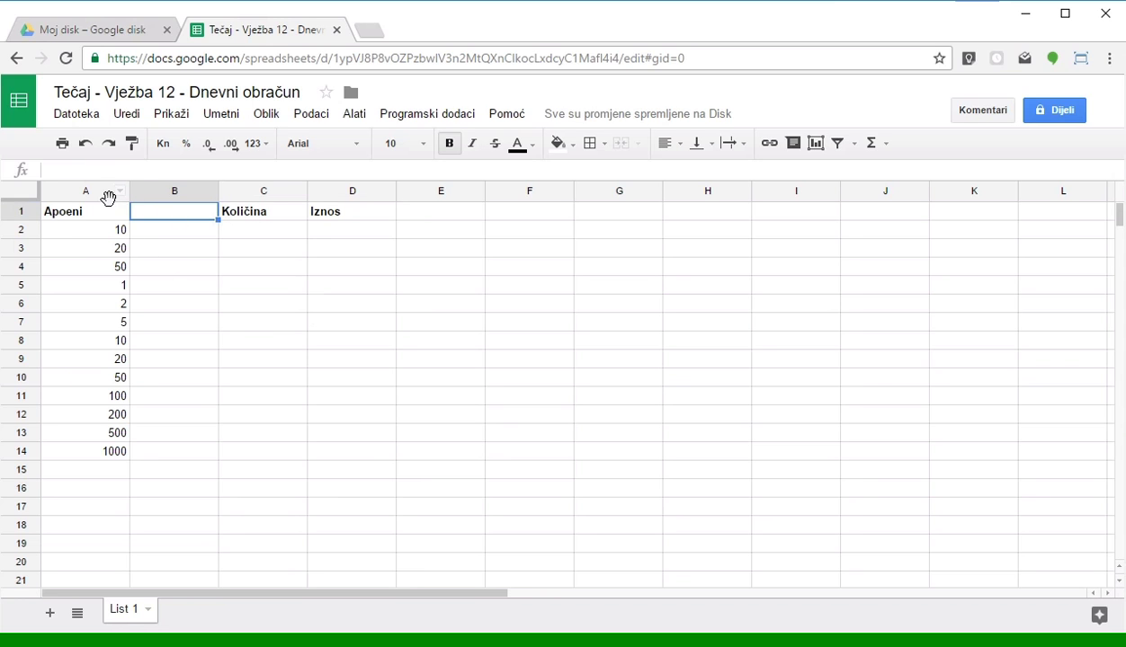
pyautogui.click(115, 216)
pyautogui.click(238, 216)
pyautogui.click(173, 216)
pyautogui.write('Vali')
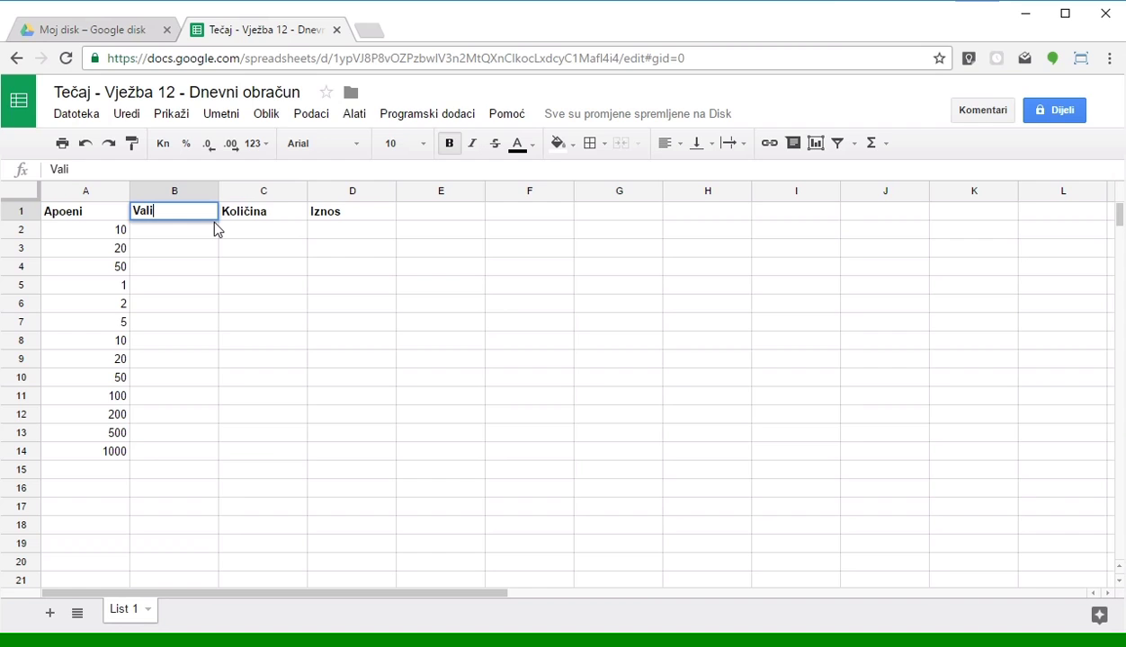
pyautogui.press('BackSpace')
pyautogui.write('uta')
pyautogui.press('Return')
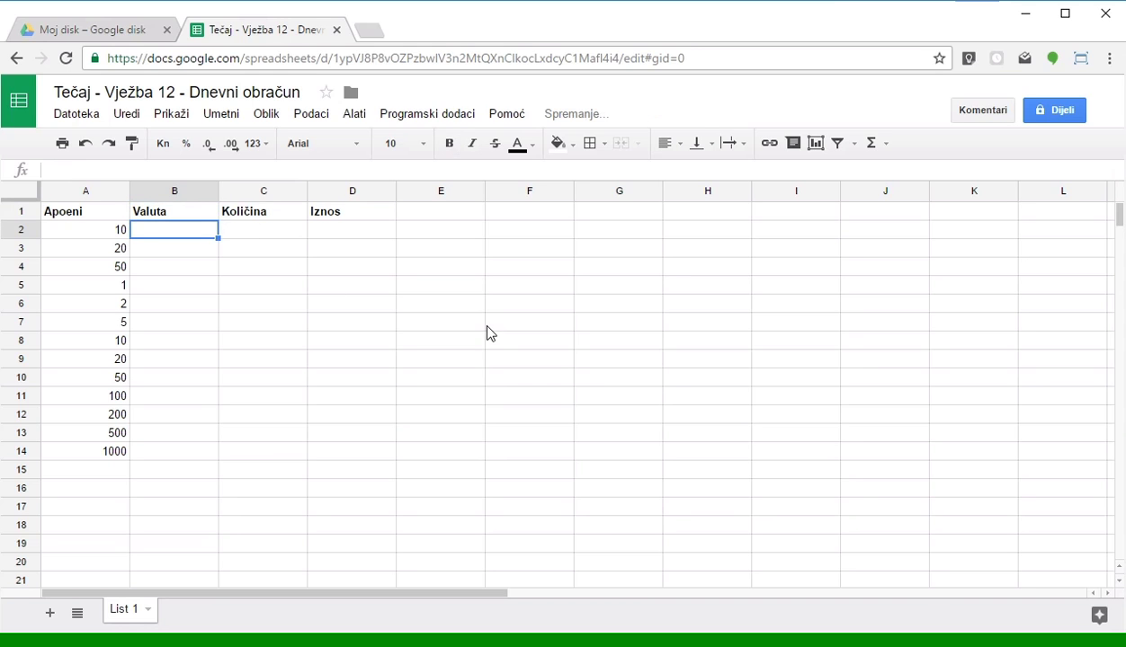
pyautogui.press('Return')
pyautogui.press('Return')
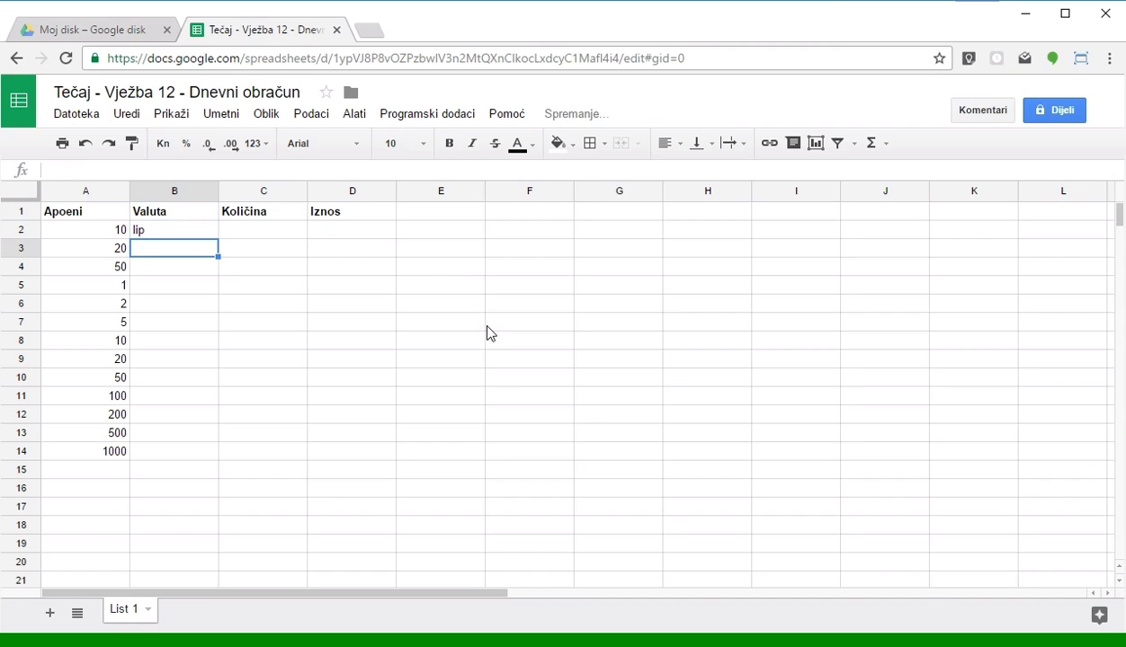
# - Make cell B2 read 'lipe'
pyautogui.click(191, 232)
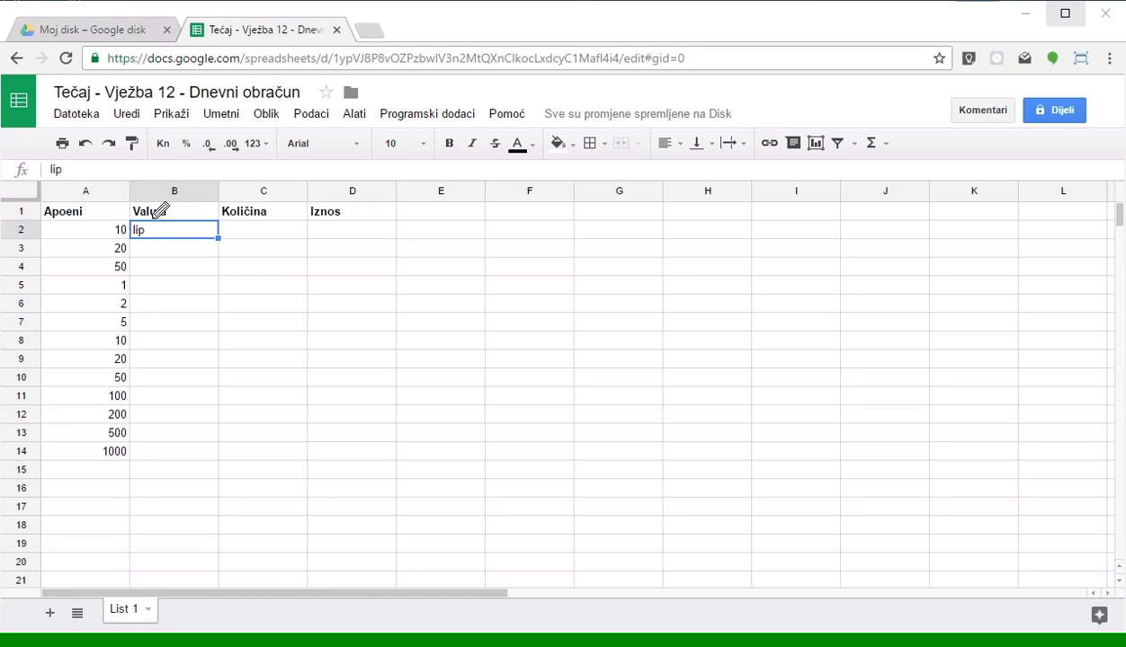
pyautogui.moveTo(151, 218)
pyautogui.mouseDown()
pyautogui.moveTo(191, 242)
pyautogui.moveTo(181, 201)
pyautogui.moveTo(149, 205)
pyautogui.mouseUp()
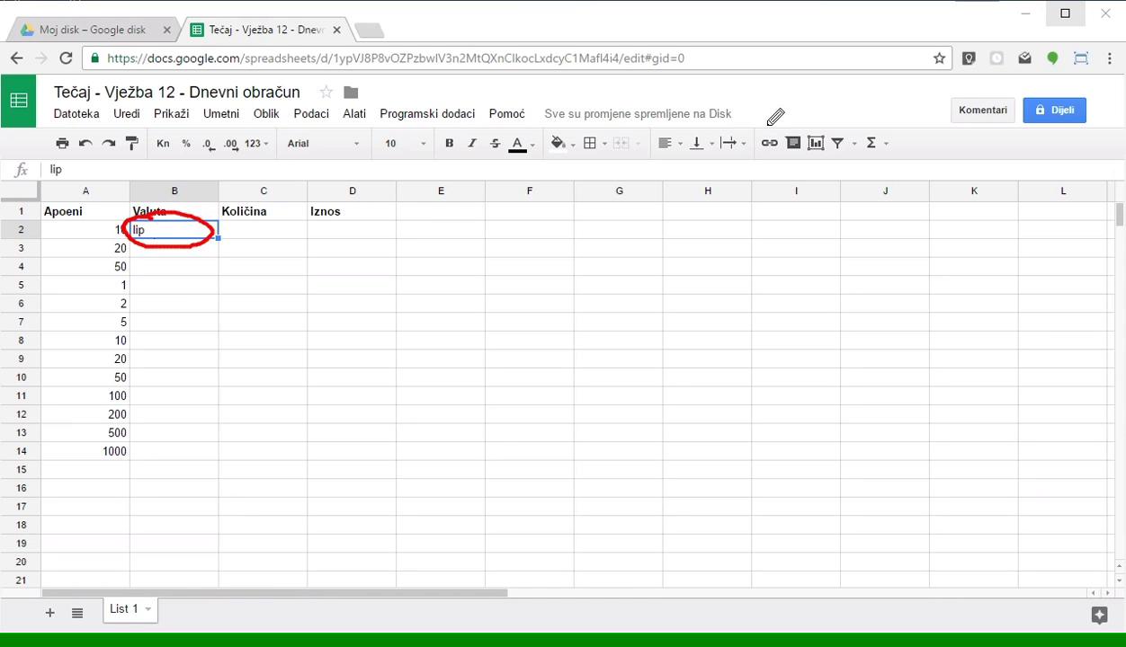
pyautogui.press('Escape')
pyautogui.click(176, 285)
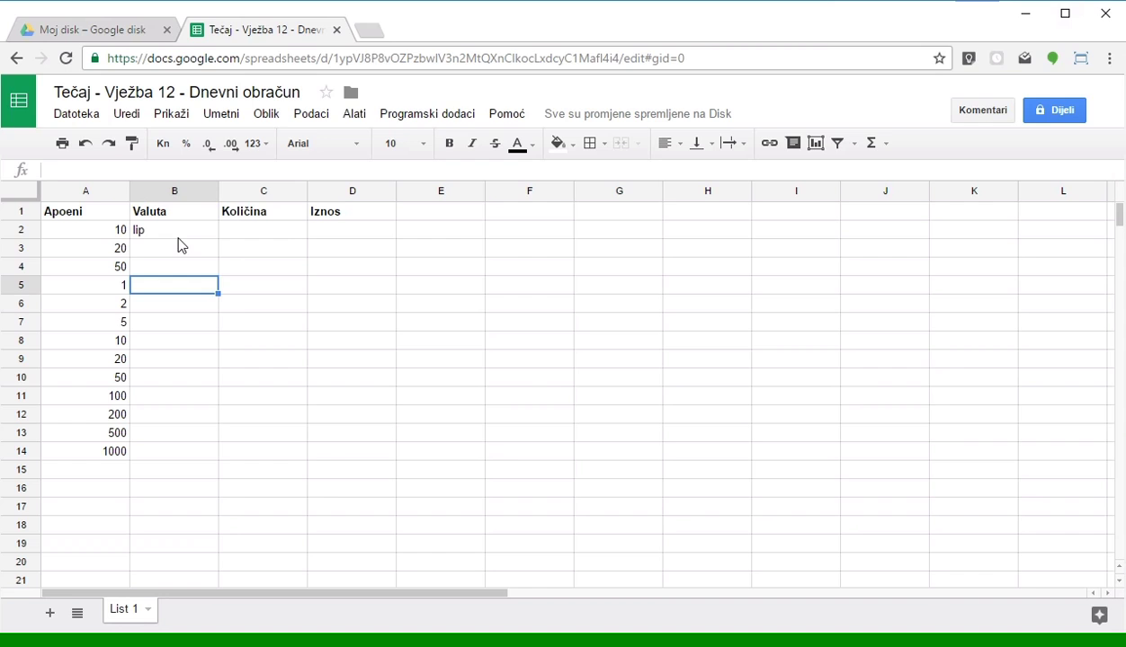
pyautogui.click(179, 233)
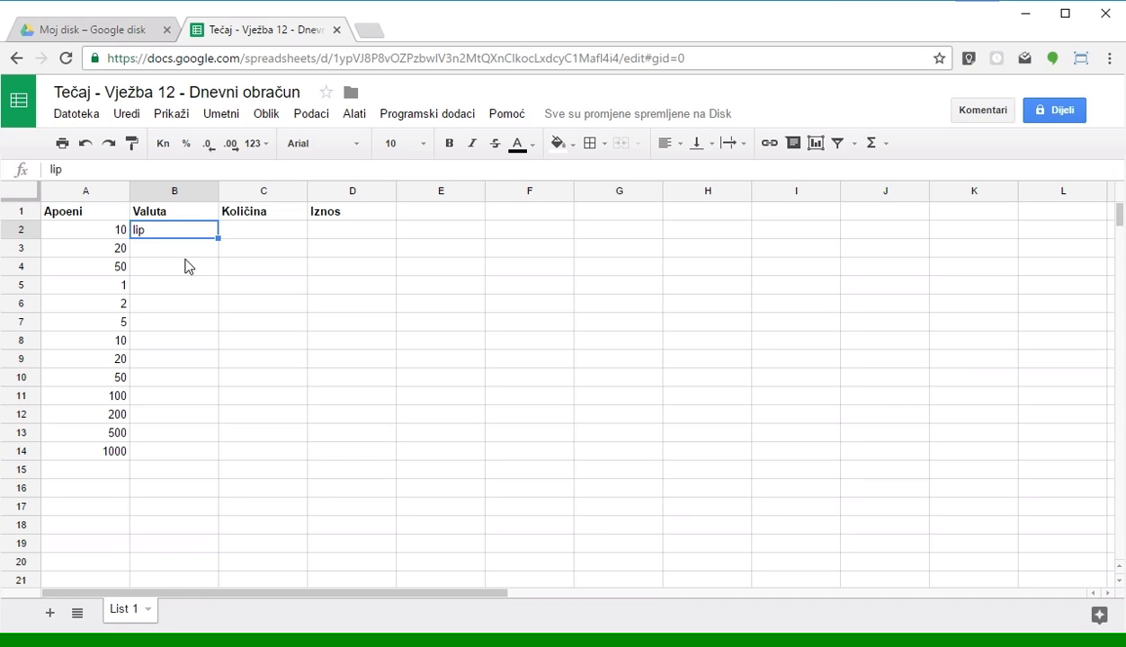
pyautogui.press('Return')
pyautogui.press('BackSpace')
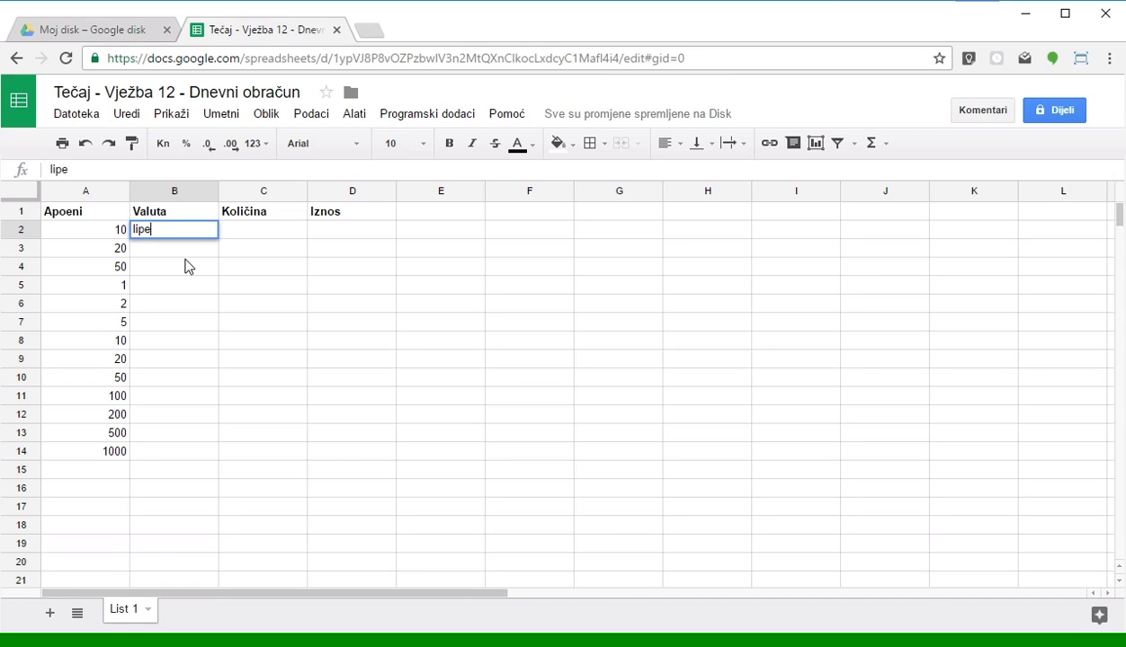
pyautogui.press('Return')
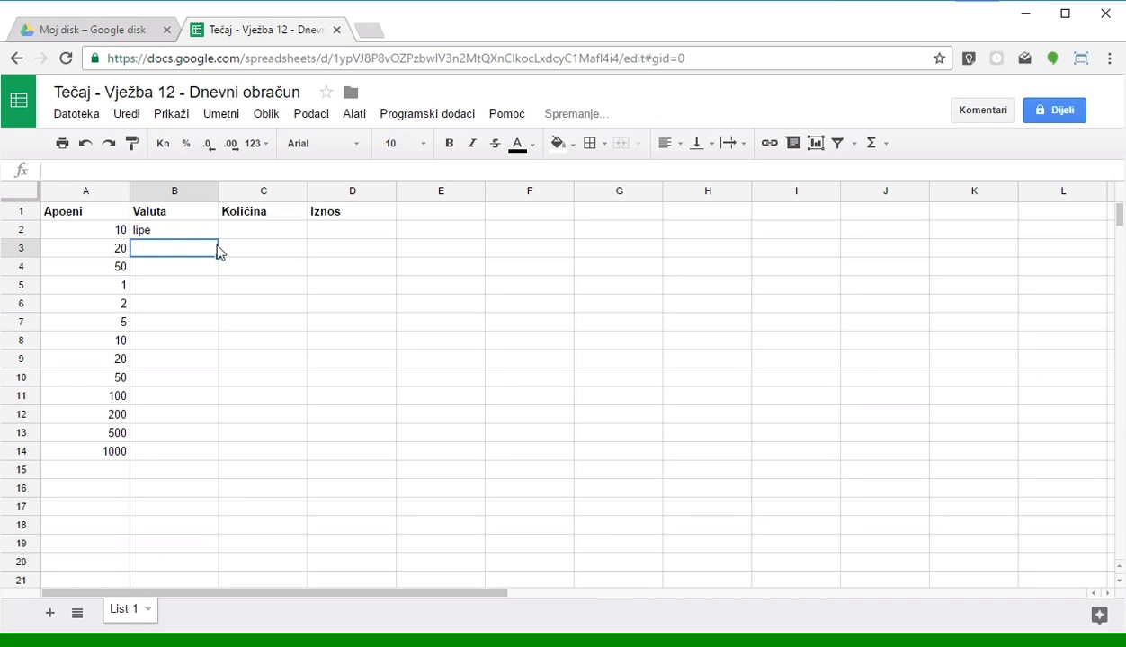
pyautogui.press('Up')
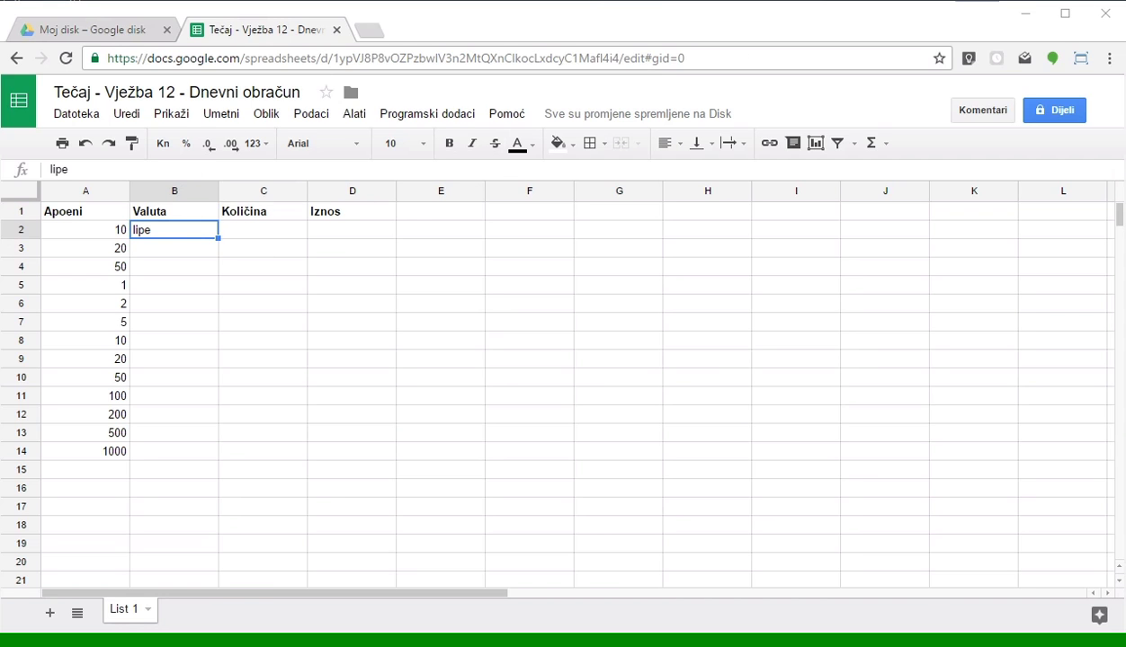
# - Enter 'lipe' in B3, replacing the test words 'banne' and 'banane'
pyautogui.click(148, 249)
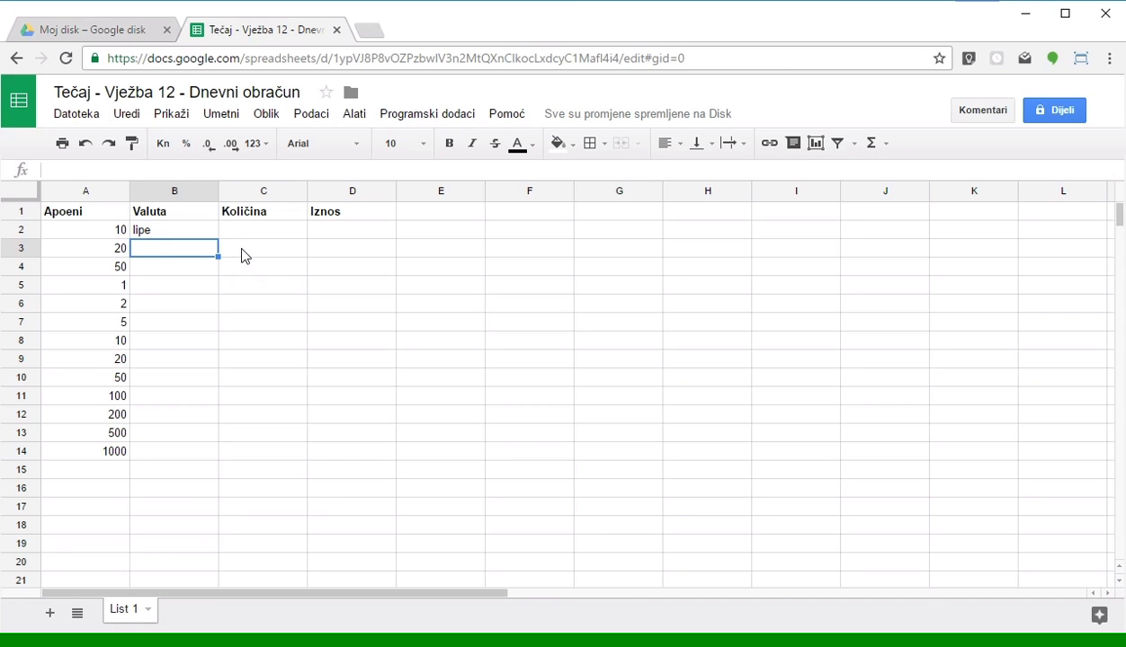
pyautogui.write('bann')
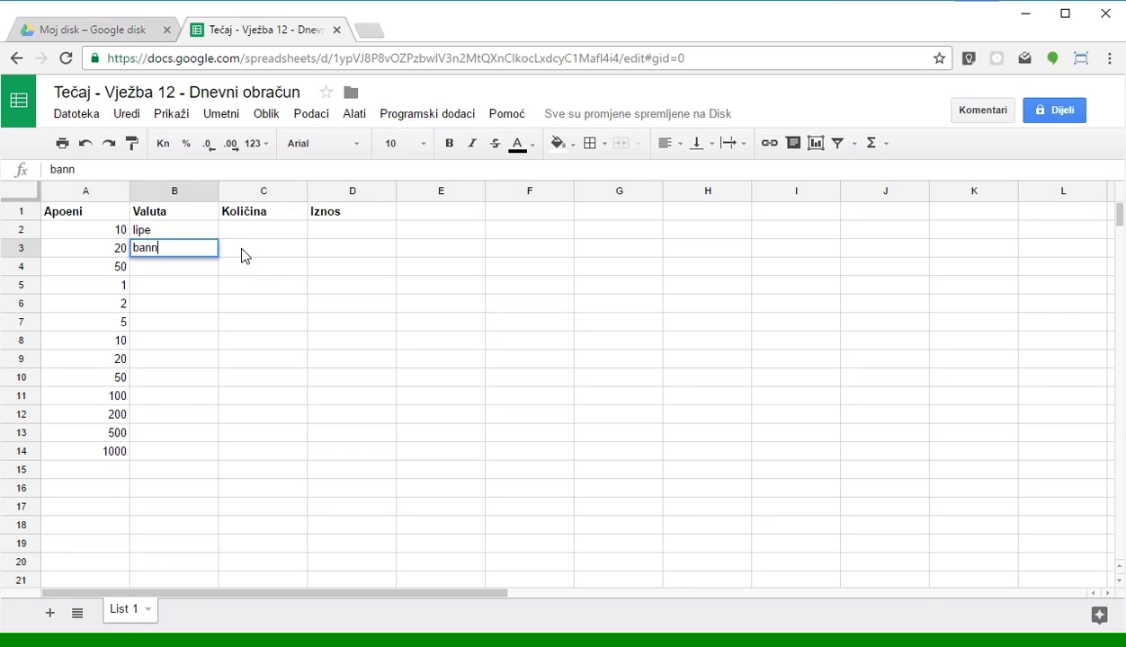
pyautogui.write('e')
pyautogui.press('Return')
pyautogui.press('Up')
pyautogui.write('banane')
pyautogui.press('Return')
pyautogui.press('Up')
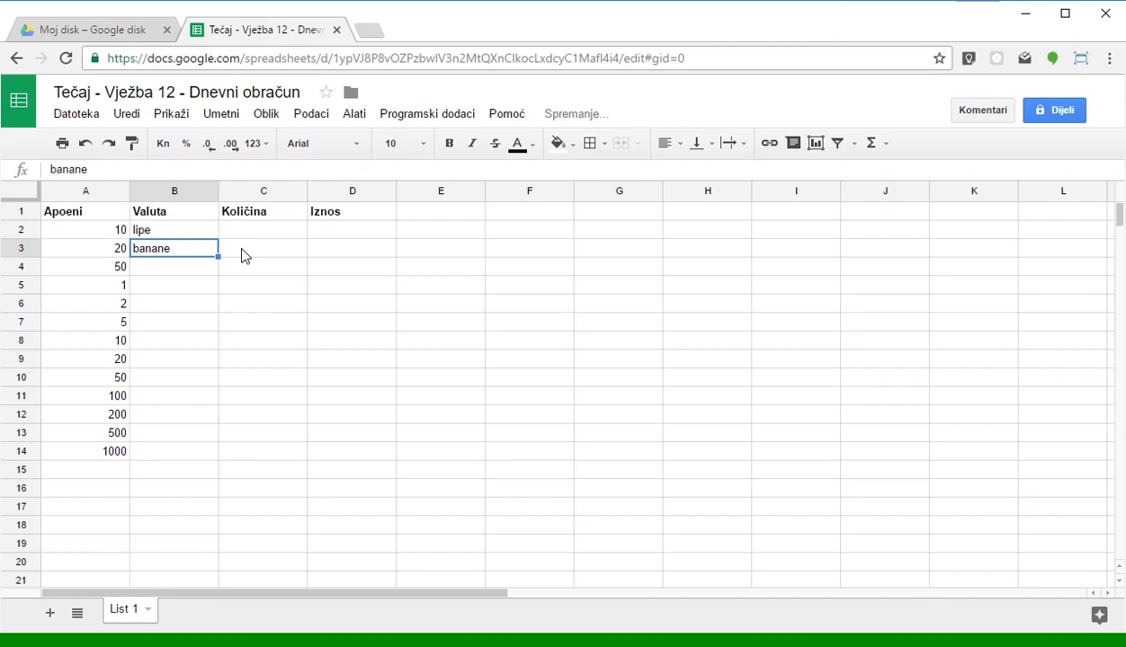
pyautogui.write('lipe')
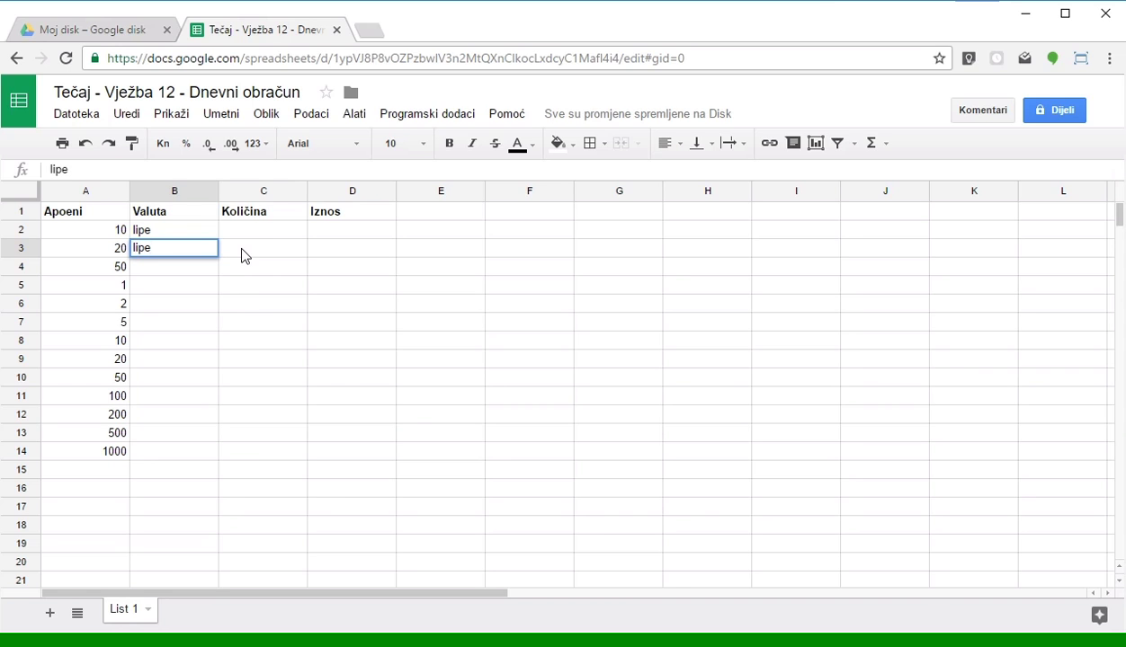
pyautogui.press('Return')
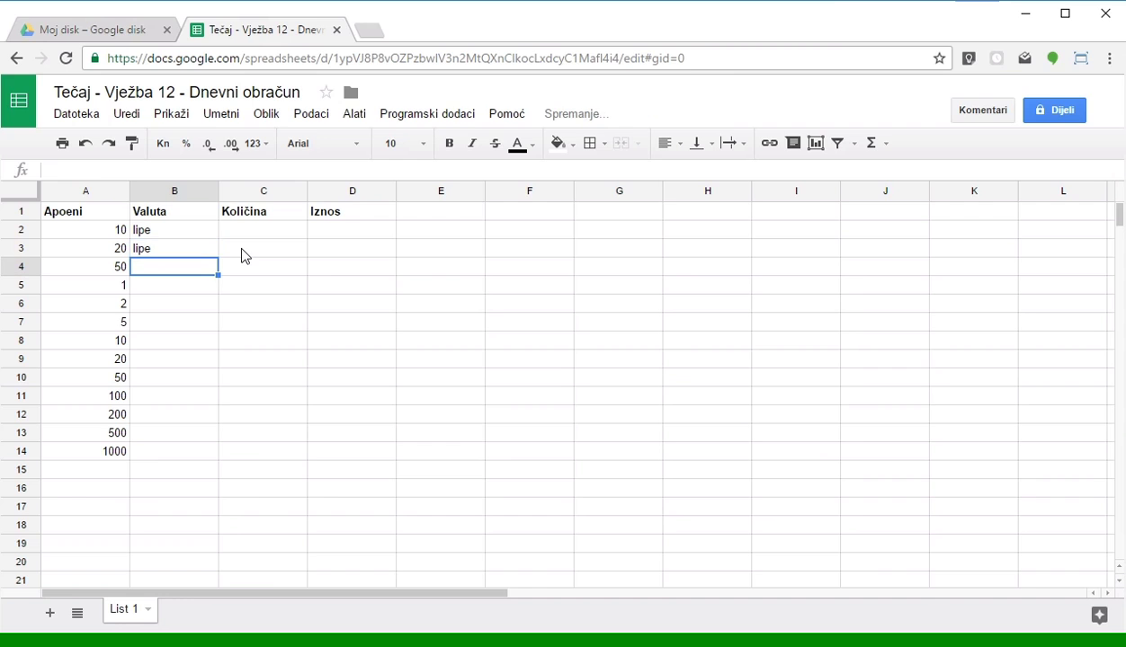
# - Copy 'lipe' from B3 into B4 using Uredi > Kopiraj and Zalijepi
pyautogui.click(188, 249)
pyautogui.hotkey('ctrl', 'c')
pyautogui.click(172, 261)
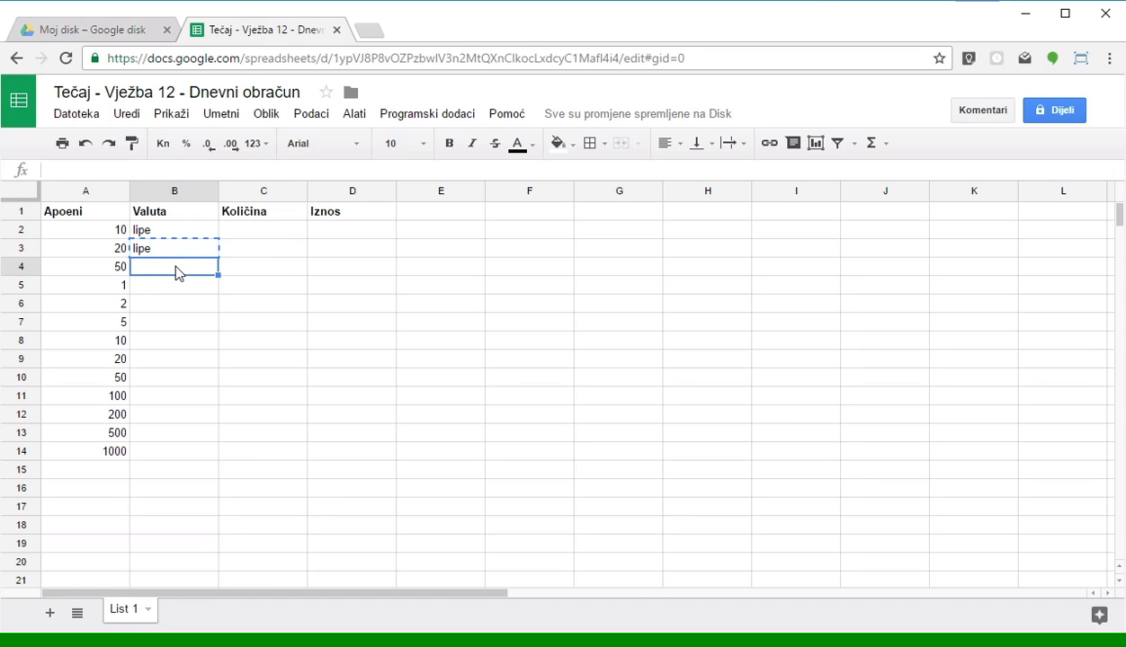
pyautogui.click(179, 249)
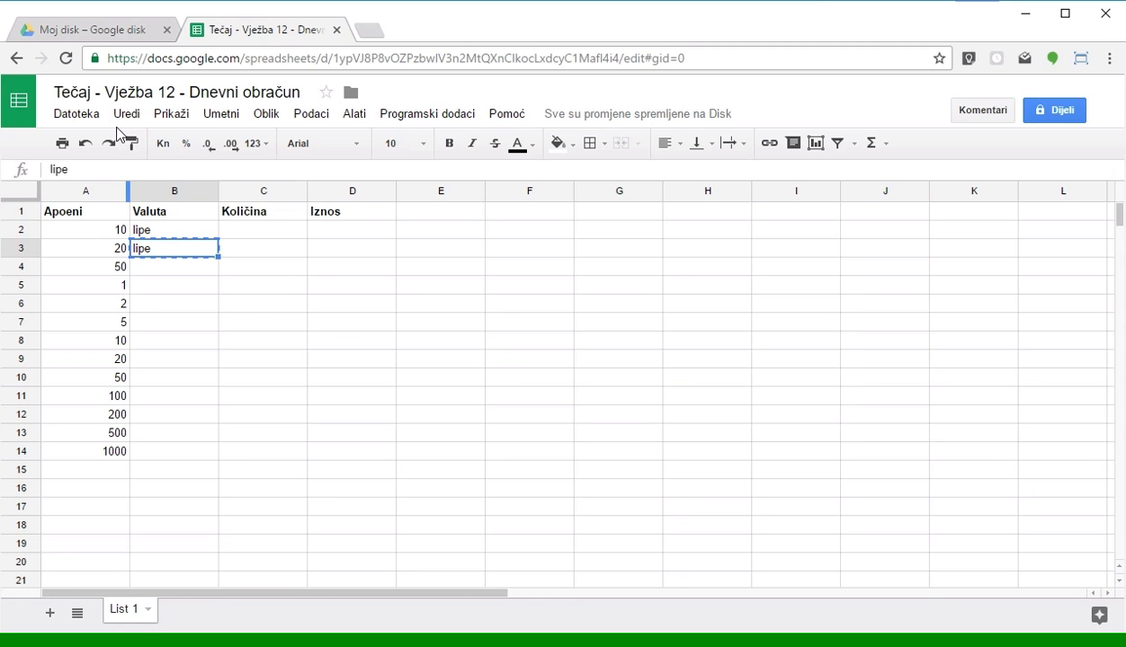
pyautogui.click(126, 114)
pyautogui.click(149, 225)
pyautogui.click(173, 275)
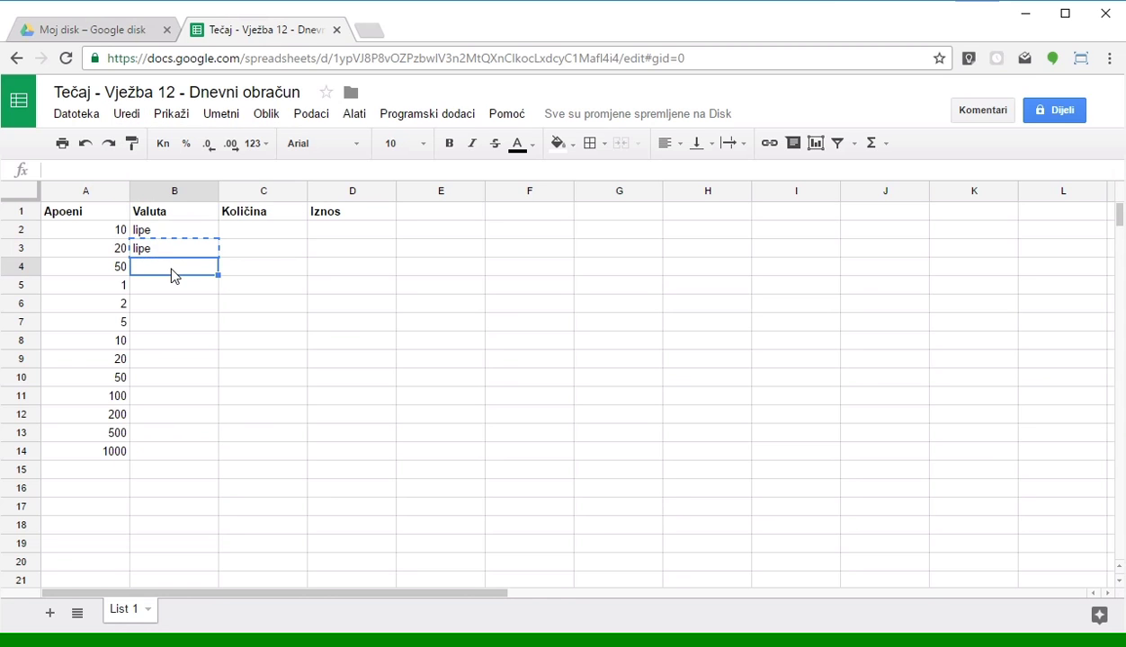
pyautogui.click(135, 115)
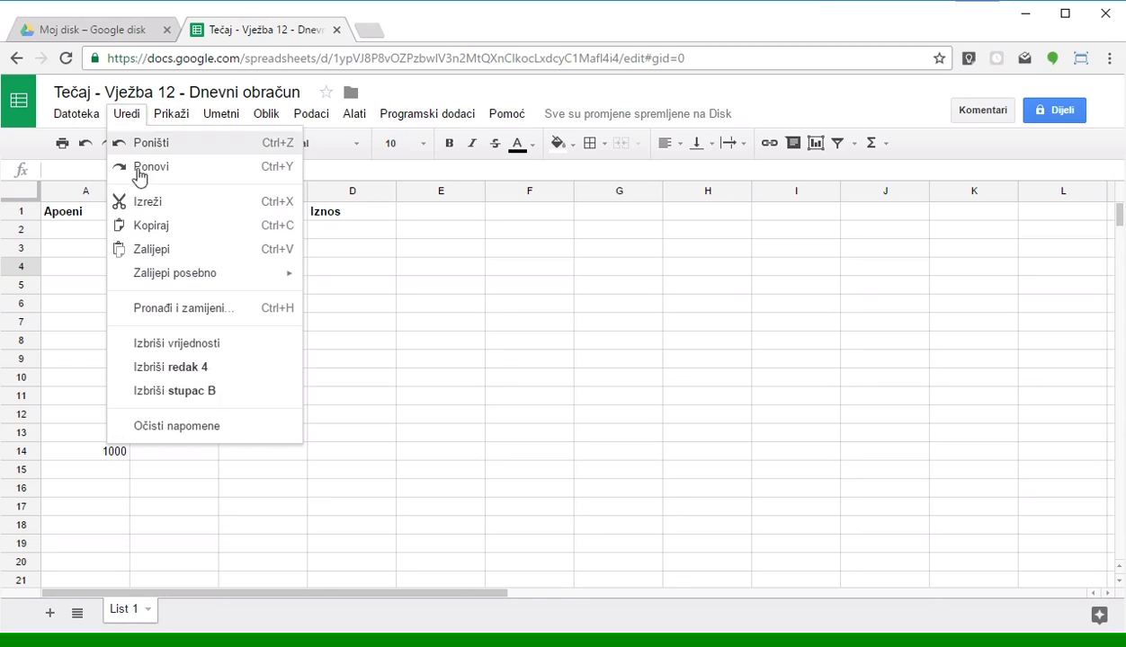
pyautogui.click(148, 249)
pyautogui.click(175, 288)
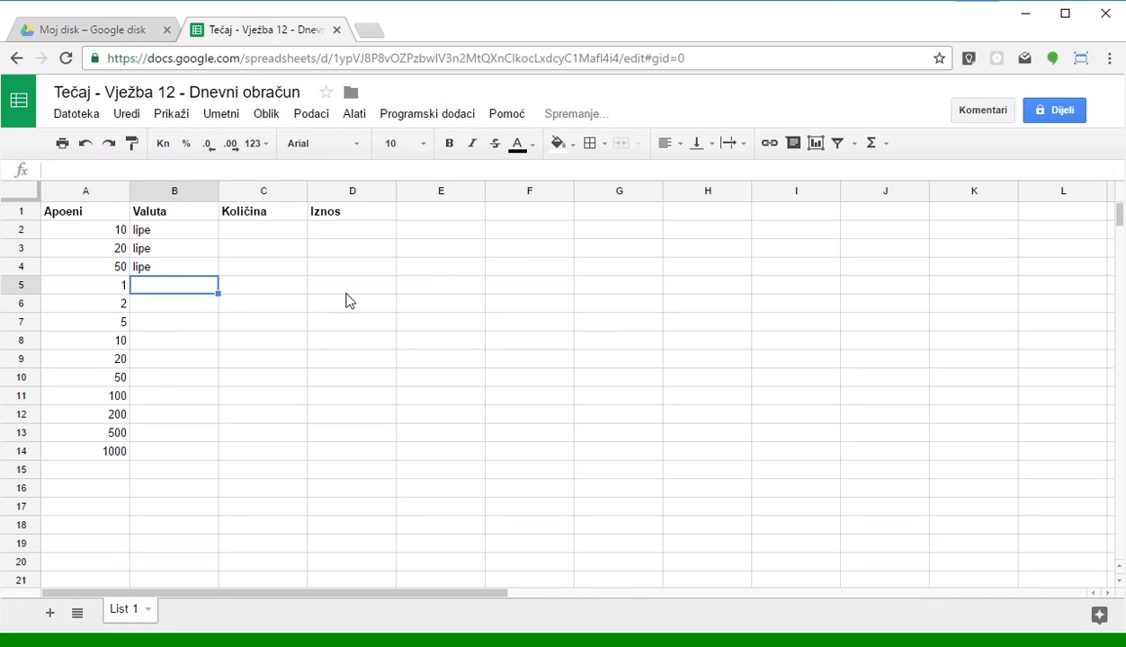
# - Type 'kune' in B5 and paste it down into B6:B14
pyautogui.write('kune')
pyautogui.press('Return')
pyautogui.press('Up')
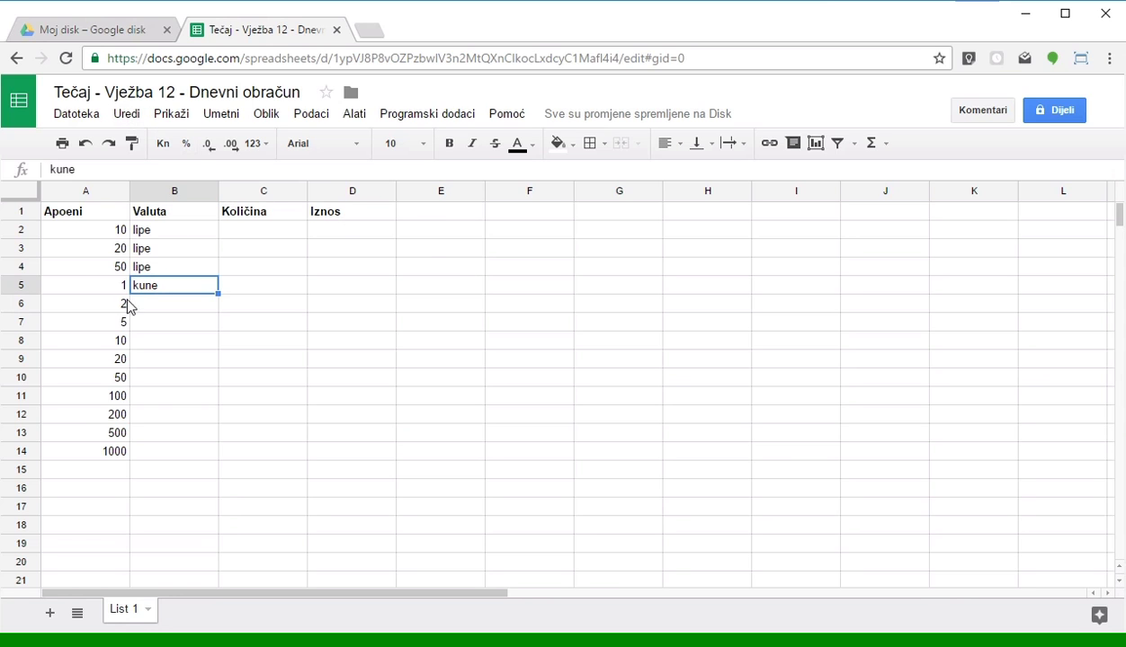
pyautogui.moveTo(142, 304); pyautogui.dragTo(156, 454)
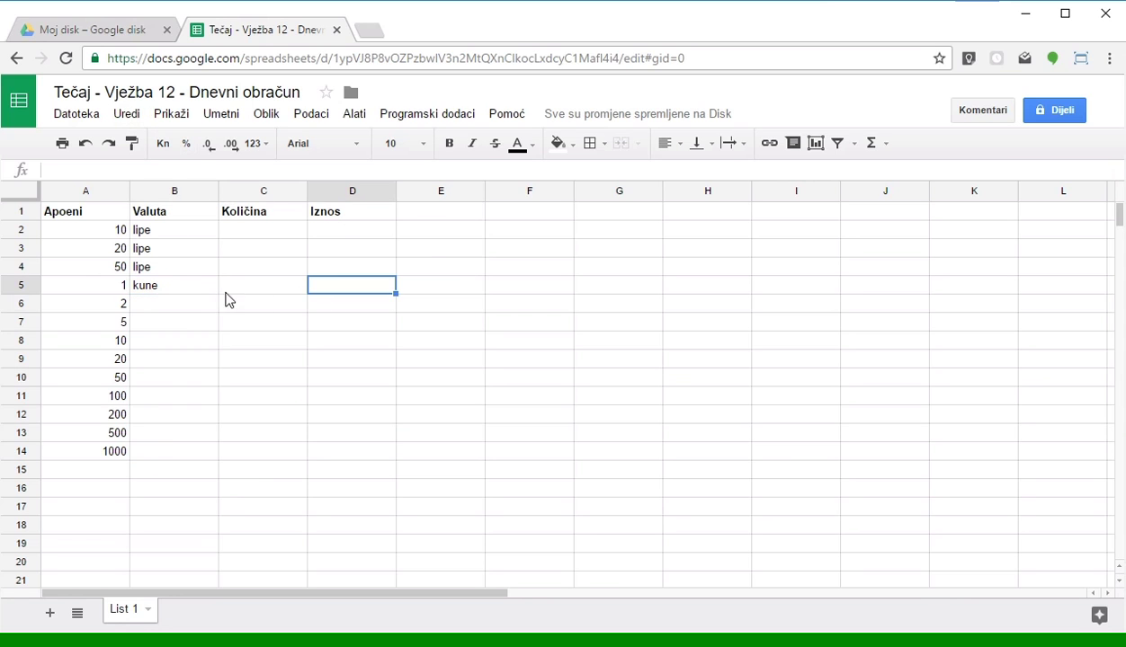
pyautogui.click(186, 292)
pyautogui.click(131, 115)
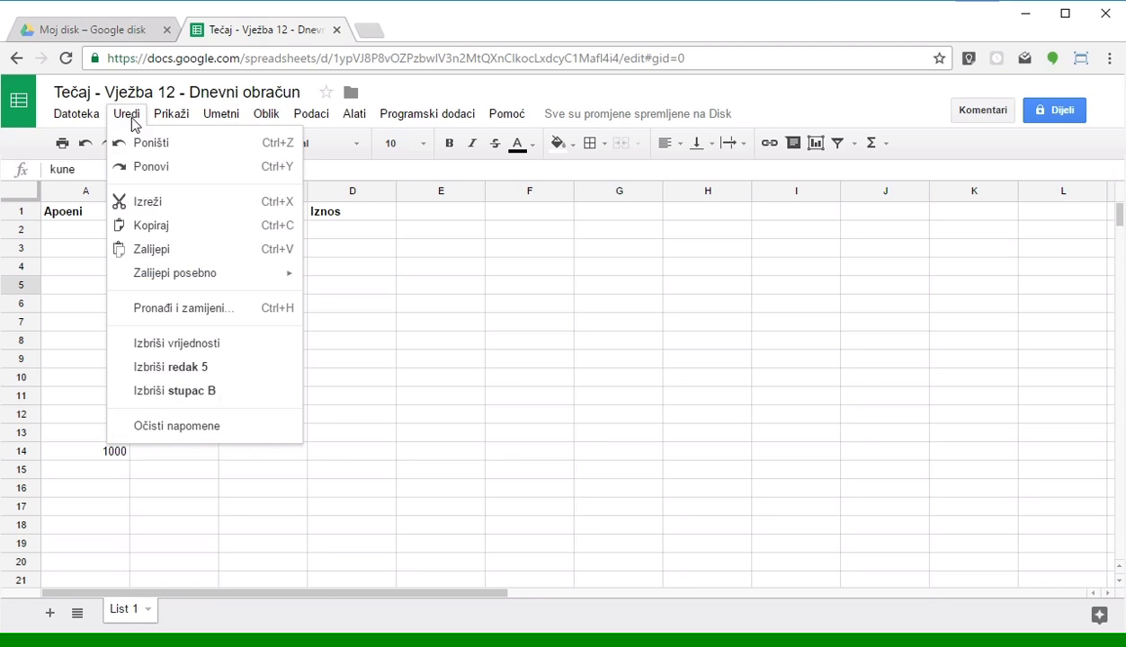
pyautogui.click(146, 228)
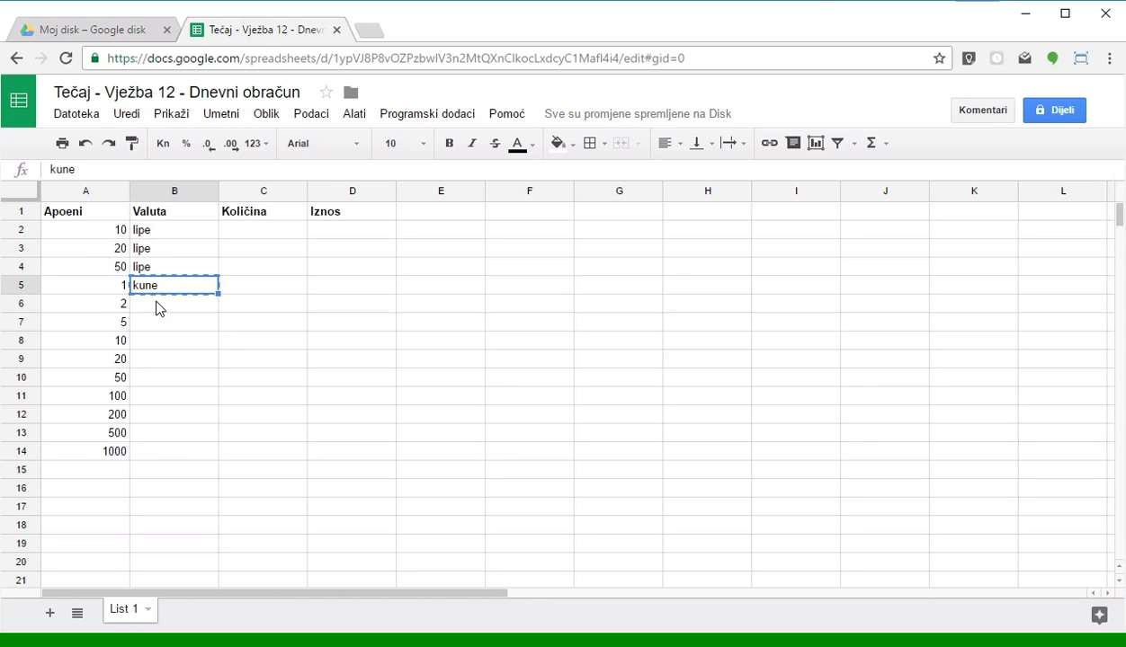
pyautogui.moveTo(157, 306); pyautogui.dragTo(165, 460)
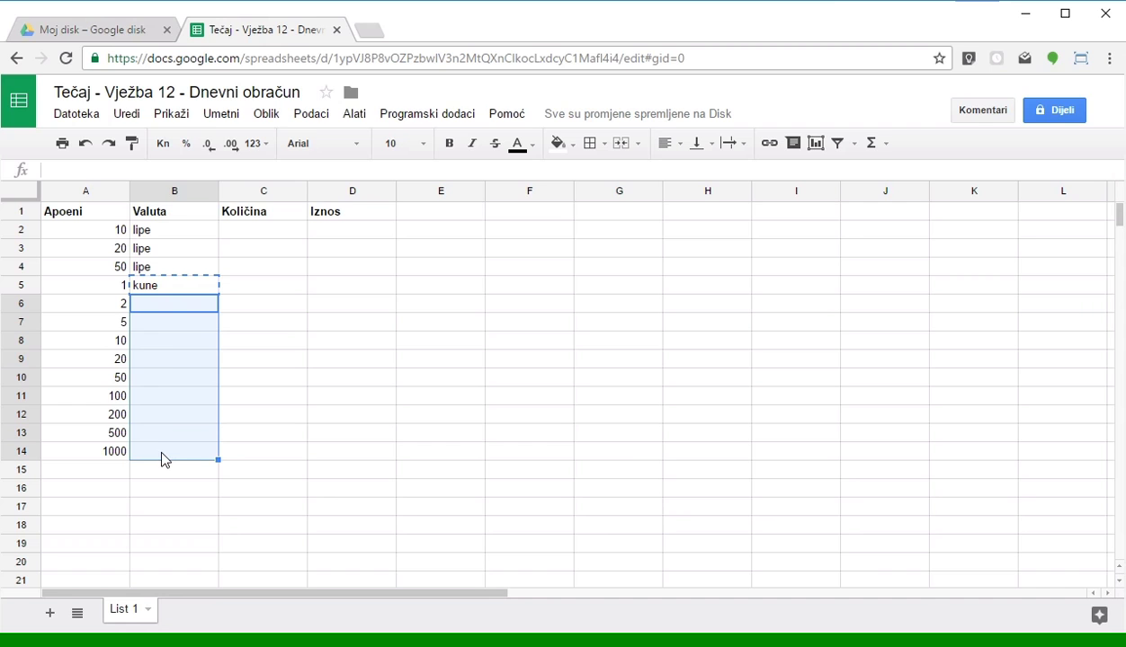
pyautogui.click(128, 115)
pyautogui.click(150, 251)
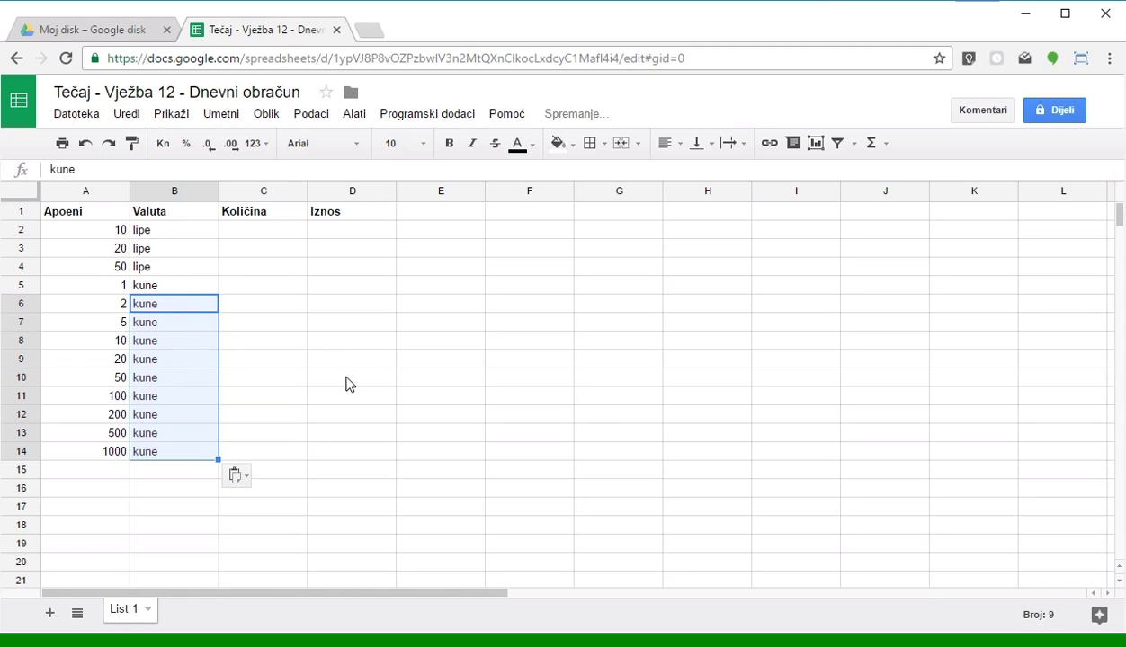
pyautogui.click(312, 347)
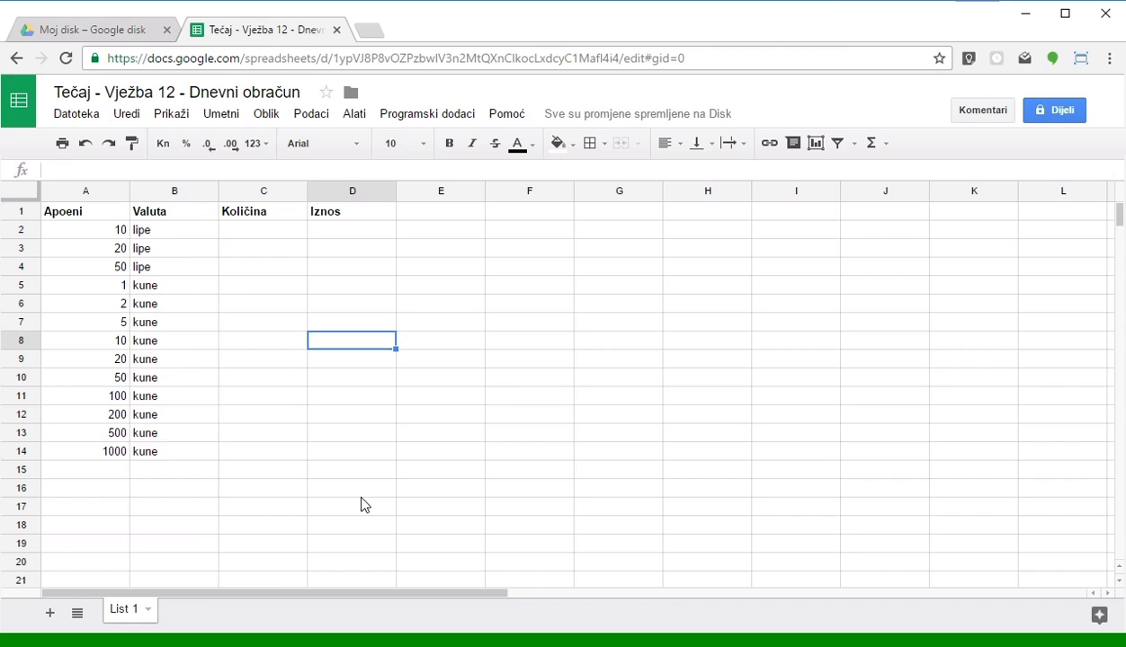
pyautogui.click(90, 229)
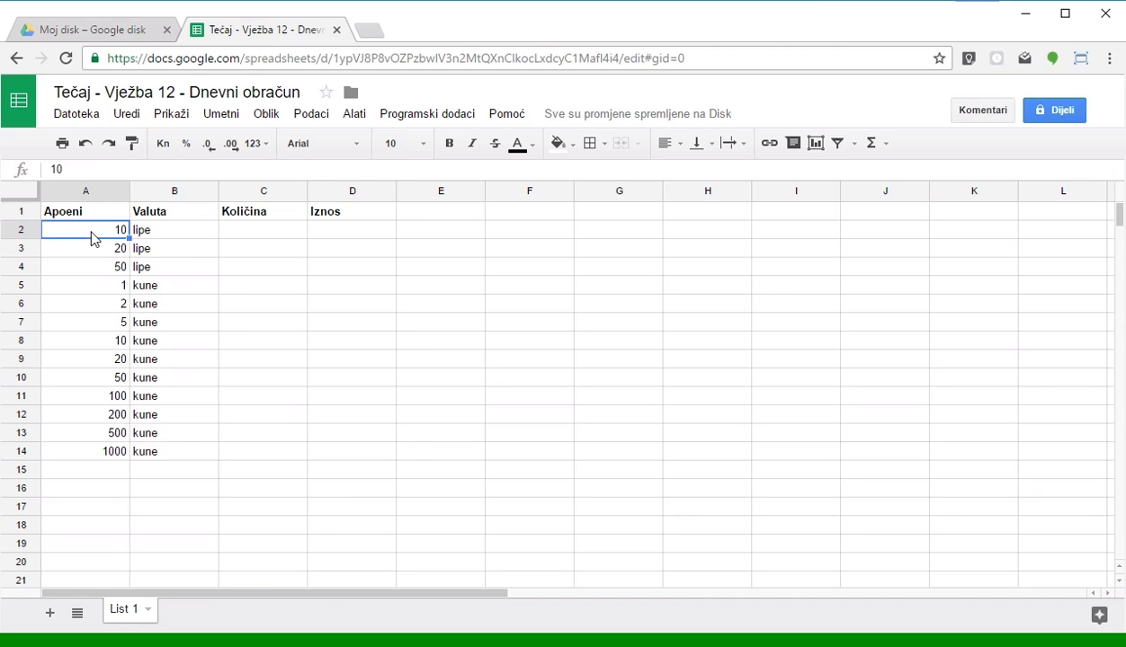
# - Auto-fit columns A and B to their contents, then select the table A1:D14
pyautogui.click(166, 230)
pyautogui.click(109, 249)
pyautogui.click(113, 268)
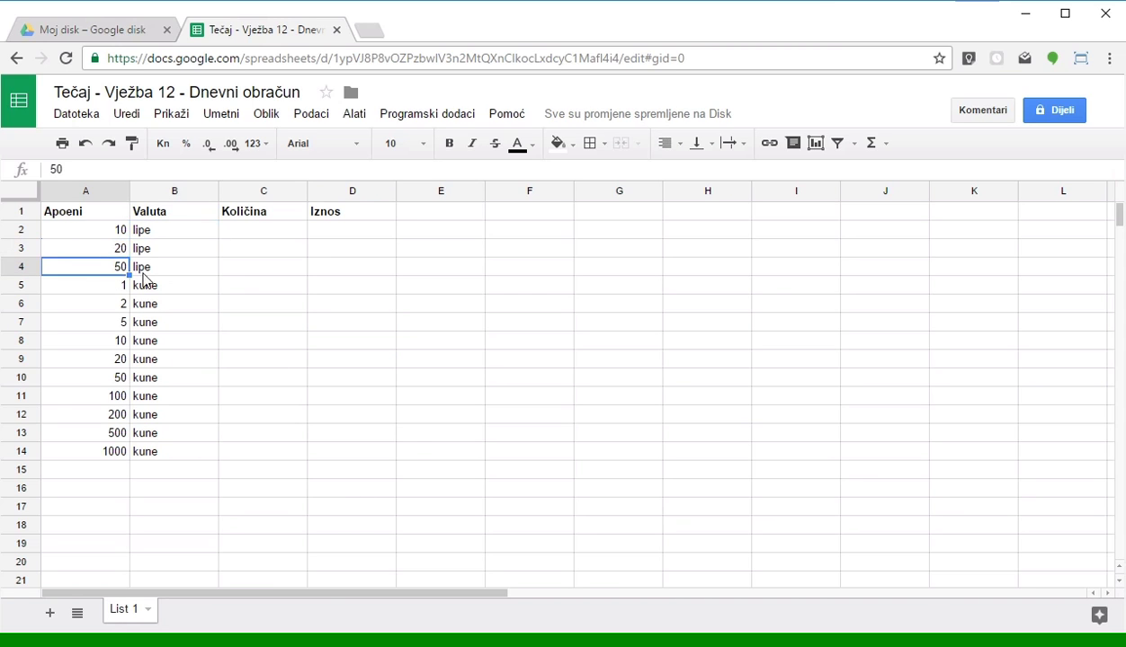
pyautogui.click(148, 271)
pyautogui.click(262, 307)
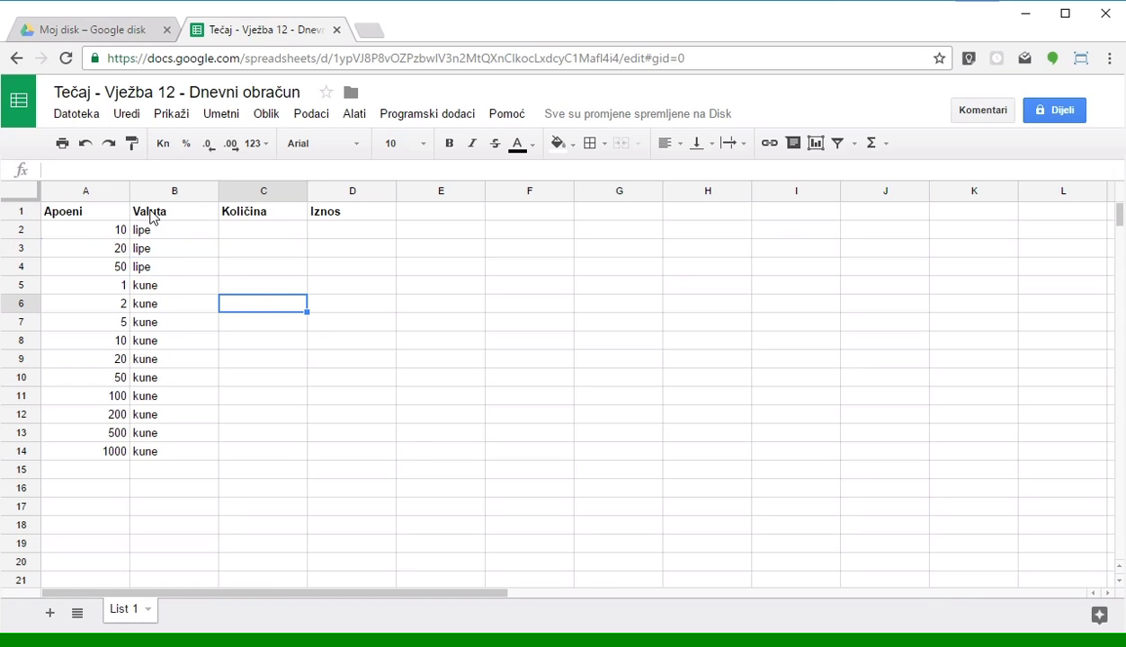
pyautogui.doubleClick(127, 191)
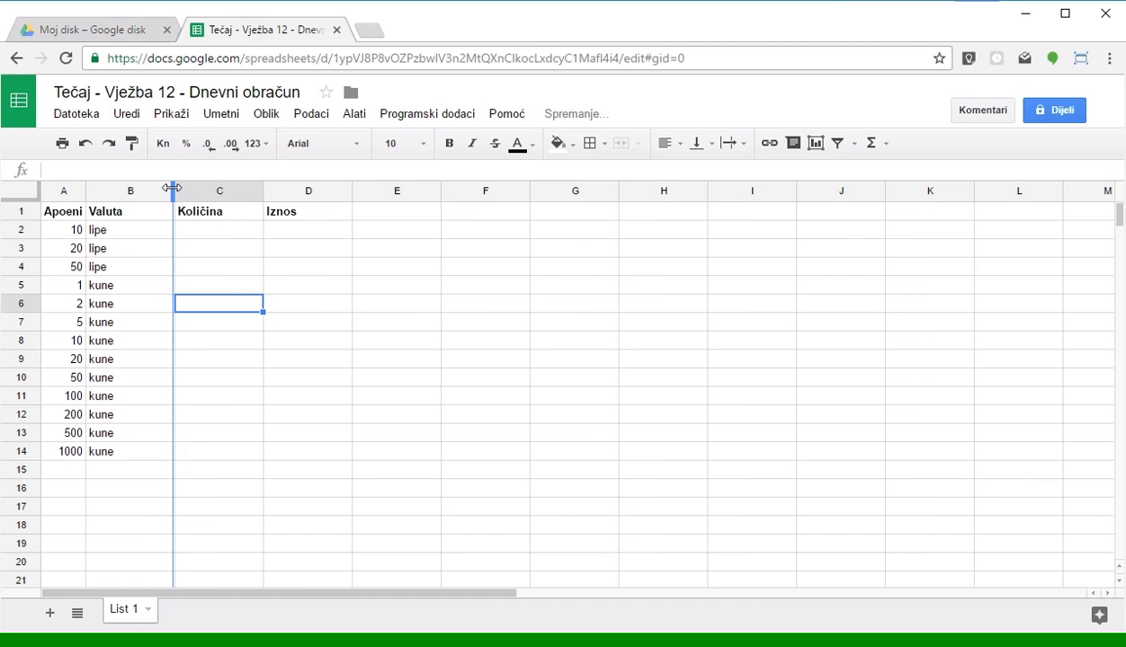
pyautogui.doubleClick(173, 188)
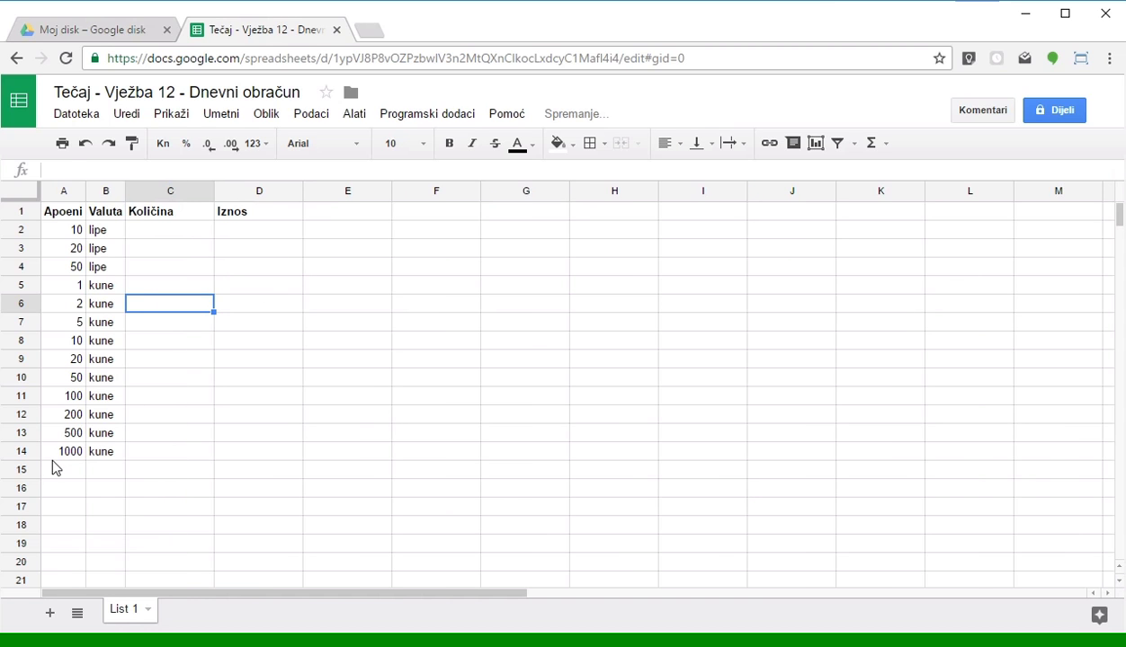
pyautogui.moveTo(67, 451)
pyautogui.mouseDown()
pyautogui.moveTo(268, 272)
pyautogui.moveTo(274, 214)
pyautogui.mouseUp()
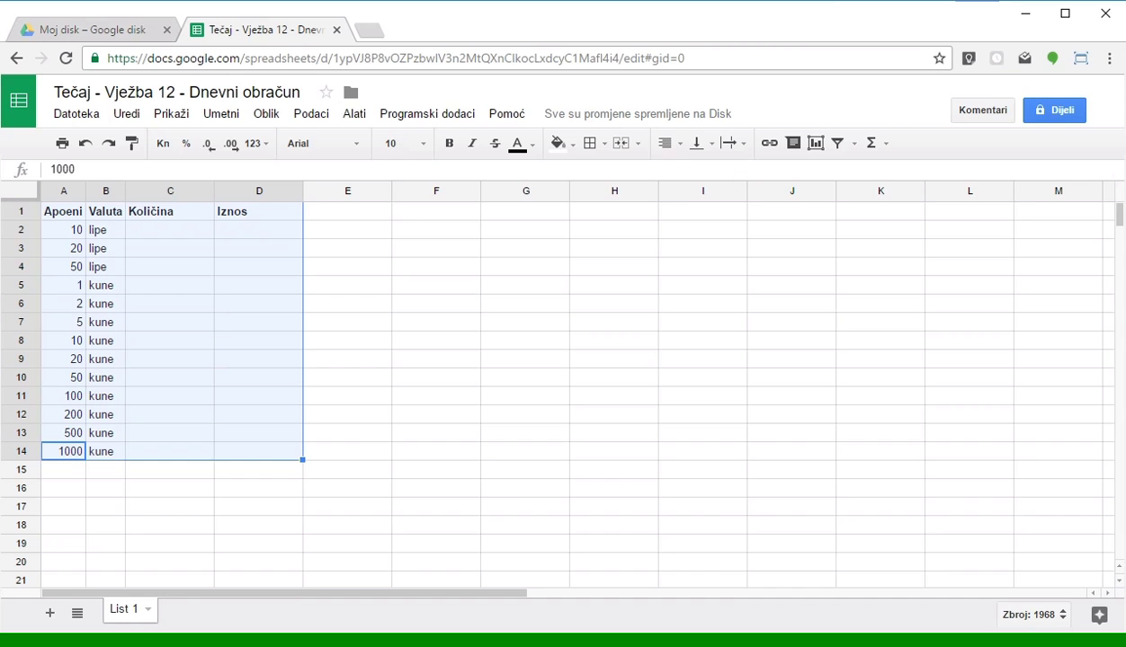
pyautogui.moveTo(580, 127); pyautogui.dragTo(603, 119)
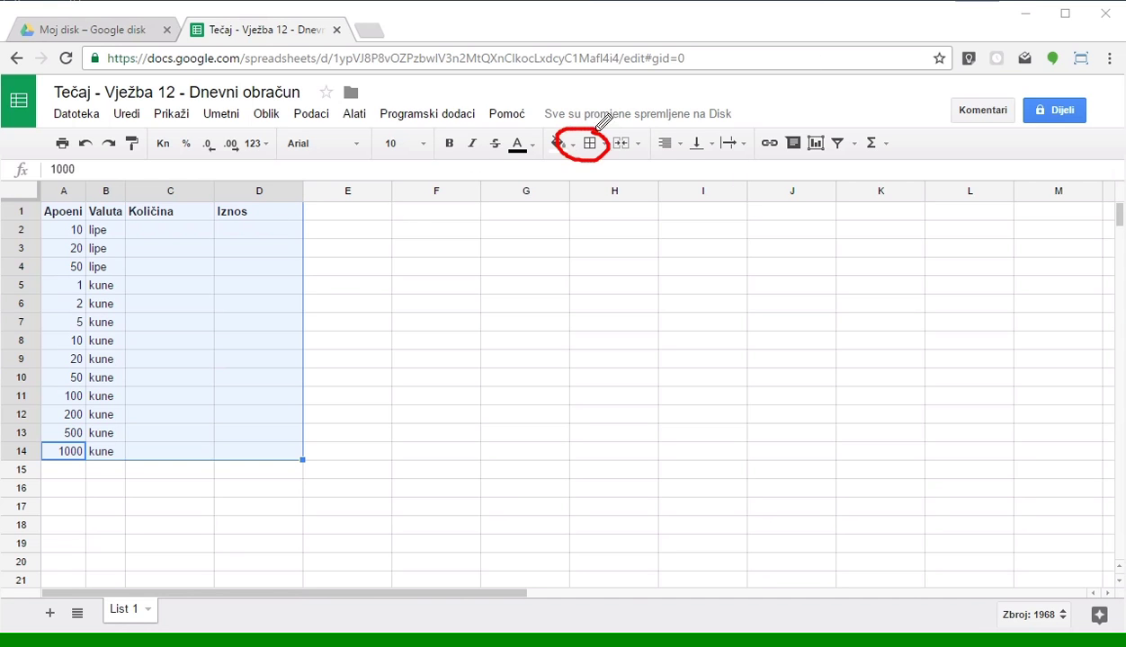
pyautogui.click(591, 144)
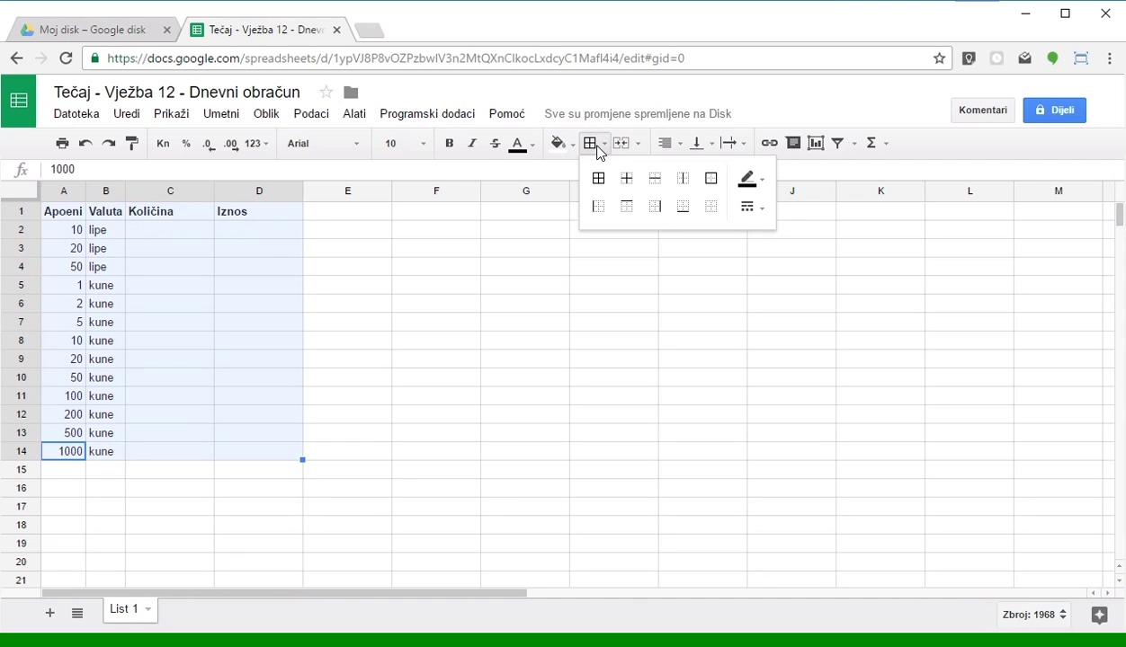
pyautogui.click(598, 179)
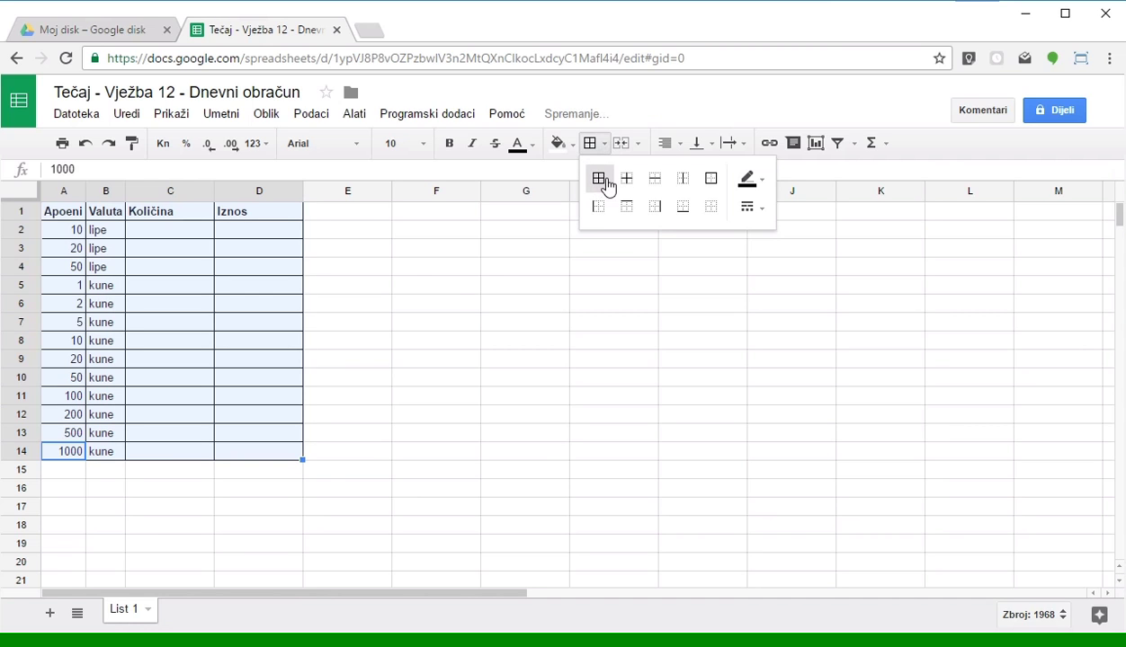
pyautogui.click(409, 267)
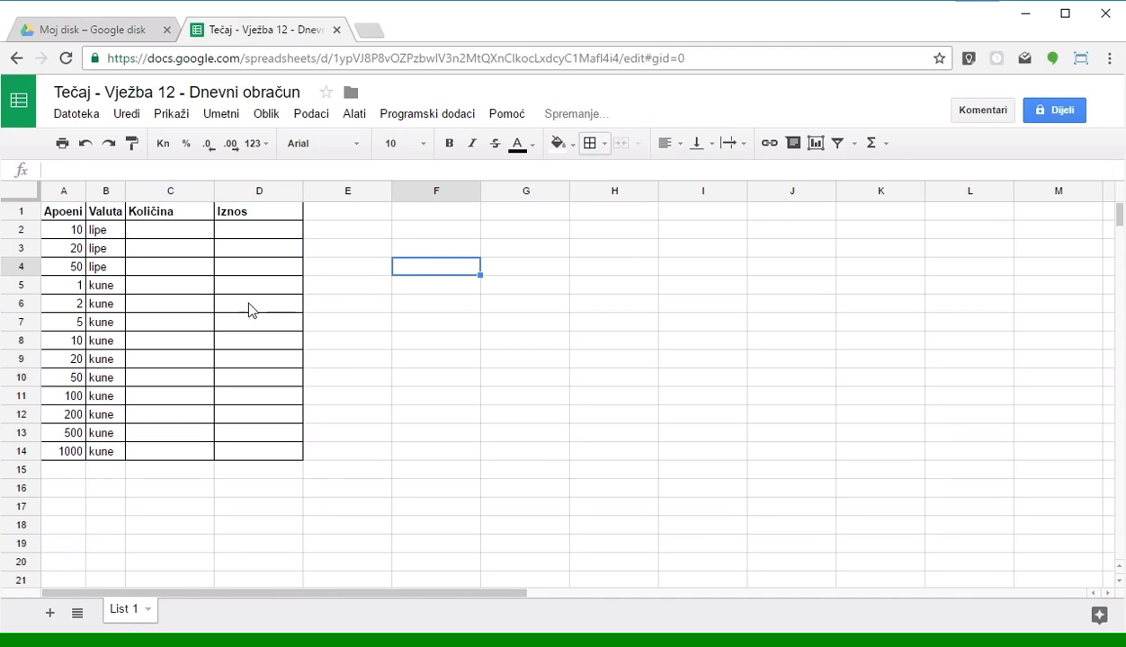
pyautogui.click(238, 234)
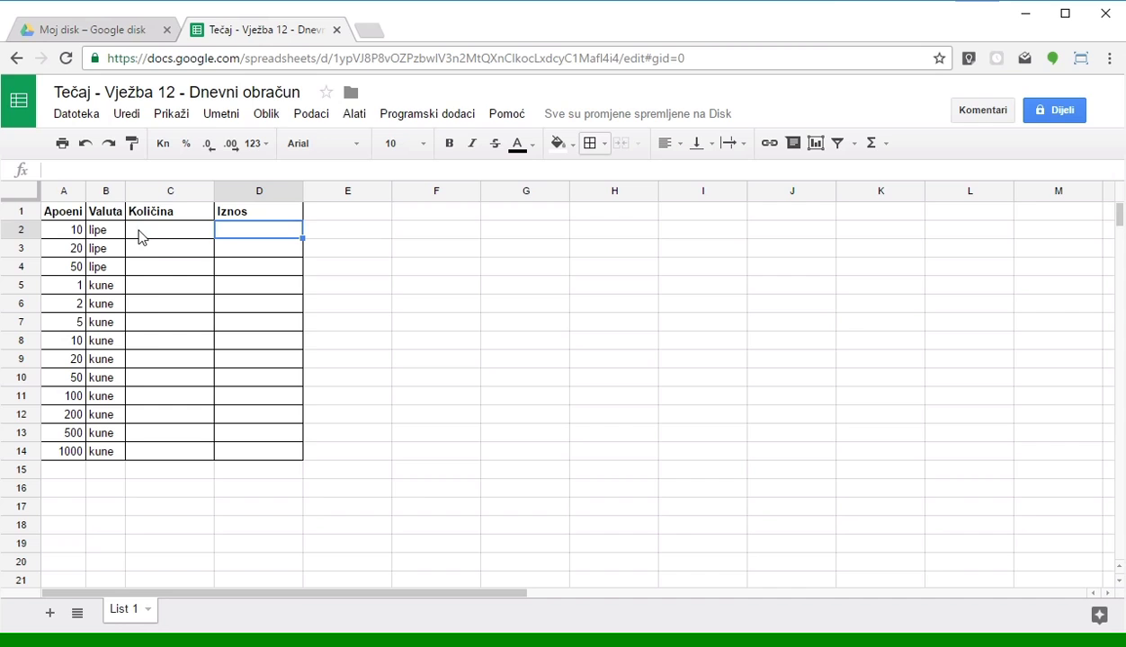
pyautogui.click(153, 231)
pyautogui.click(247, 232)
pyautogui.click(163, 230)
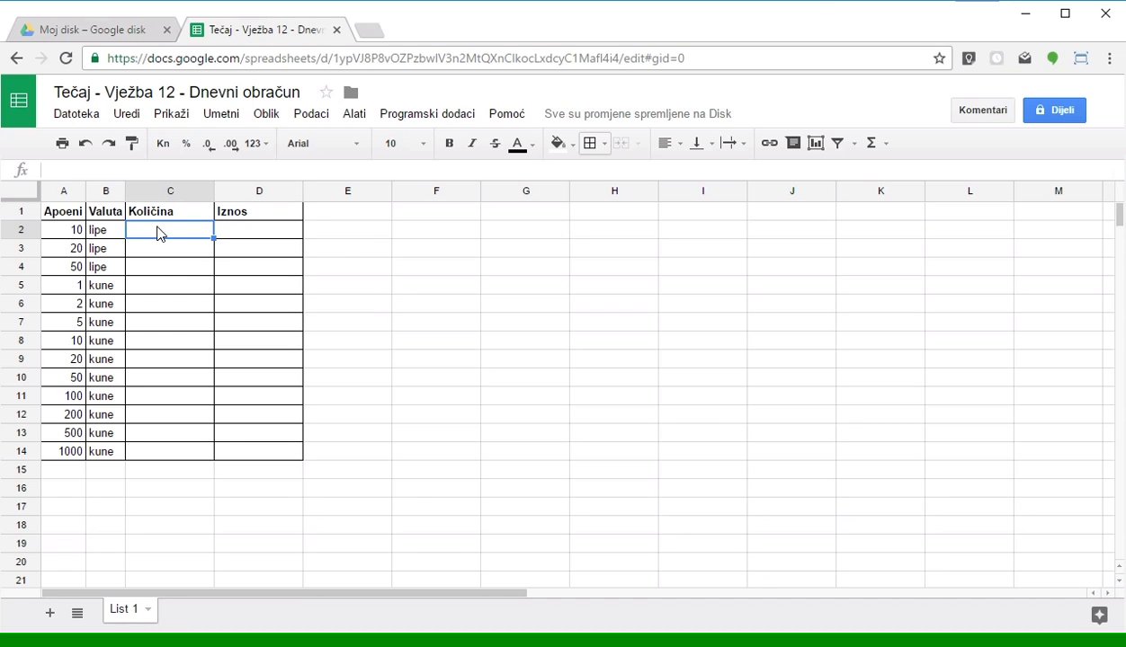
pyautogui.click(243, 227)
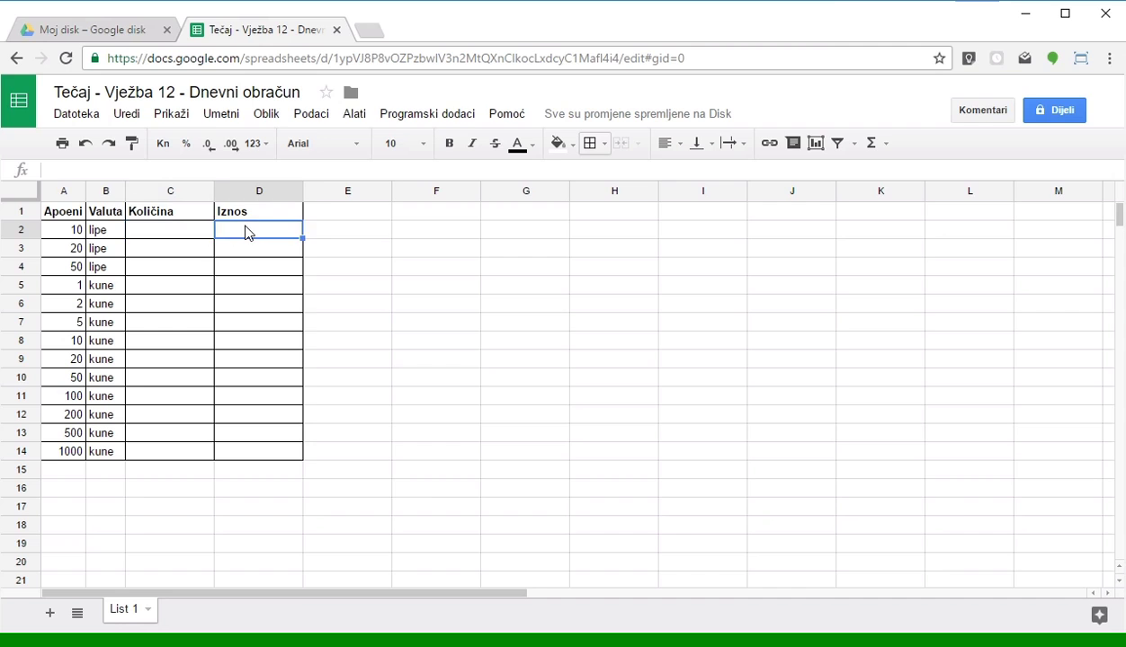
pyautogui.click(171, 229)
pyautogui.click(78, 233)
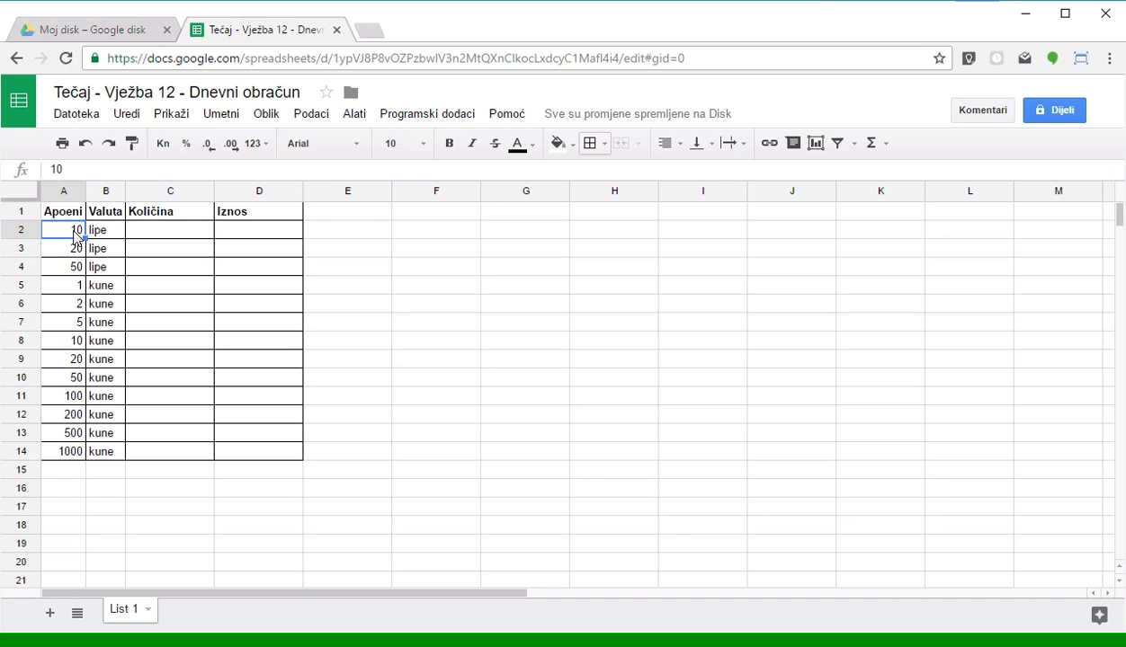
pyautogui.click(241, 238)
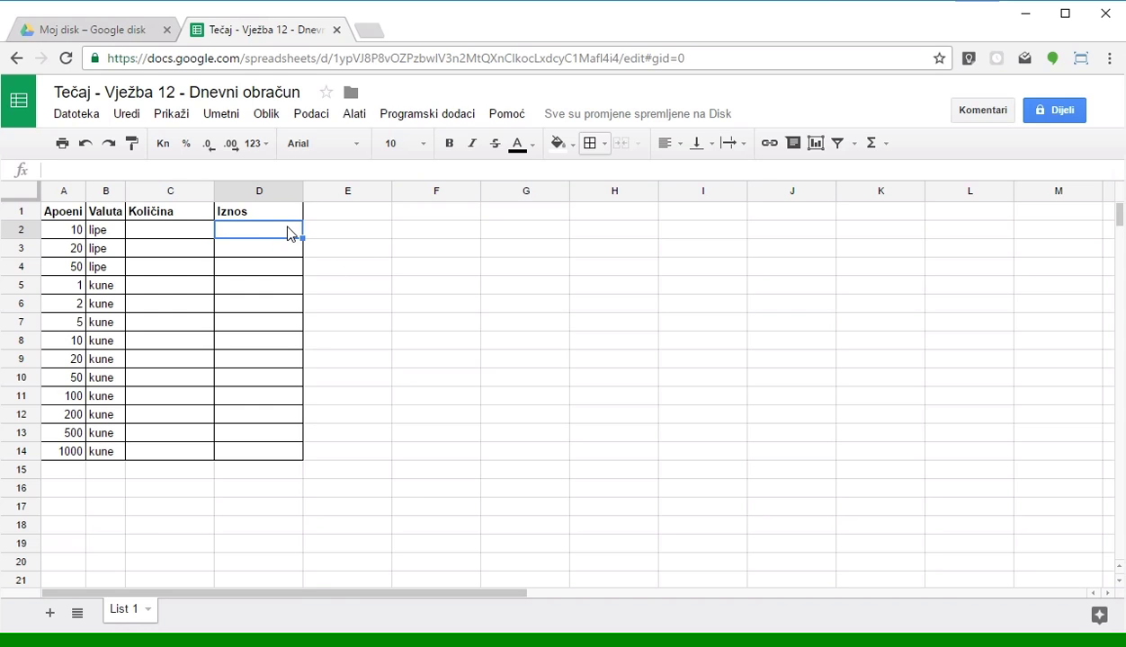
pyautogui.write('=')
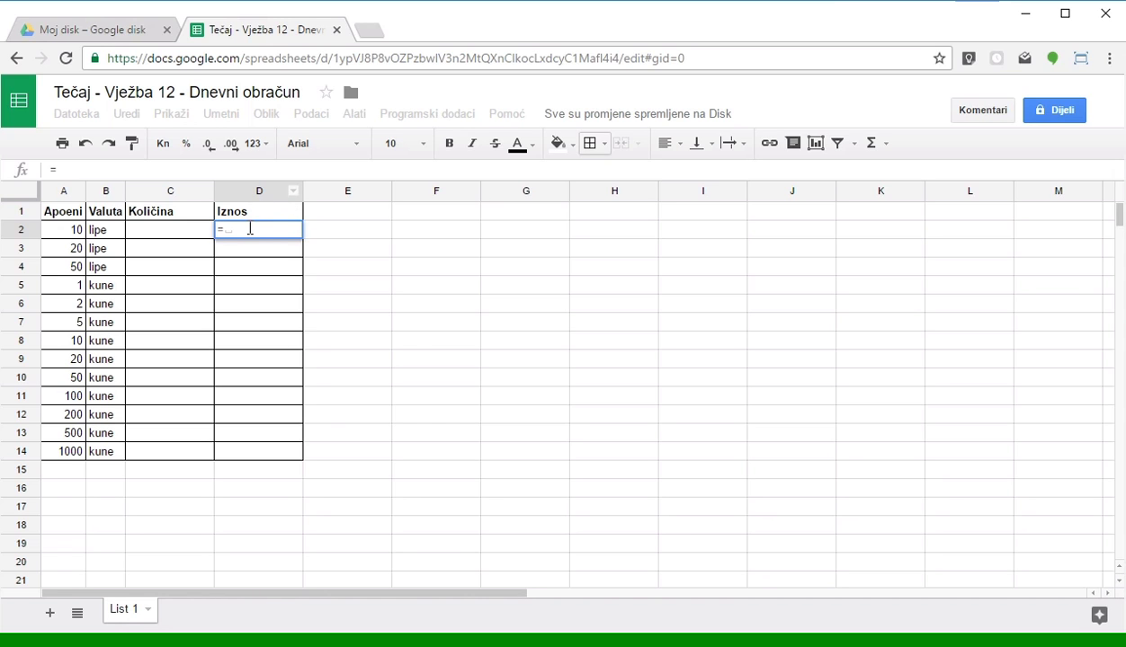
# - Complete D2's formula as =A2*C2*0,1, which shows 0 while Količina is empty
pyautogui.click(268, 229)
pyautogui.write('A2*')
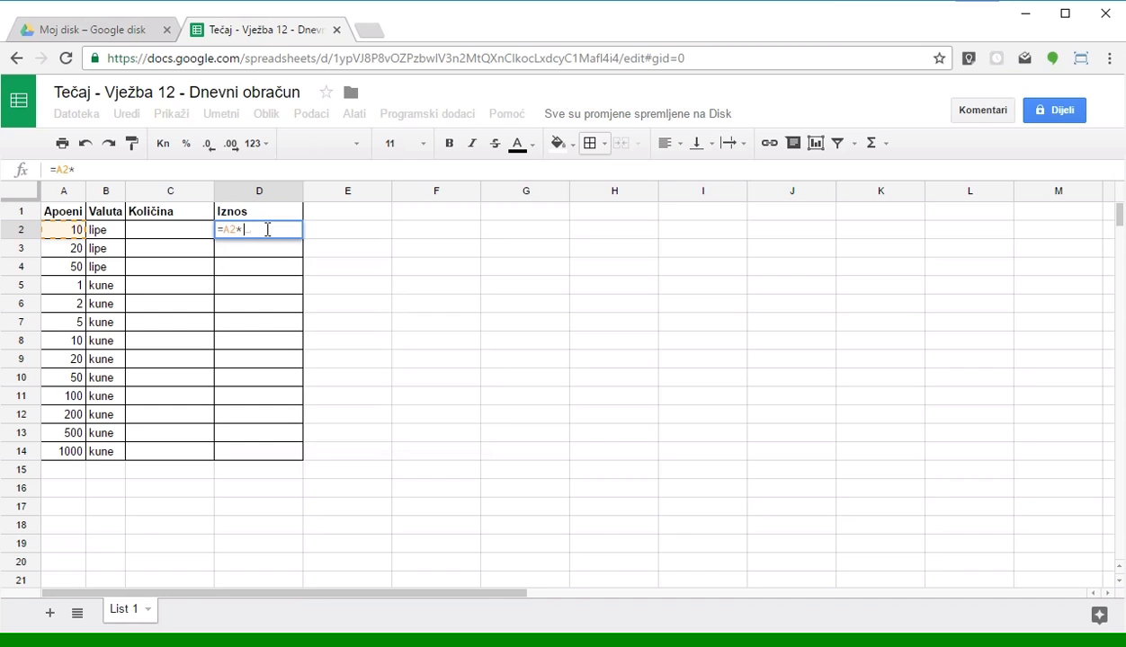
pyautogui.write('C2')
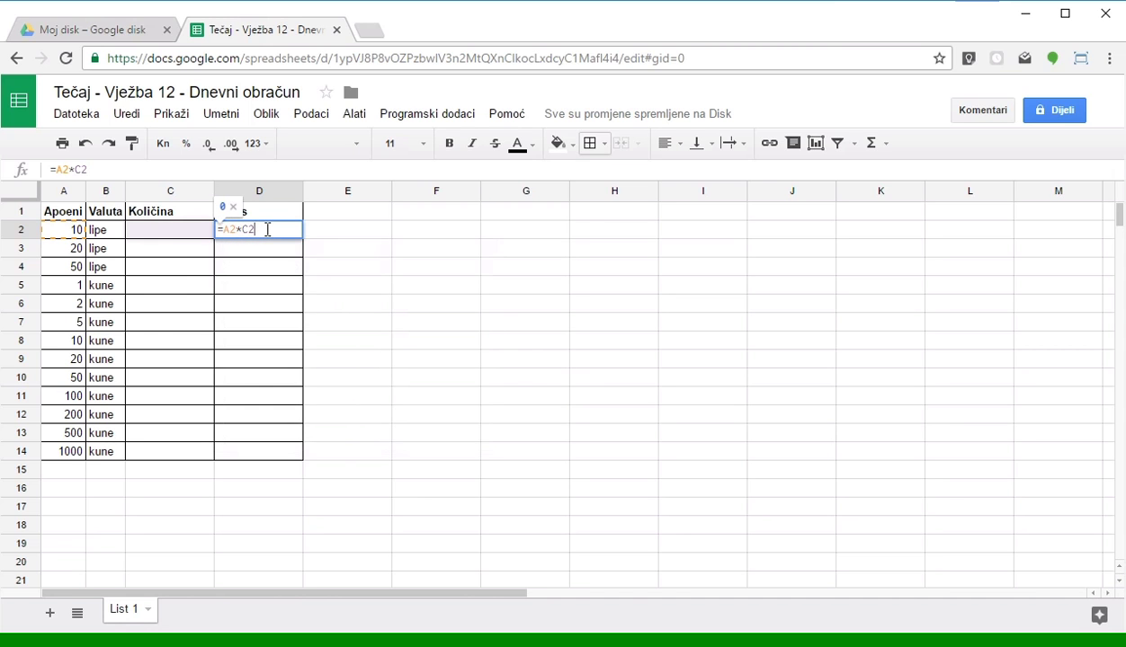
pyautogui.write('*0')
pyautogui.press('Return')
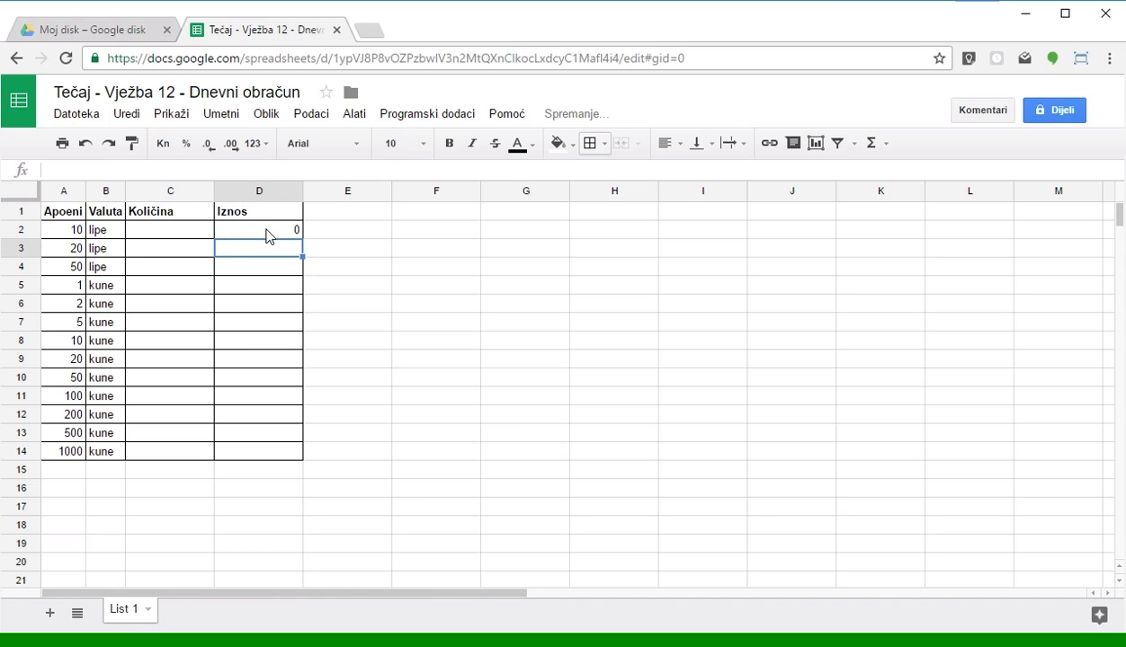
pyautogui.click(267, 233)
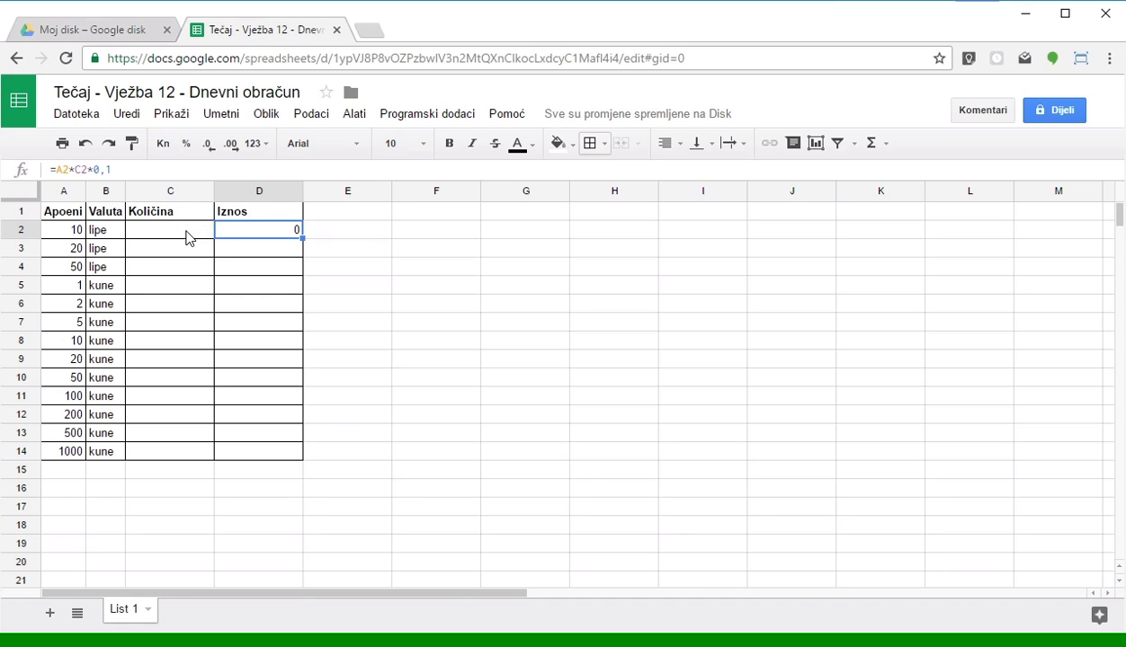
pyautogui.click(189, 233)
pyautogui.click(292, 236)
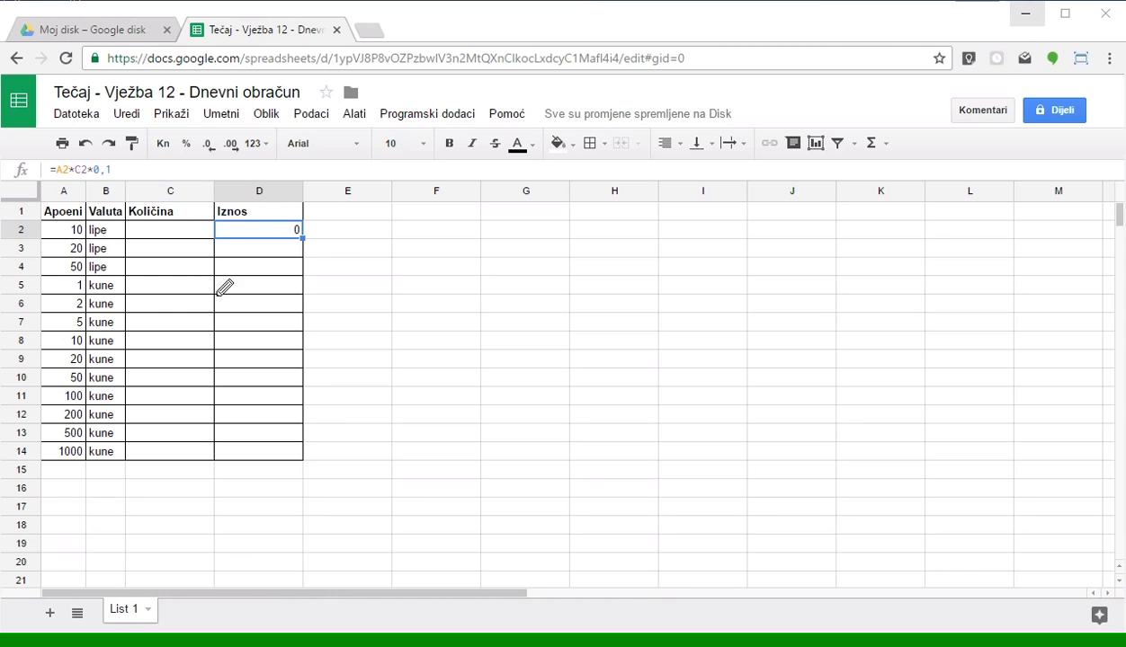
pyautogui.moveTo(232, 241)
pyautogui.mouseDown()
pyautogui.moveTo(198, 322)
pyautogui.moveTo(245, 240)
pyautogui.mouseUp()
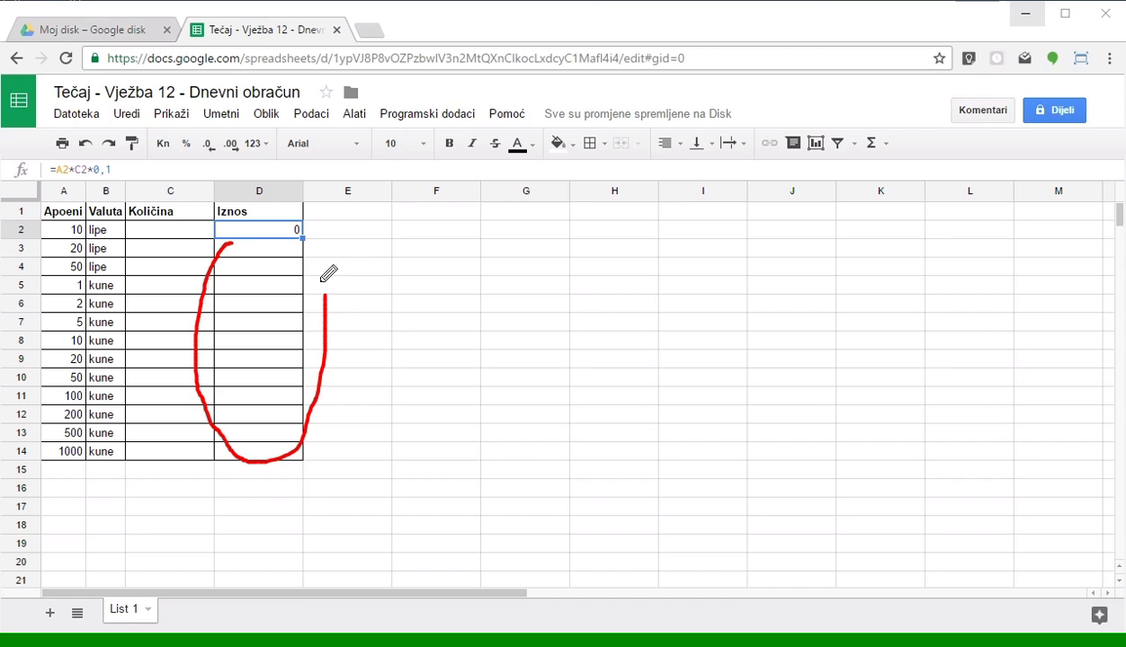
pyautogui.press('Escape')
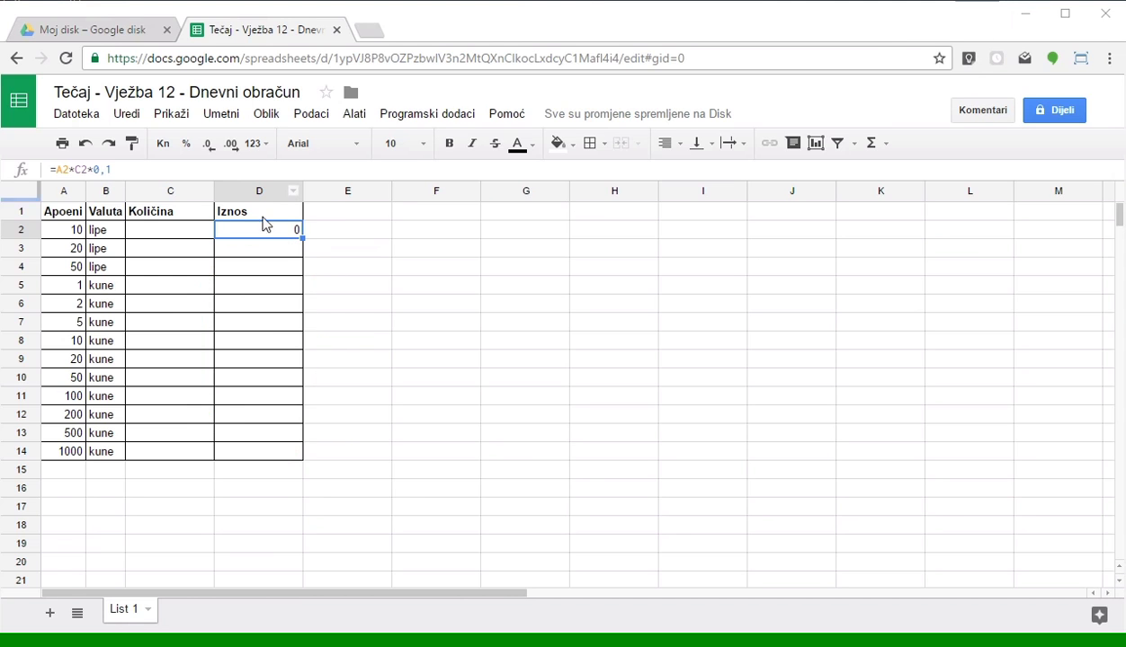
# - Copy D2's Iznos formula and paste it into D3:D14
pyautogui.click(127, 114)
pyautogui.click(148, 228)
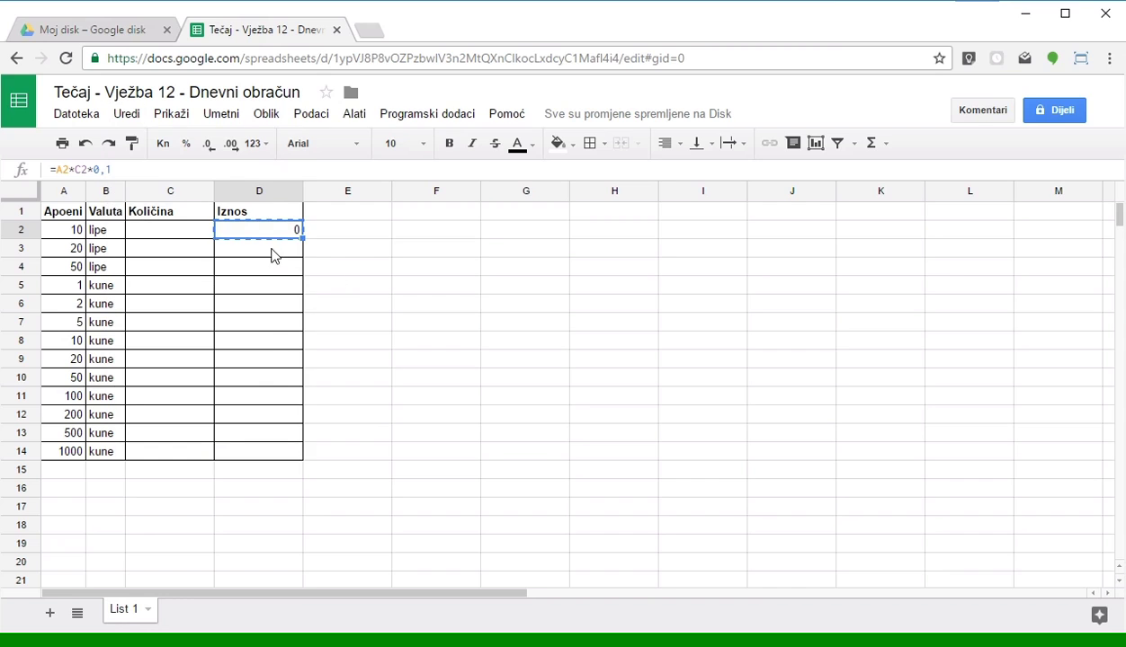
pyautogui.moveTo(269, 245); pyautogui.dragTo(256, 454)
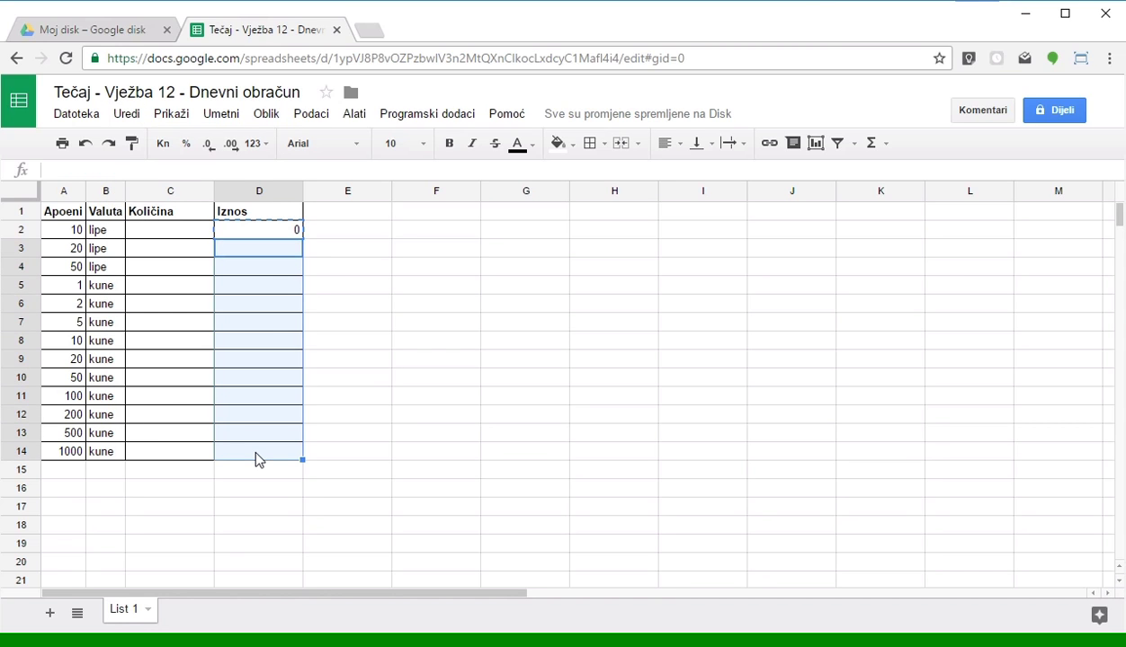
pyautogui.click(127, 115)
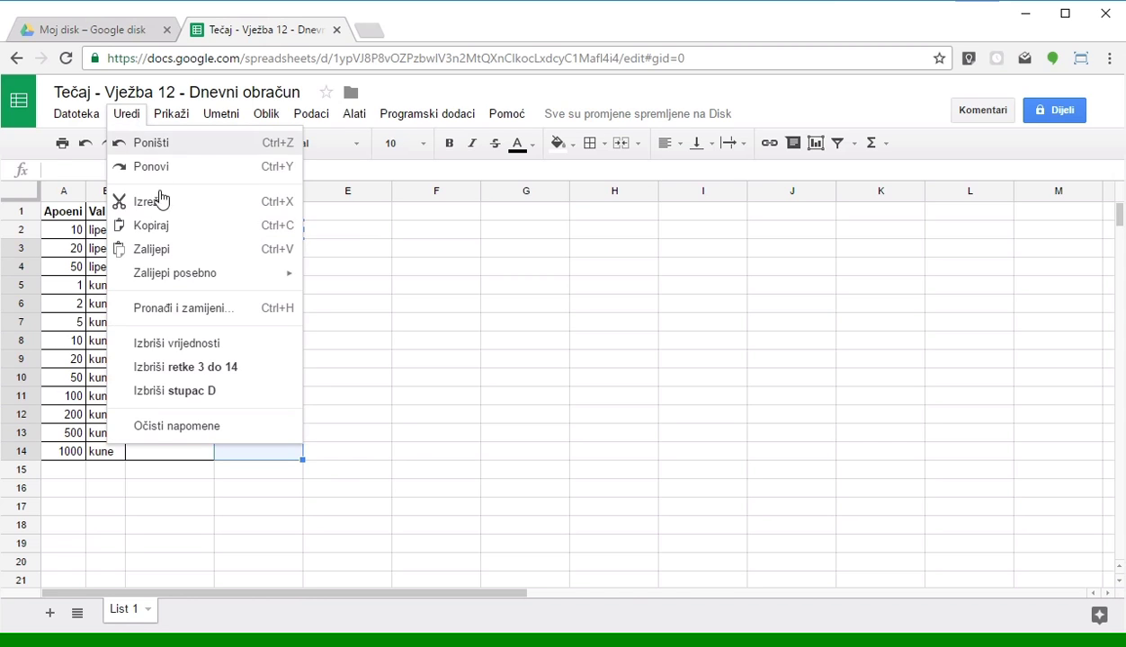
pyautogui.click(166, 250)
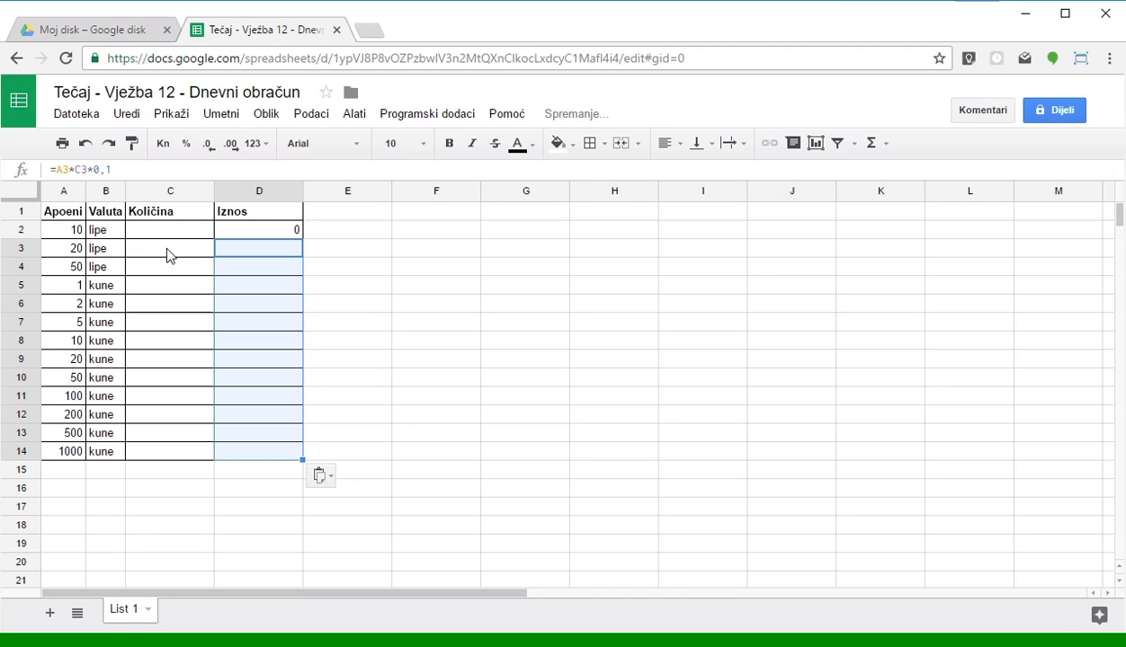
# - Check the pasted formulas in D3, D4 and D14, each showing 0
pyautogui.click(346, 267)
pyautogui.click(270, 229)
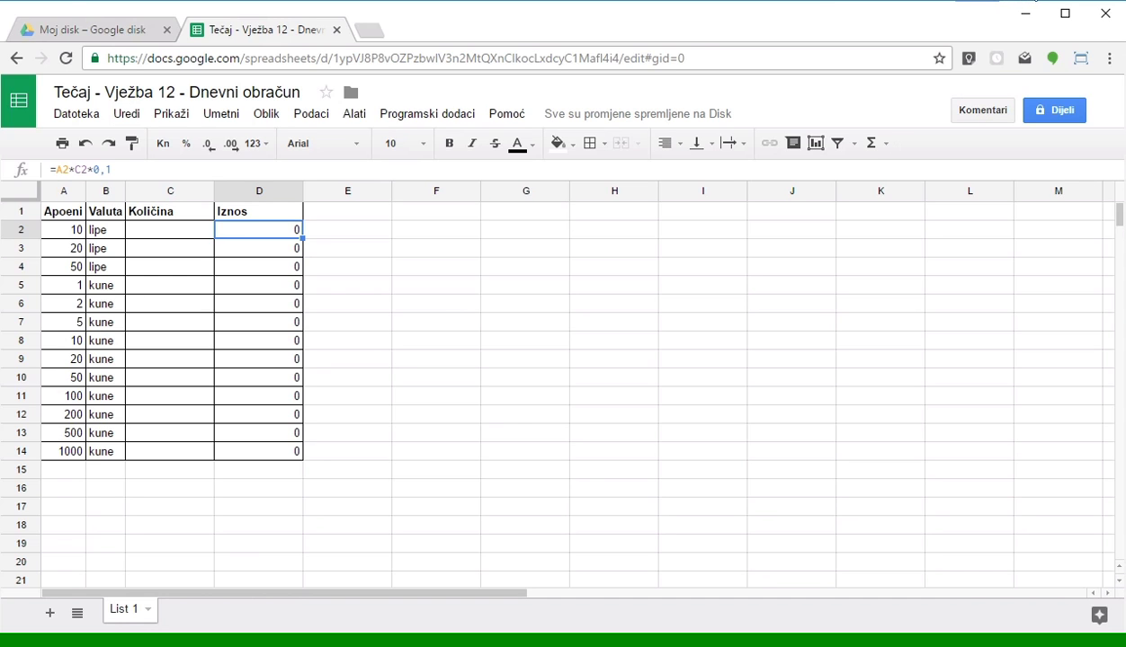
pyautogui.moveTo(79, 160)
pyautogui.mouseDown()
pyautogui.moveTo(52, 162)
pyautogui.moveTo(101, 160)
pyautogui.mouseUp()
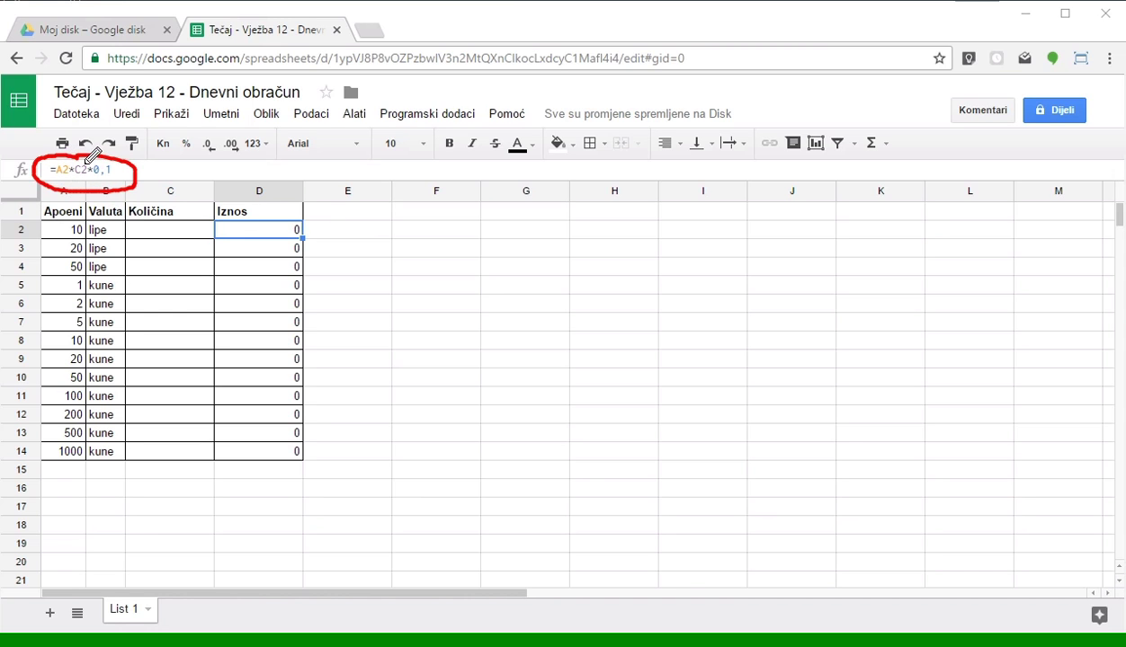
pyautogui.moveTo(85, 146); pyautogui.dragTo(61, 146)
pyautogui.click(322, 286)
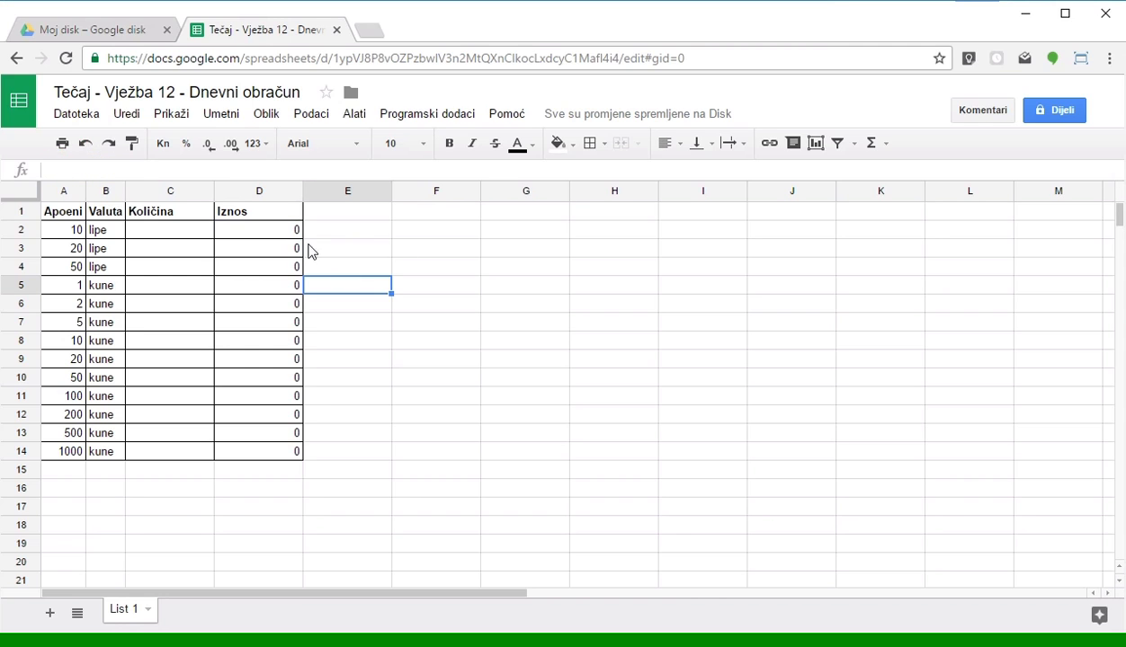
pyautogui.click(262, 250)
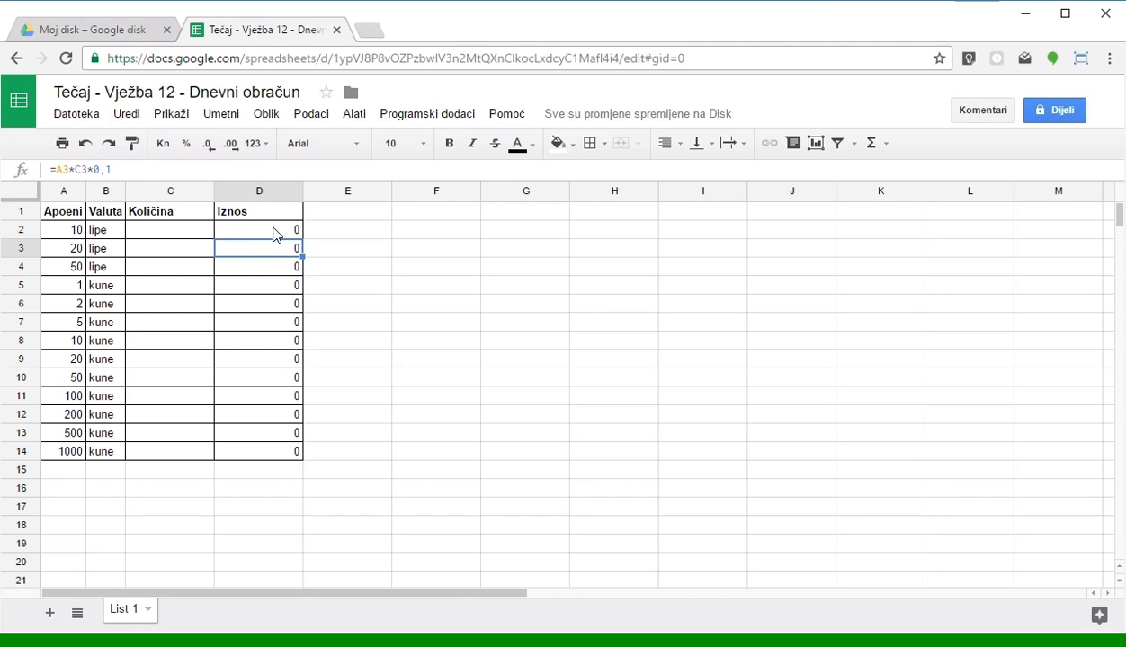
pyautogui.click(270, 230)
pyautogui.click(266, 249)
pyautogui.click(285, 266)
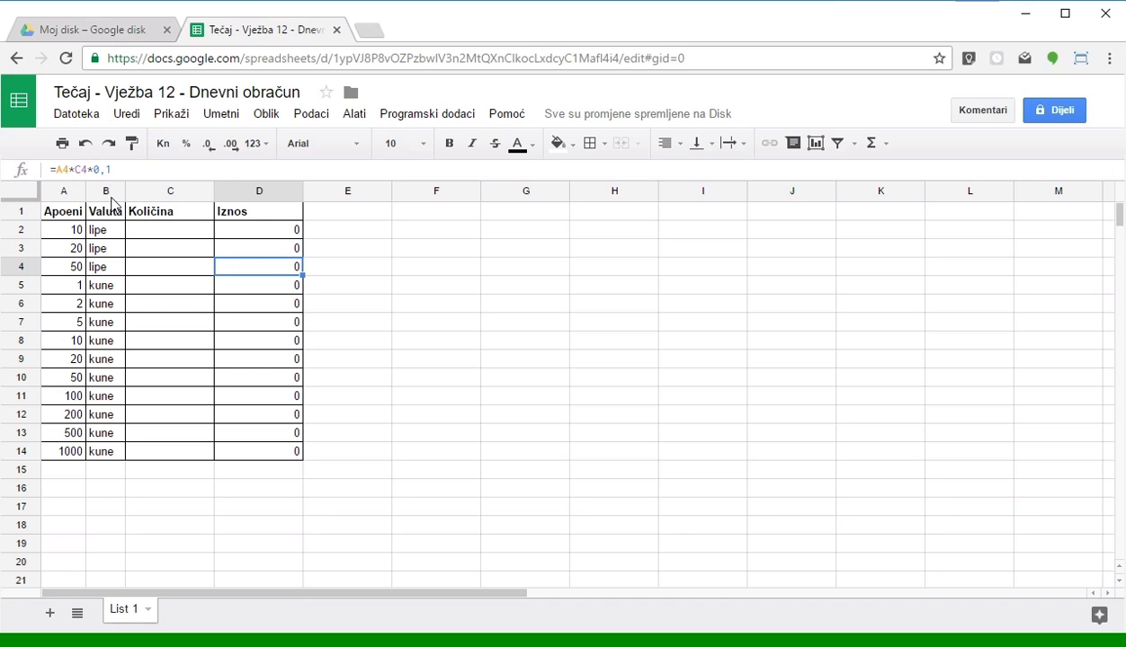
pyautogui.click(239, 290)
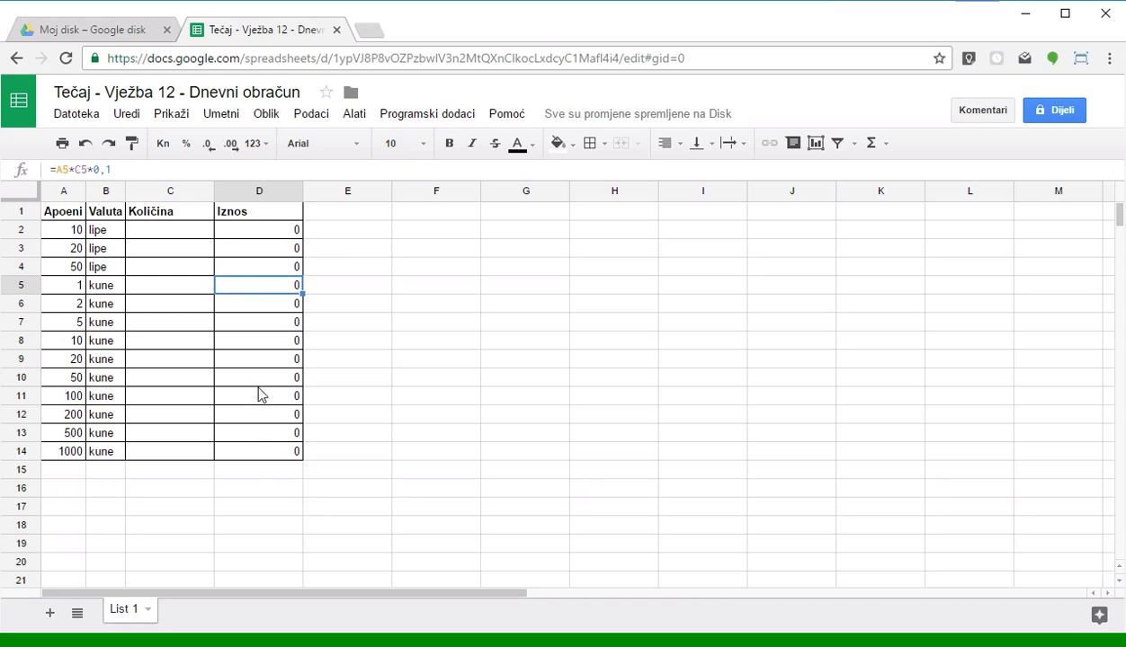
pyautogui.click(255, 454)
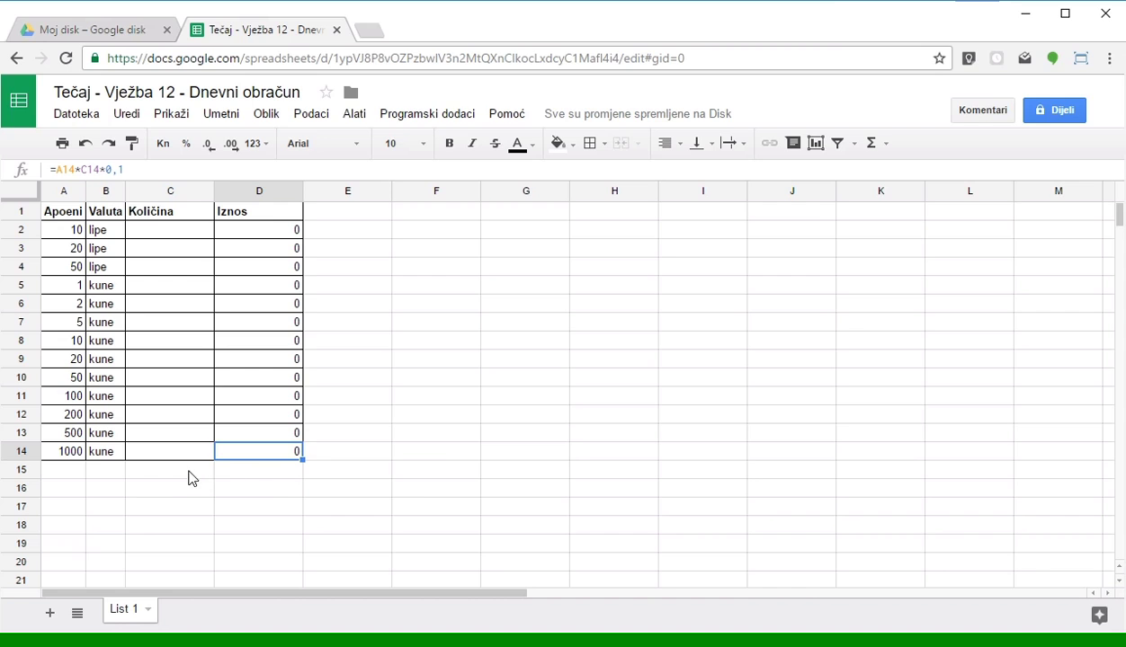
pyautogui.click(243, 474)
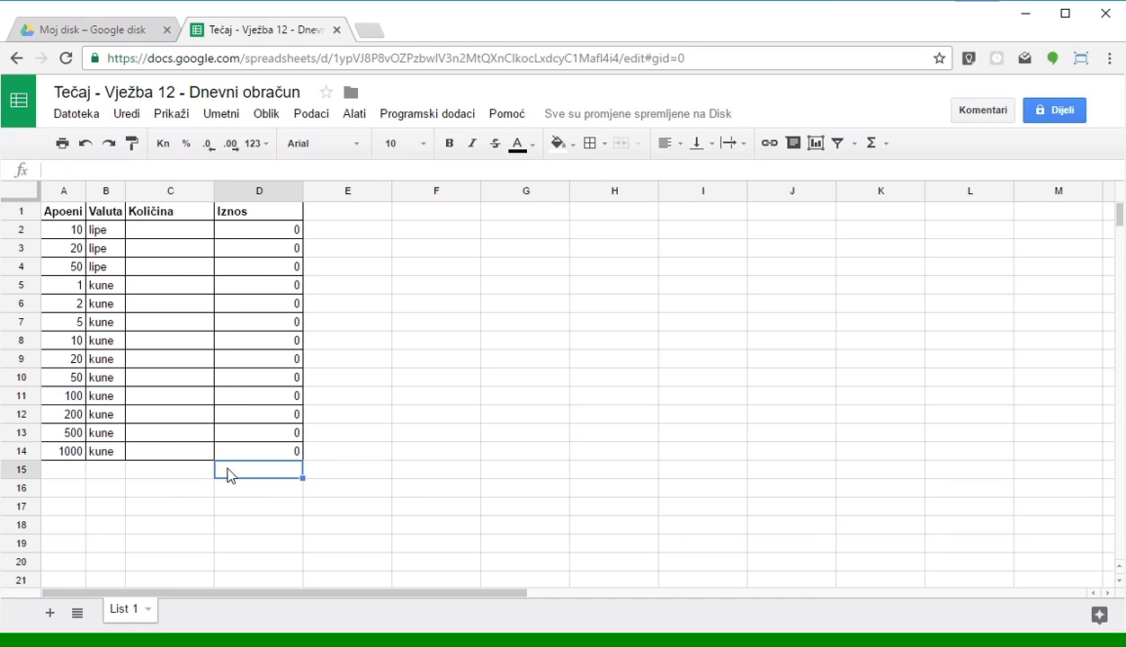
# - Label C15 'UKUPNO' in bold
pyautogui.click(170, 474)
pyautogui.write('UPNO')
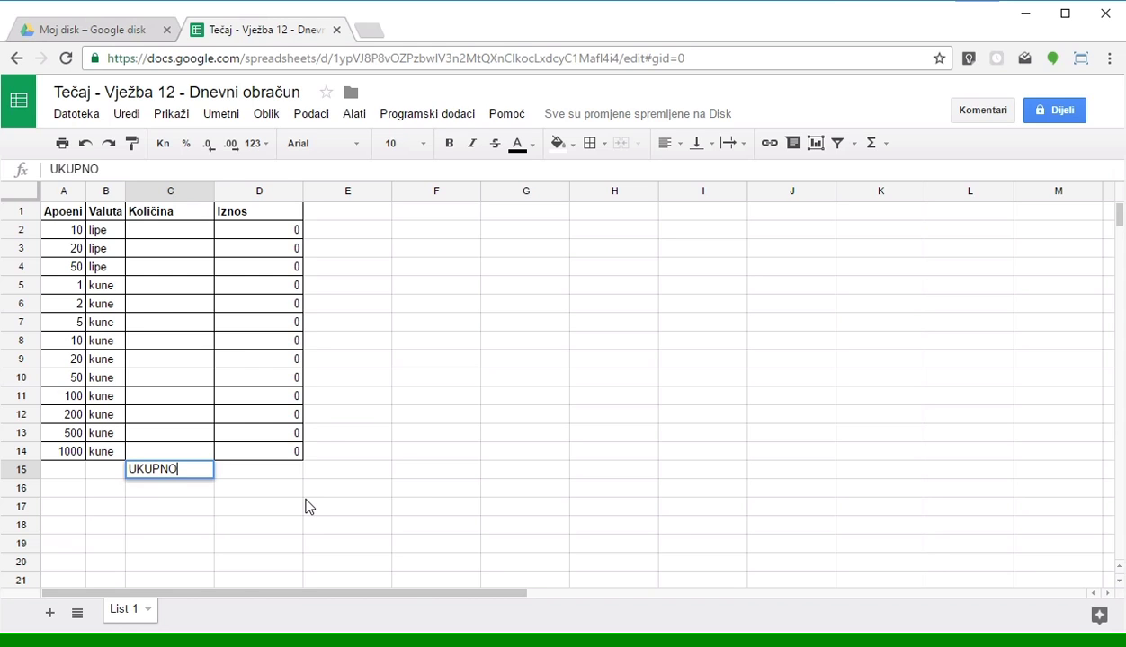
pyautogui.press('Return')
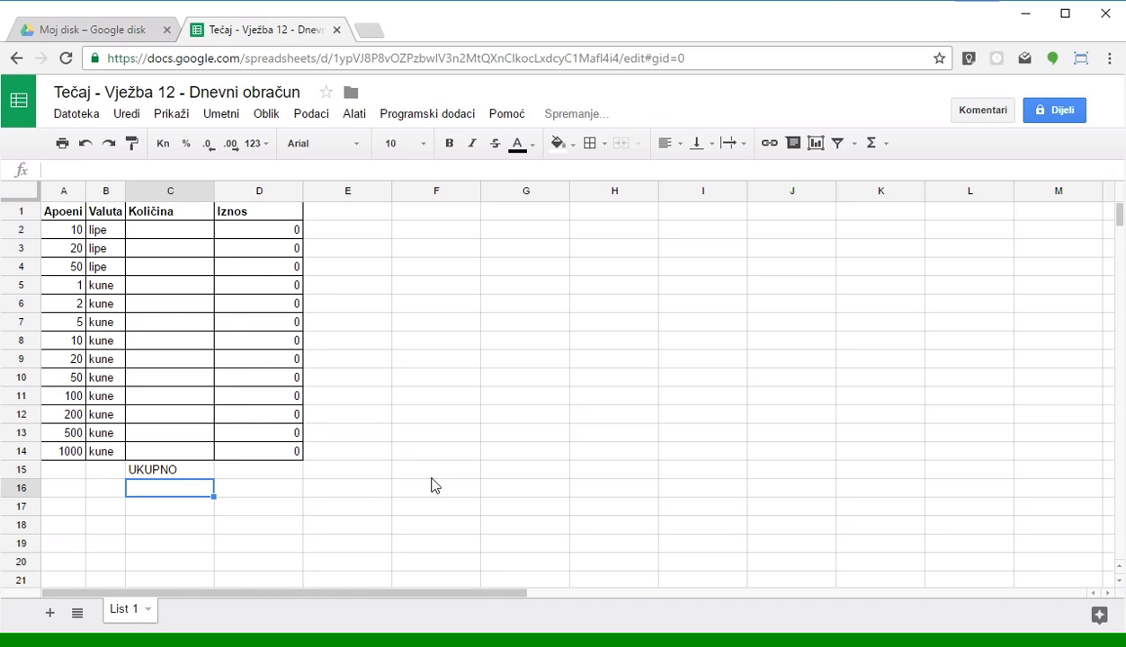
pyautogui.click(179, 461)
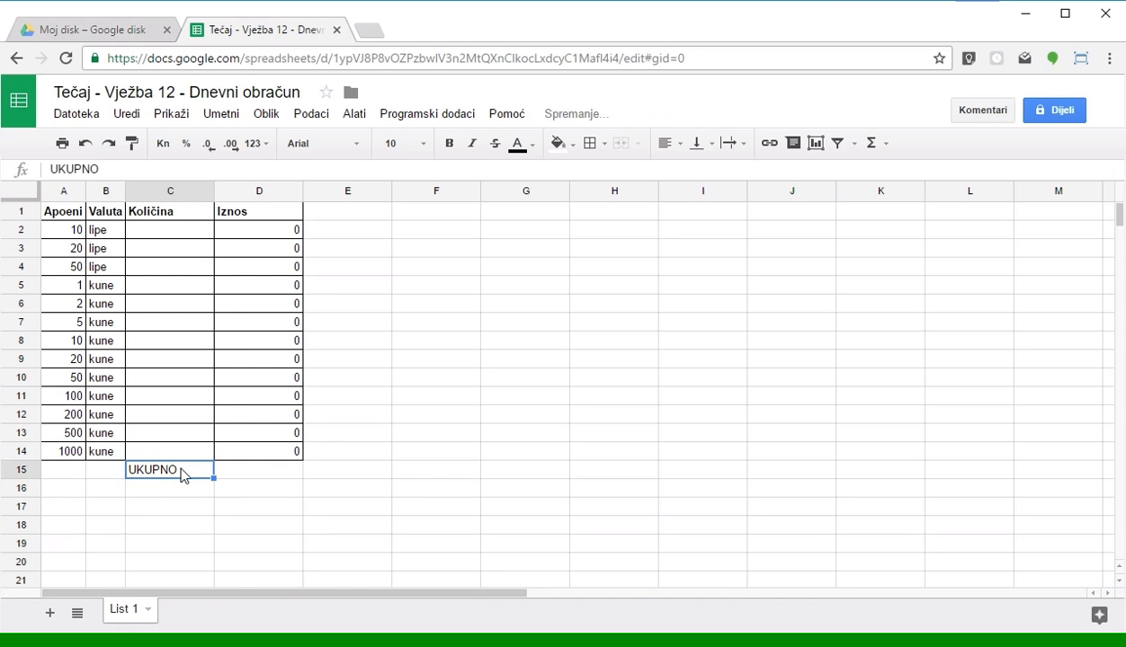
pyautogui.click(447, 145)
# - Enter =SUM(D2:D14) in D15 to total the Iznos amounts
pyautogui.click(256, 477)
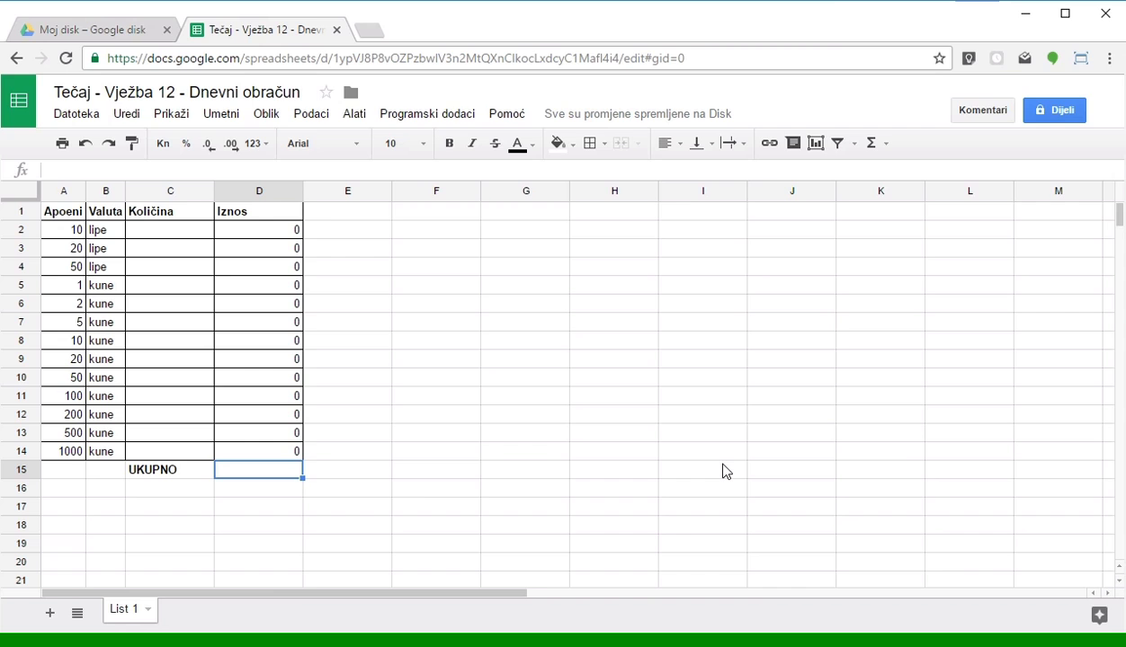
pyautogui.write('=')
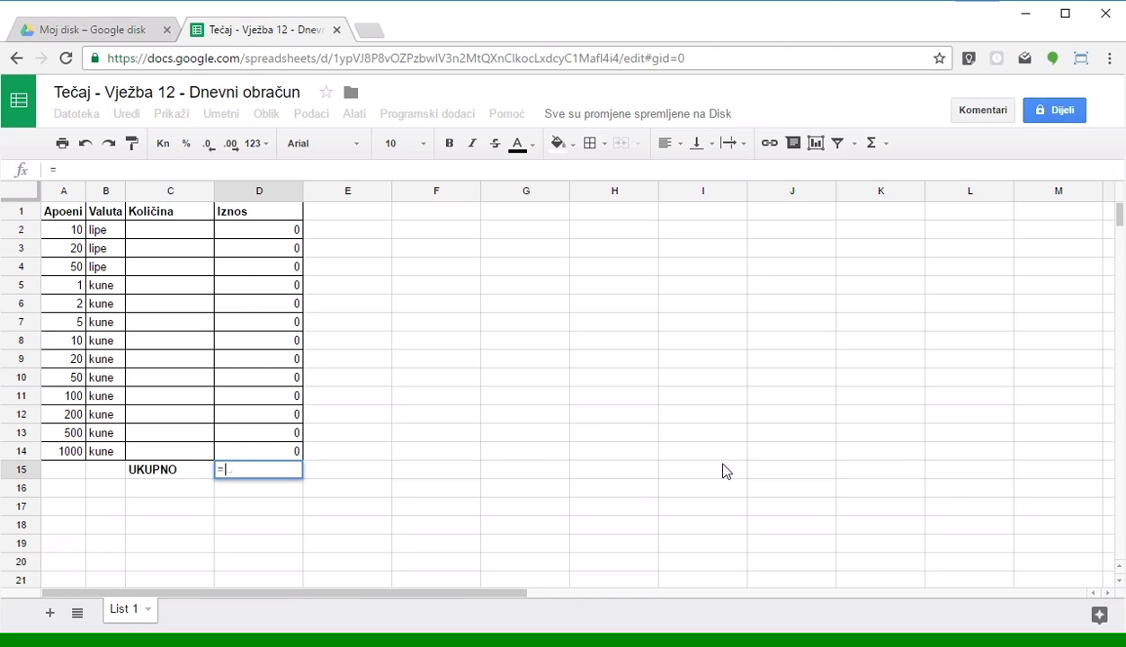
pyautogui.write('SUM(')
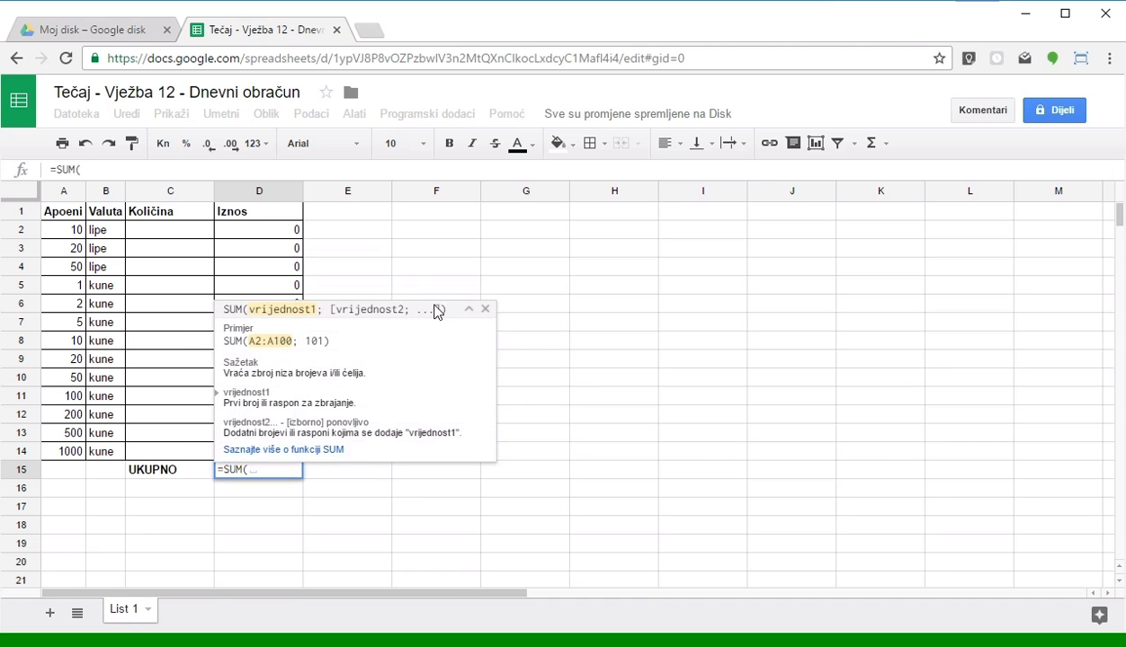
pyautogui.moveTo(276, 234); pyautogui.dragTo(270, 457)
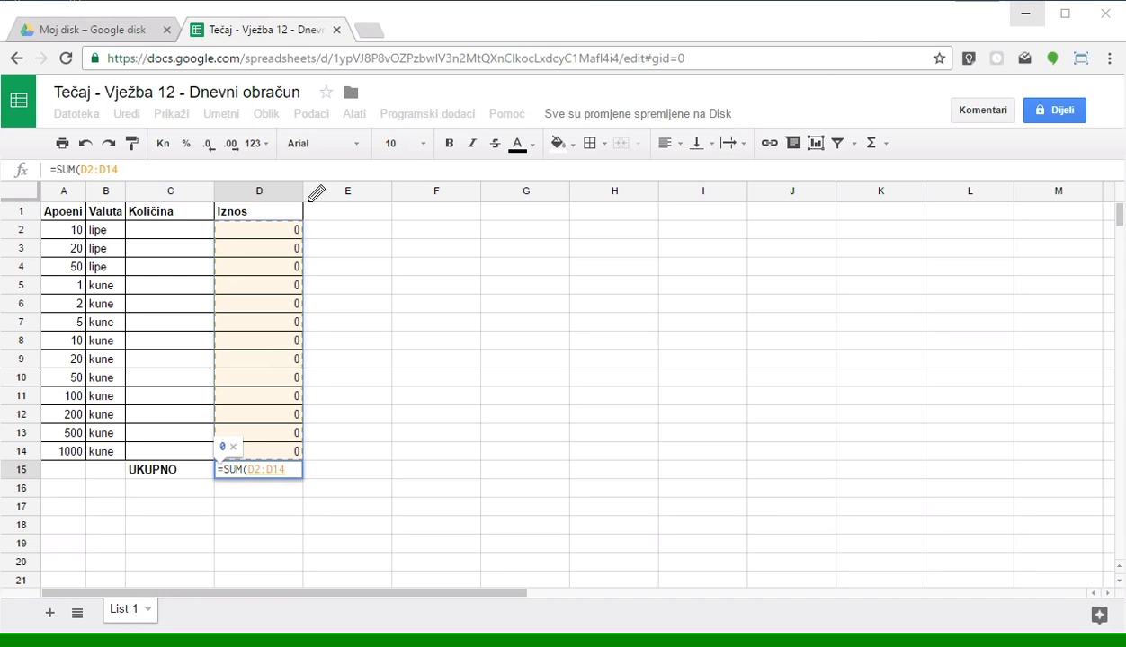
pyautogui.moveTo(266, 221); pyautogui.dragTo(292, 218)
pyautogui.moveTo(268, 440); pyautogui.dragTo(297, 442)
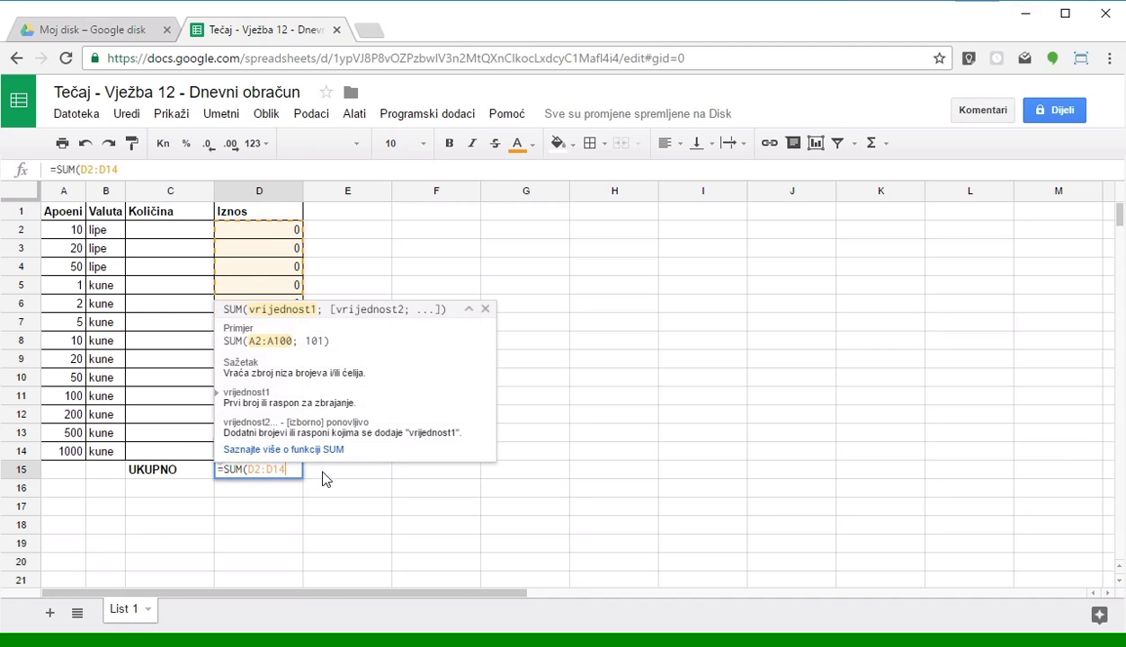
pyautogui.write(')')
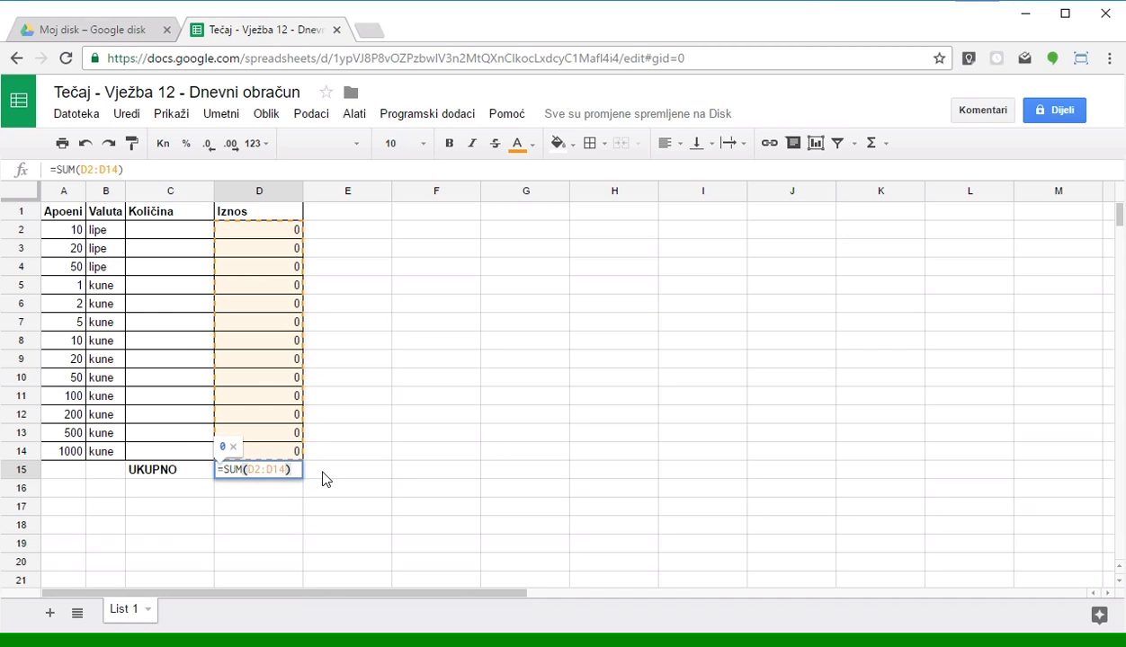
pyautogui.press('Return')
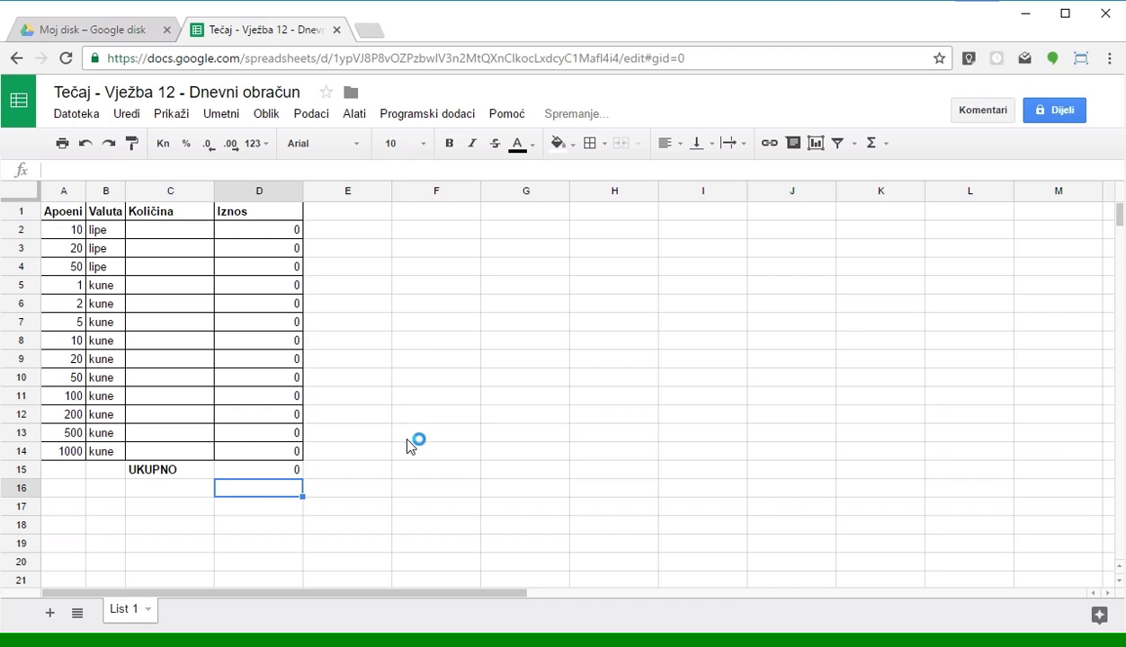
# - Apply all borders to the UKUPNO row C15:D15
pyautogui.click(255, 475)
pyautogui.click(432, 395)
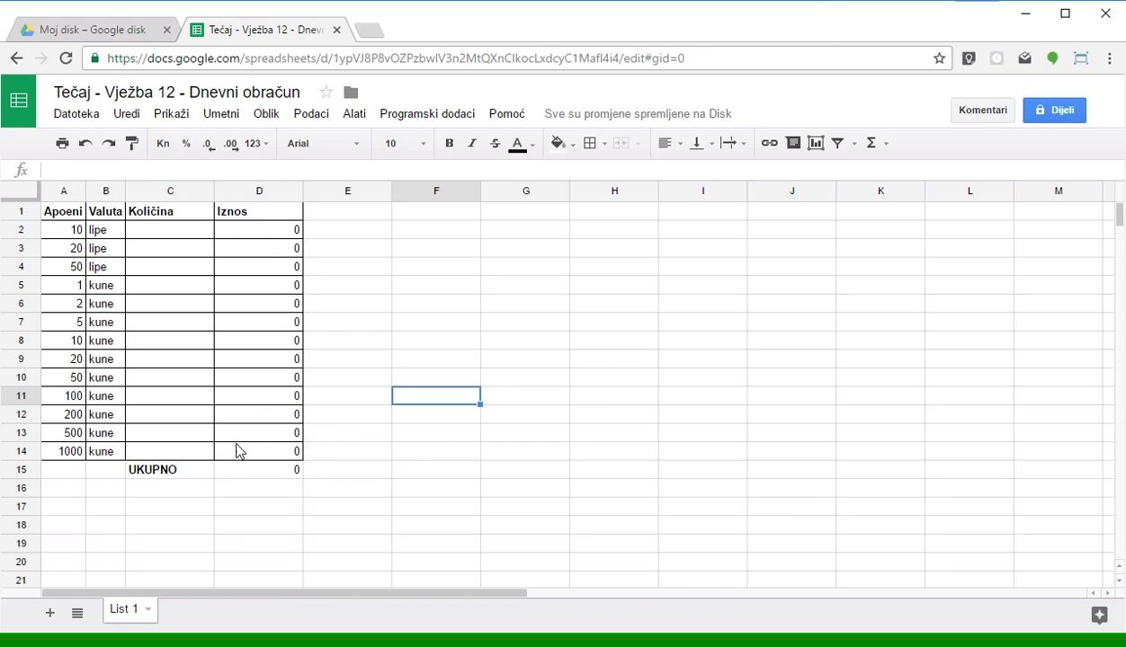
pyautogui.click(178, 475)
pyautogui.moveTo(178, 474); pyautogui.dragTo(256, 471)
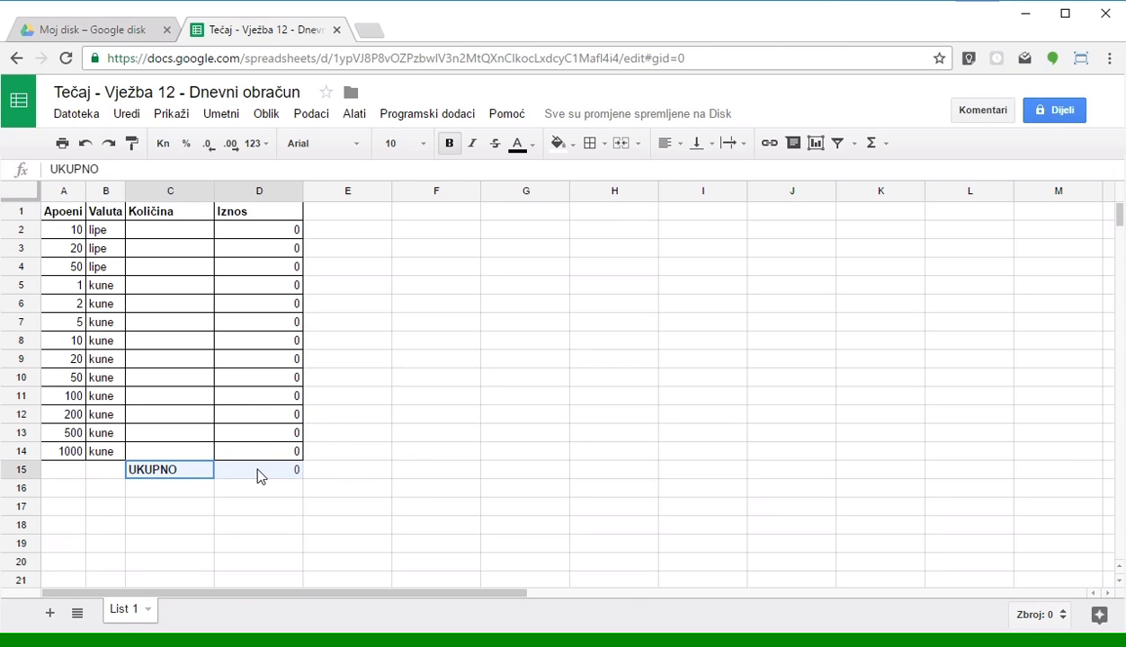
pyautogui.click(590, 144)
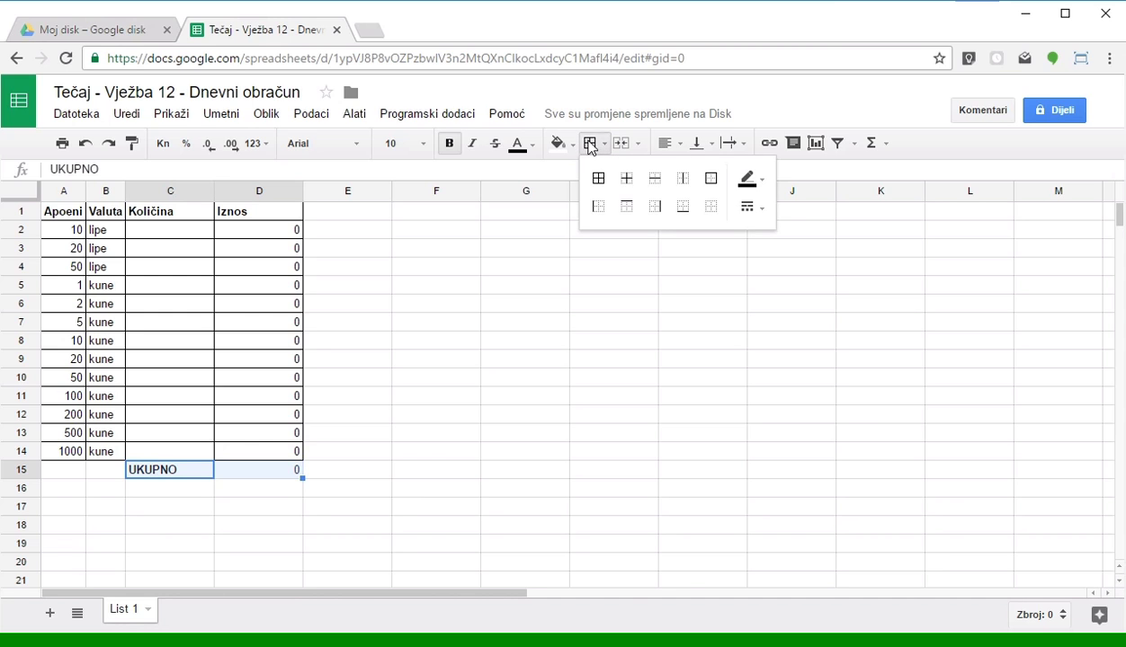
pyautogui.click(598, 178)
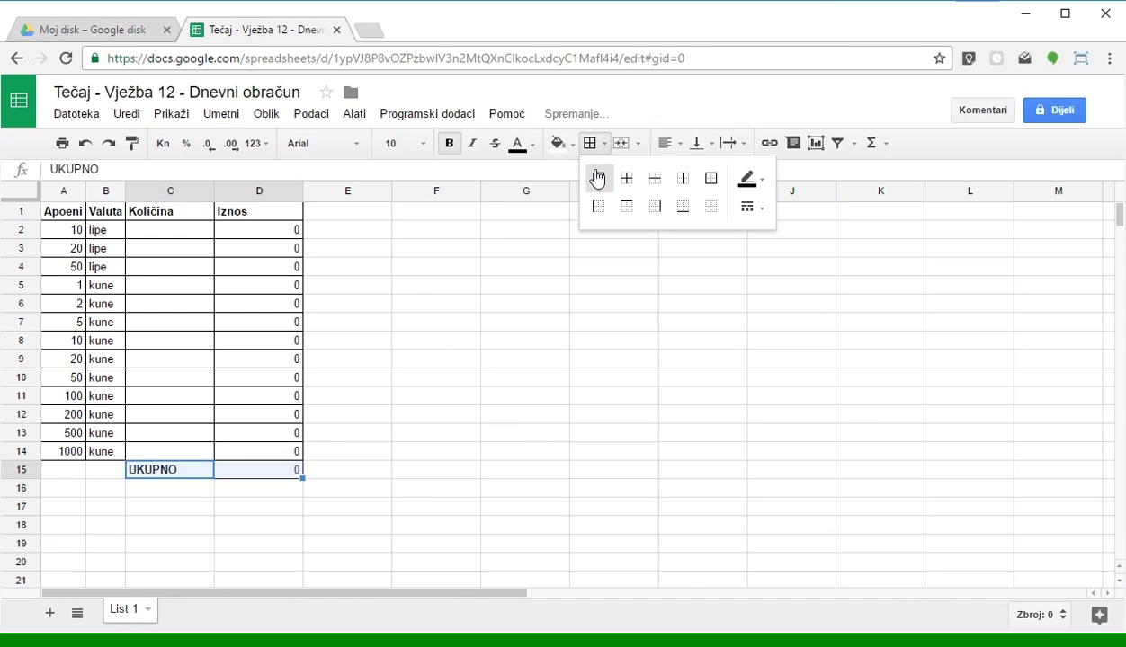
pyautogui.click(446, 345)
# - Right-align the UKUPNO label in C15
pyautogui.click(196, 466)
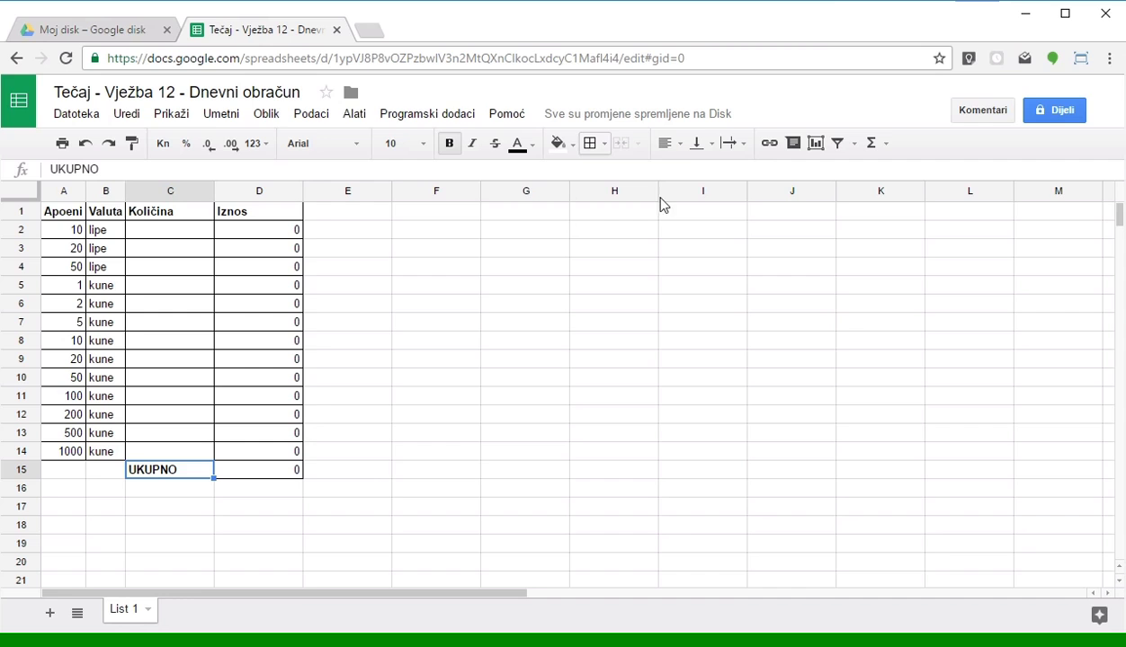
pyautogui.click(666, 143)
pyautogui.click(712, 173)
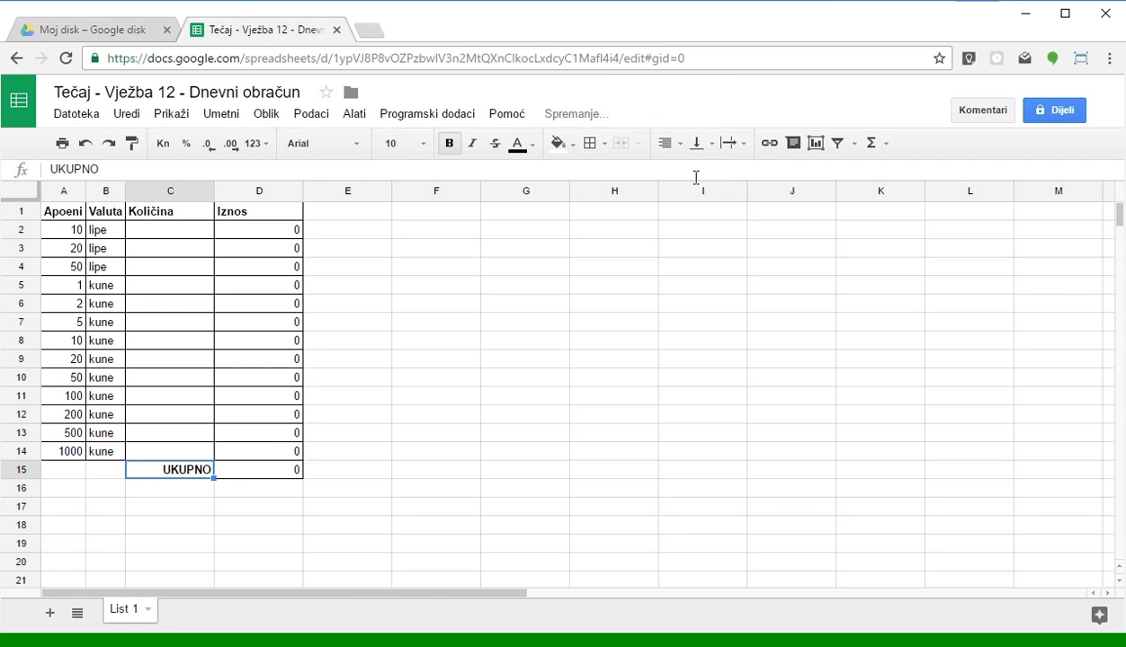
pyautogui.click(460, 320)
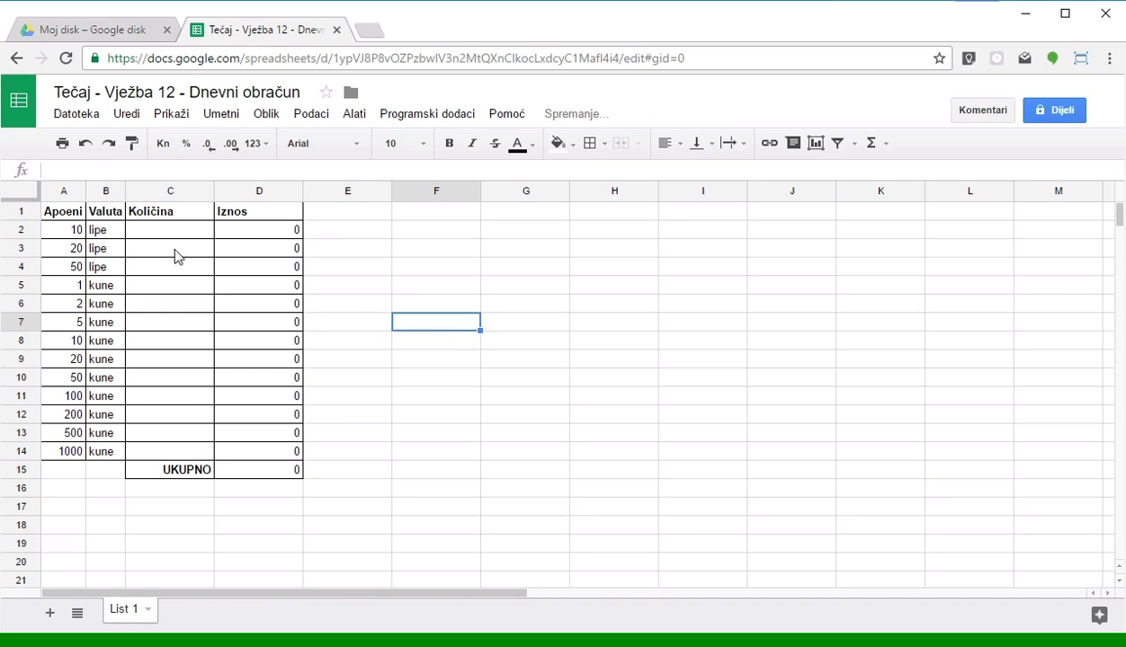
# - Shade the Iznos amounts D2:D14 light green
pyautogui.moveTo(260, 230); pyautogui.dragTo(243, 439)
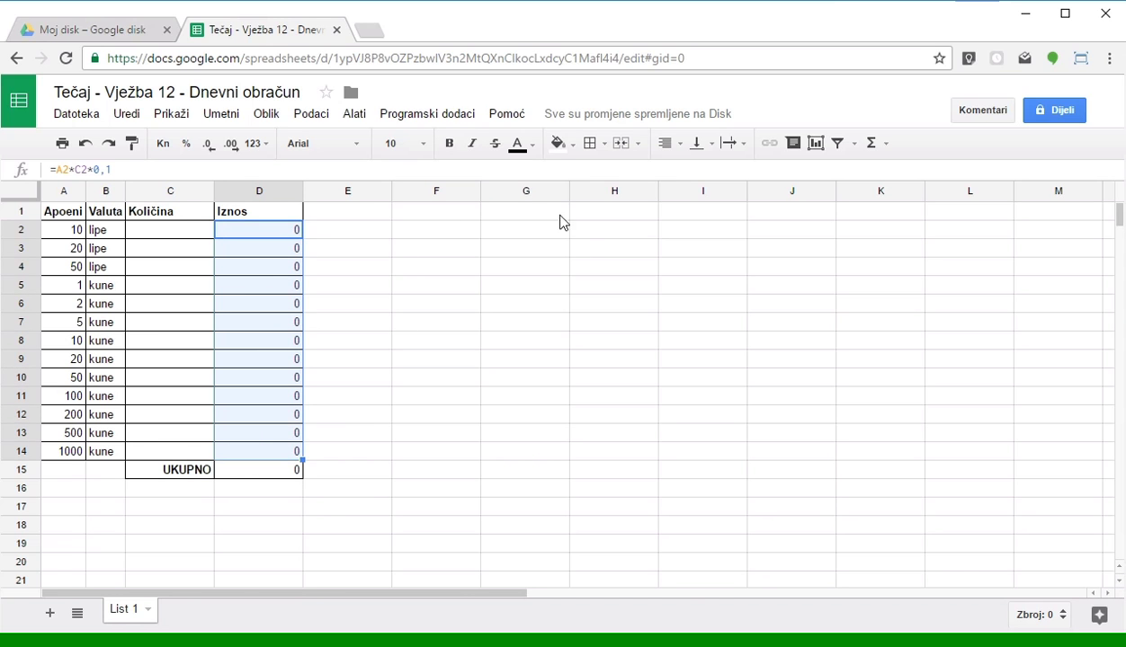
pyautogui.click(557, 144)
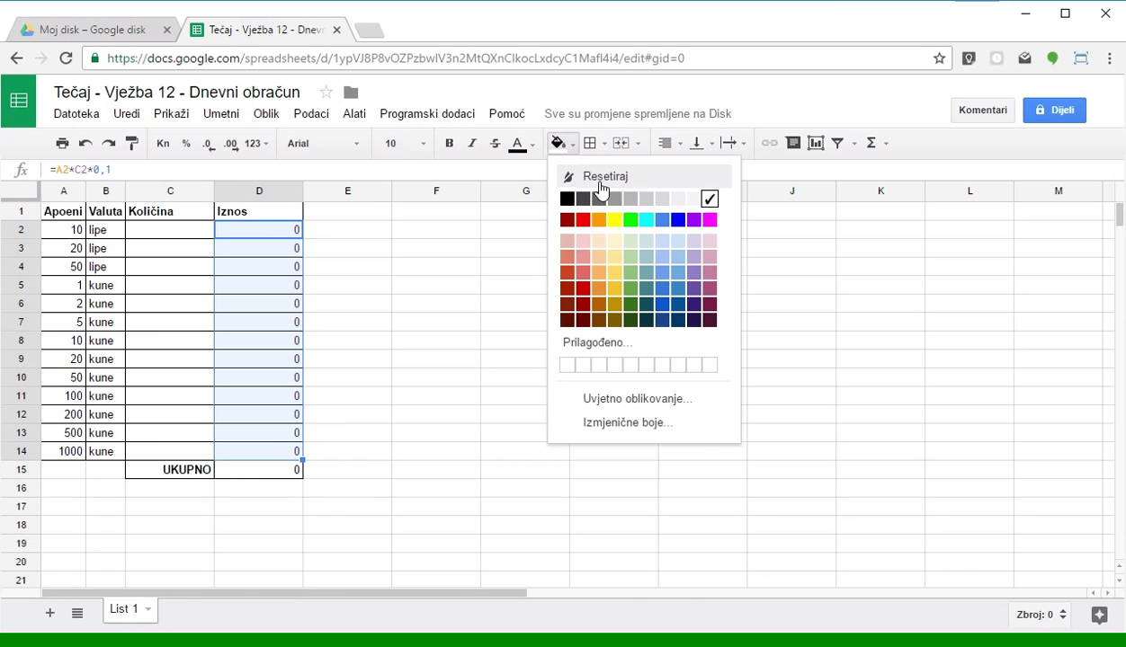
pyautogui.click(629, 243)
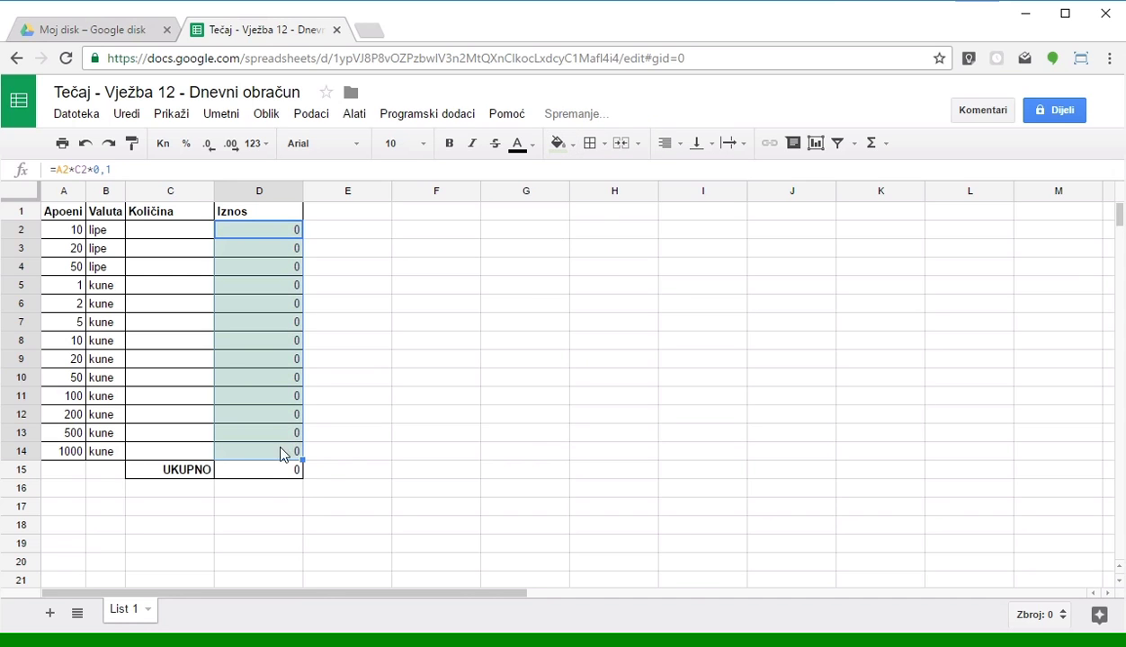
# - Give the UKUPNO total D15 a darker green fill
pyautogui.click(276, 480)
pyautogui.click(559, 144)
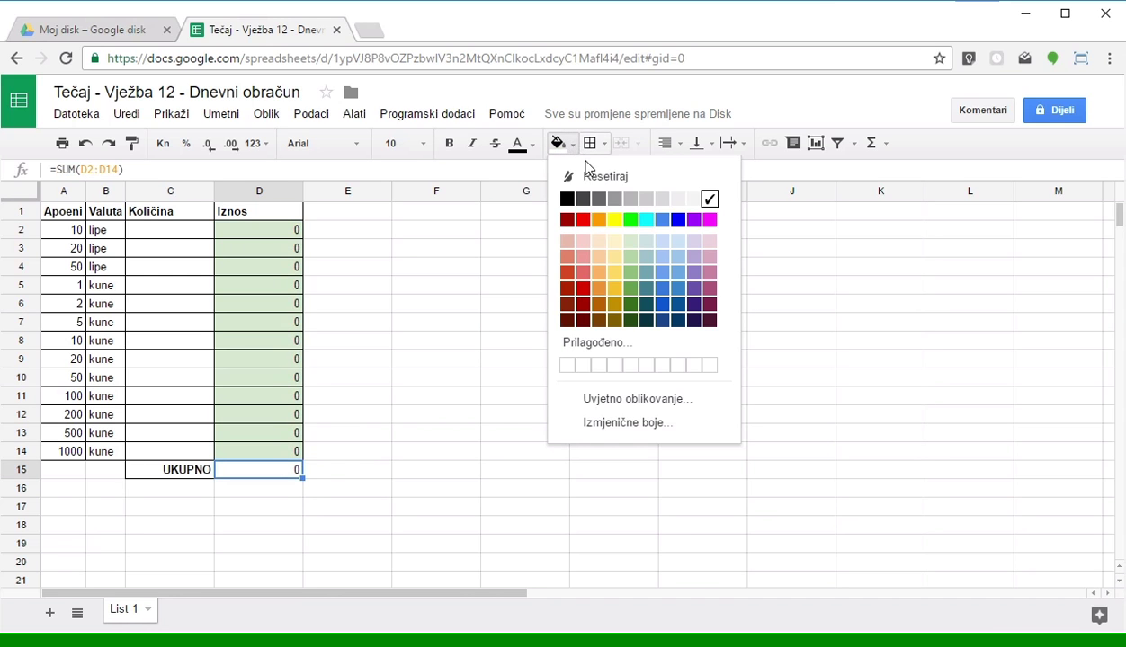
pyautogui.click(627, 258)
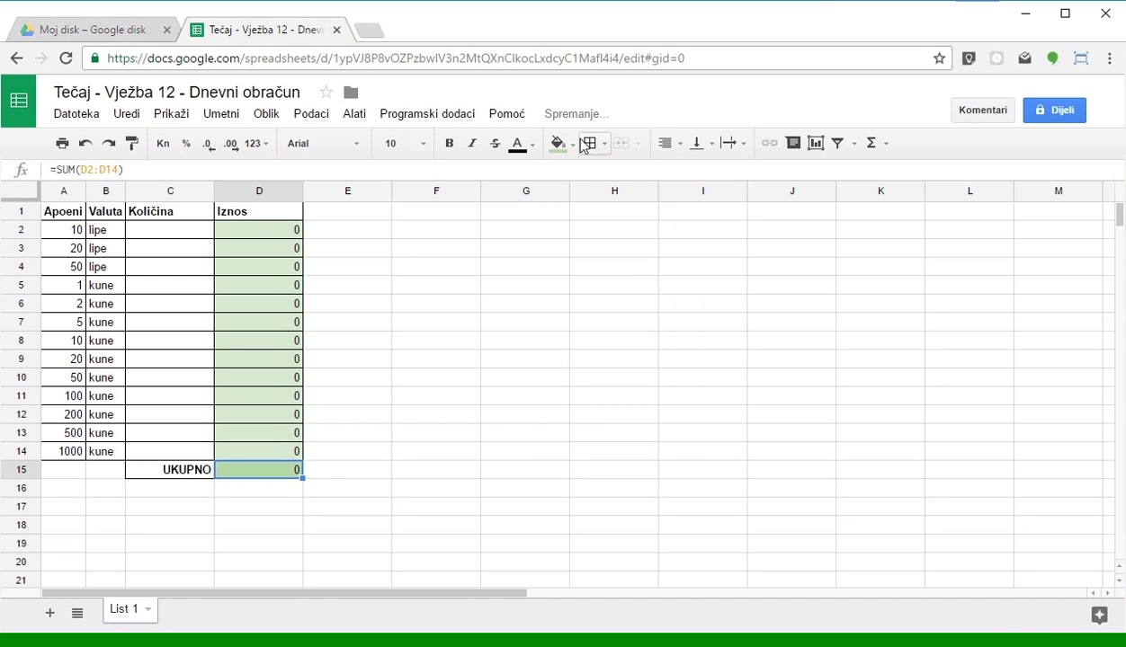
pyautogui.click(559, 144)
pyautogui.click(630, 286)
pyautogui.click(441, 347)
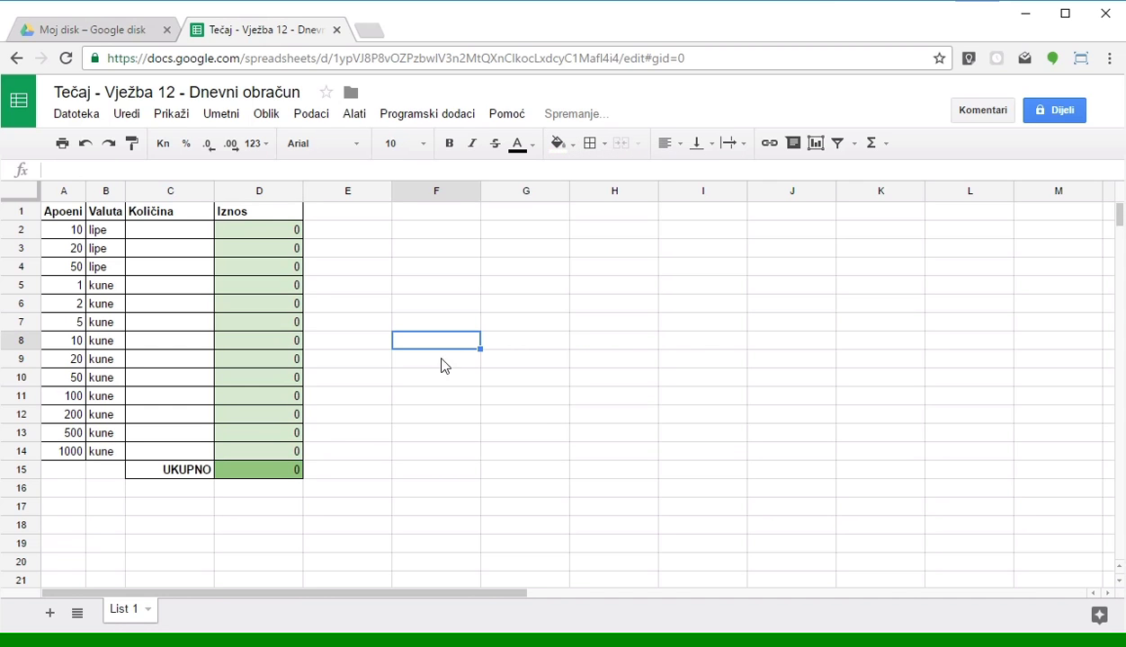
# - Reapply light green to D2:D14 and recheck the D2 formula
pyautogui.moveTo(286, 232); pyautogui.dragTo(274, 452)
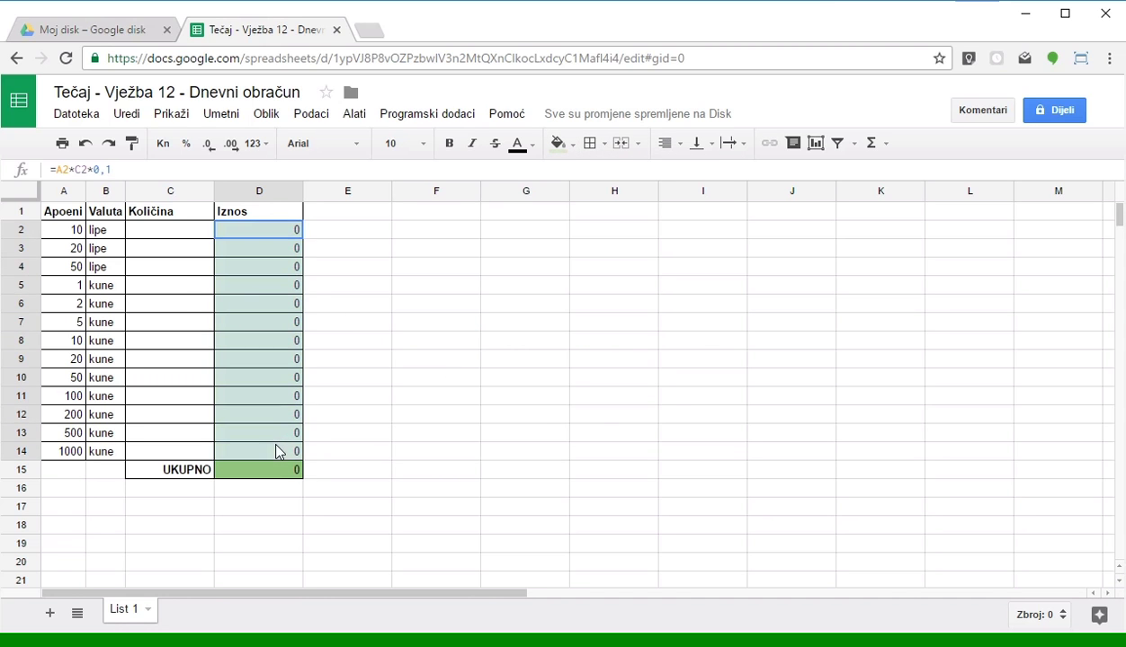
pyautogui.click(560, 144)
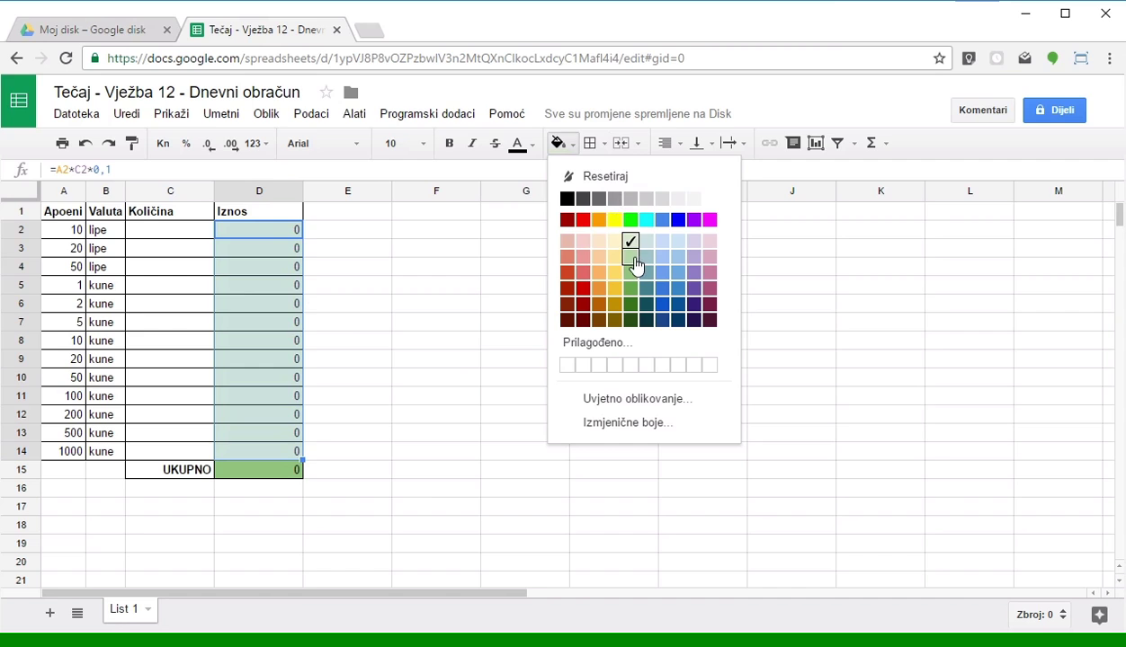
pyautogui.click(631, 256)
pyautogui.click(367, 245)
pyautogui.click(269, 230)
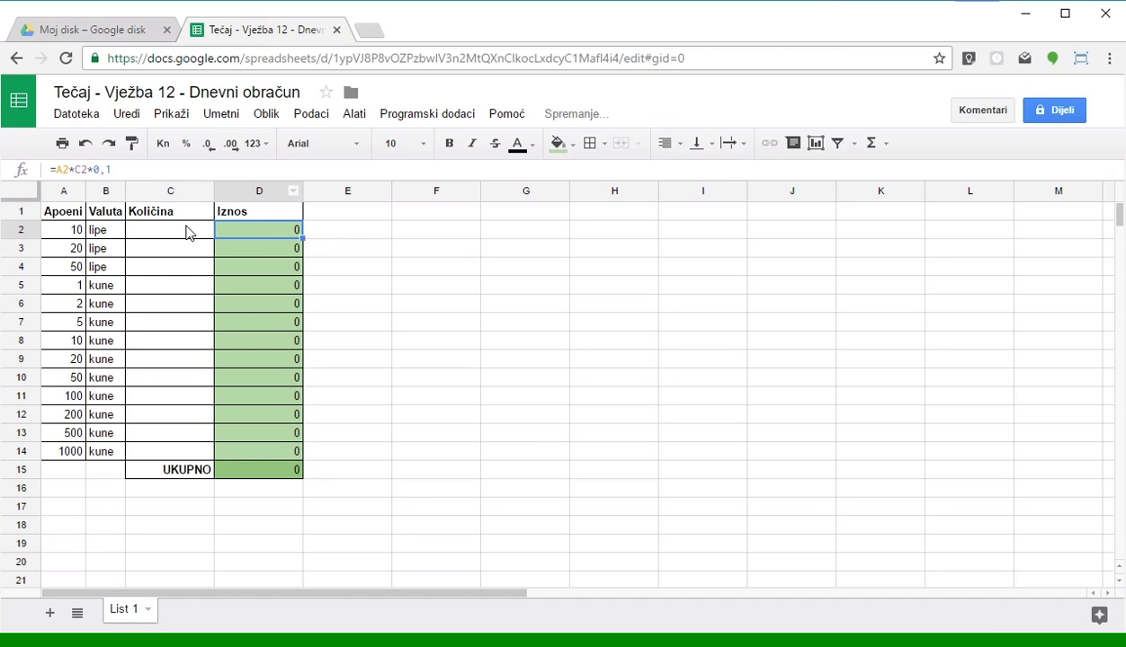
pyautogui.click(189, 228)
pyautogui.click(292, 233)
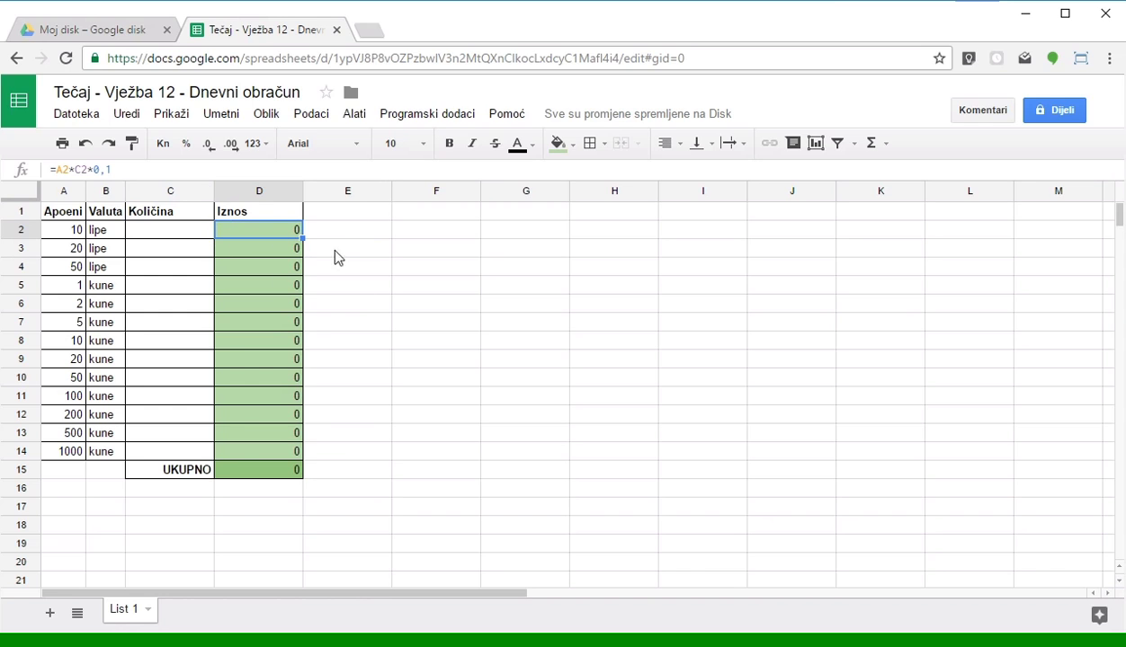
pyautogui.click(166, 237)
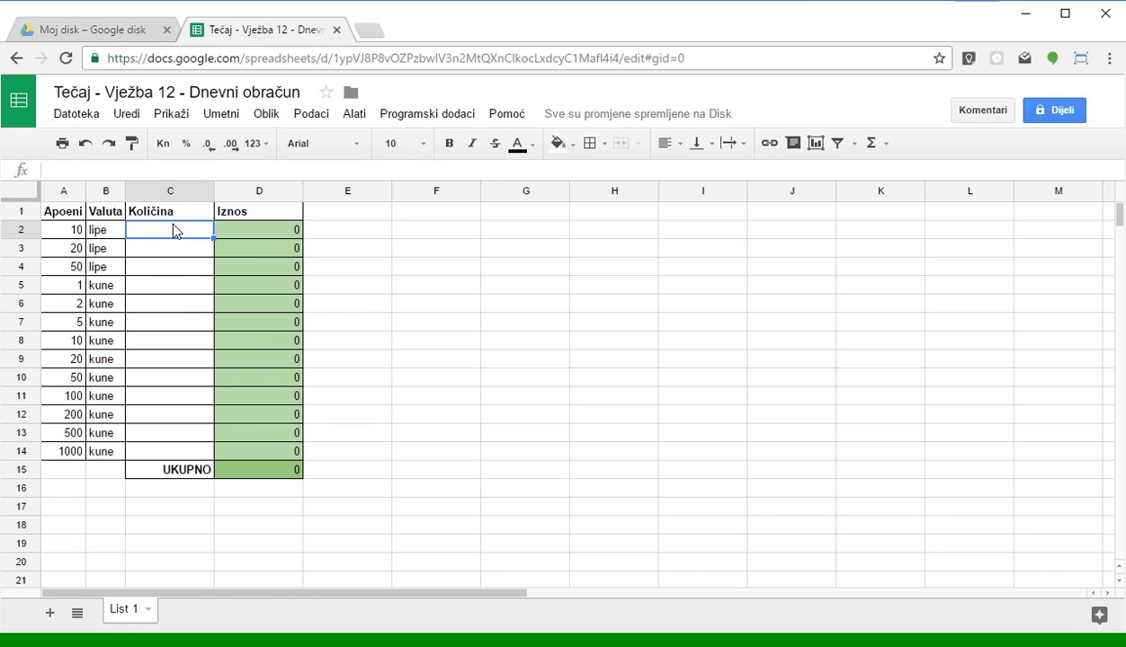
pyautogui.click(245, 216)
pyautogui.click(254, 229)
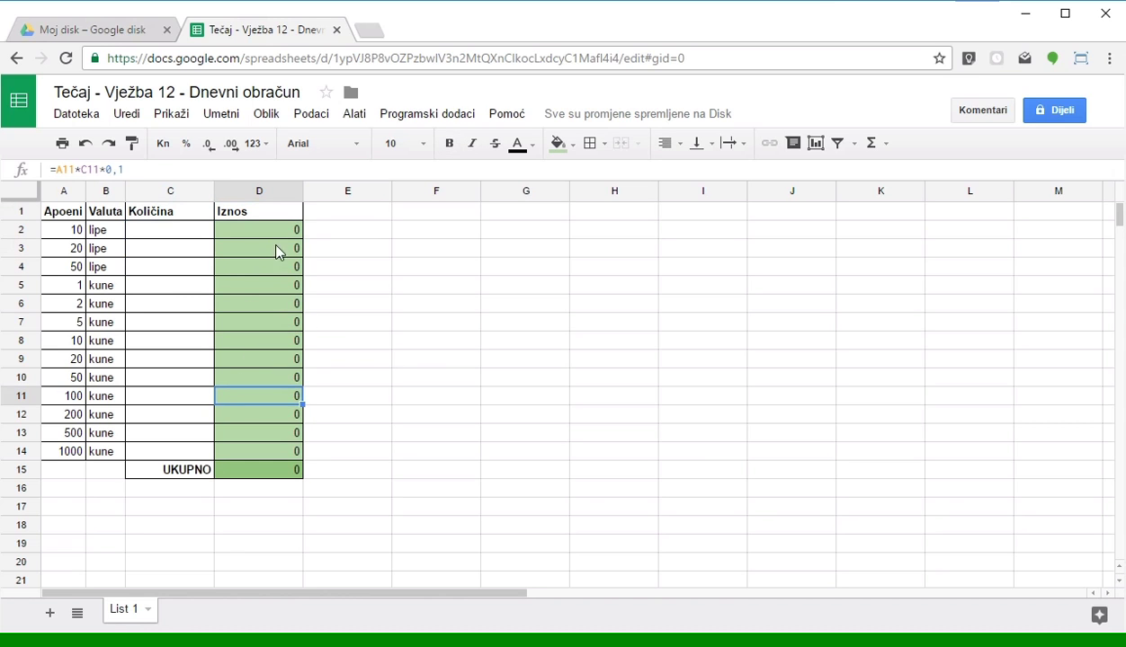
pyautogui.click(275, 299)
pyautogui.click(282, 252)
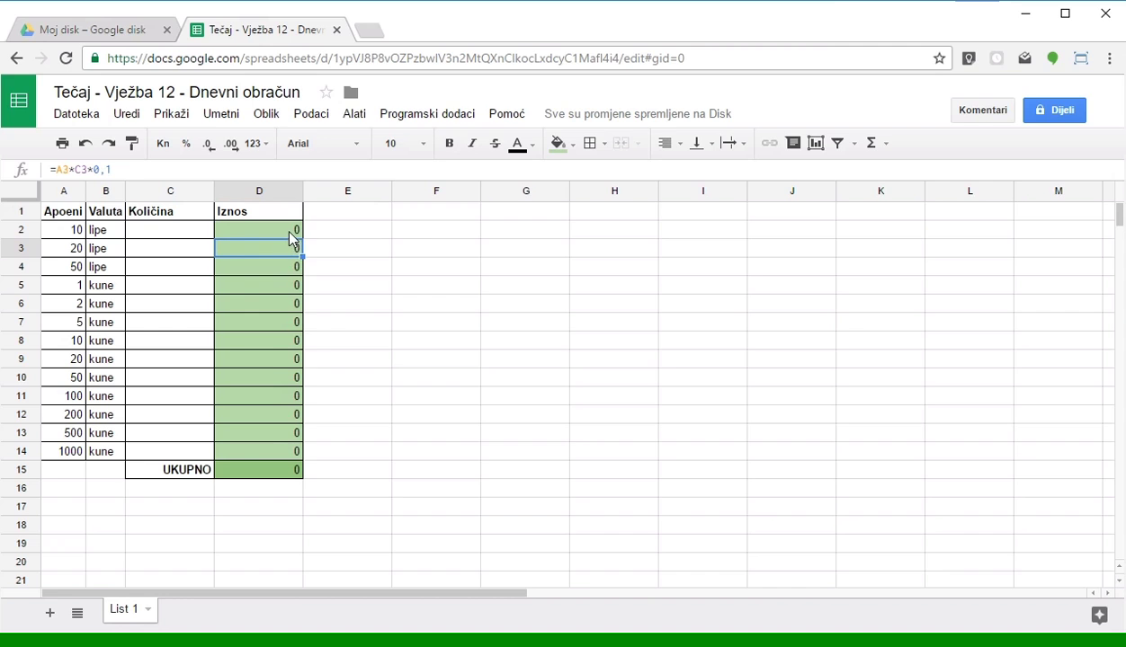
pyautogui.click(290, 232)
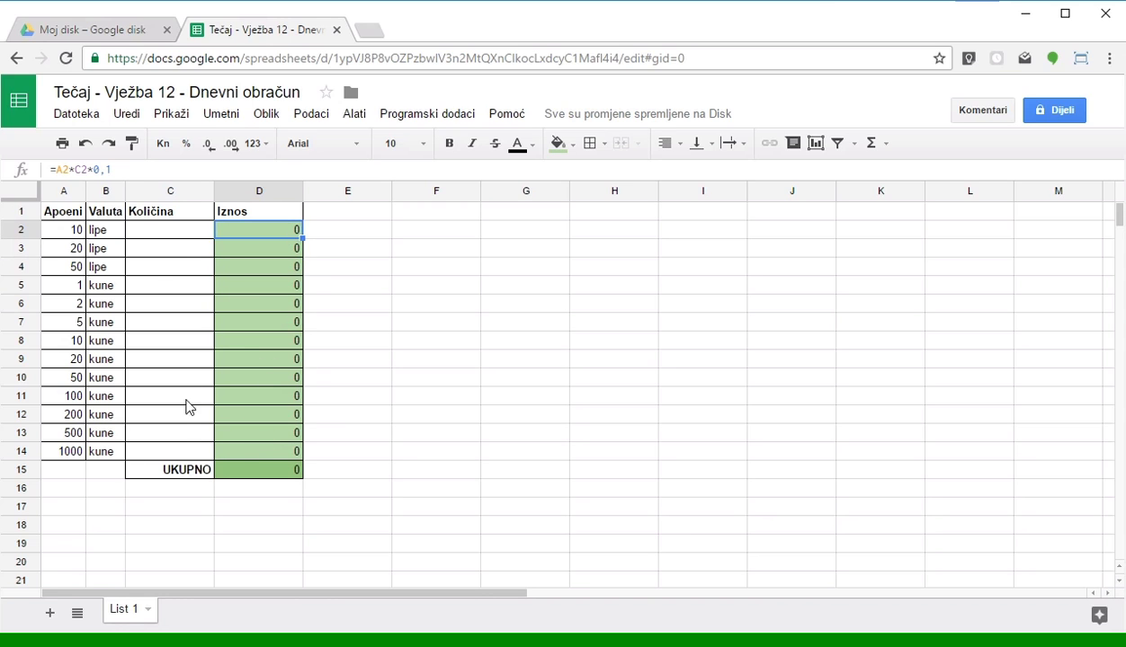
pyautogui.click(177, 236)
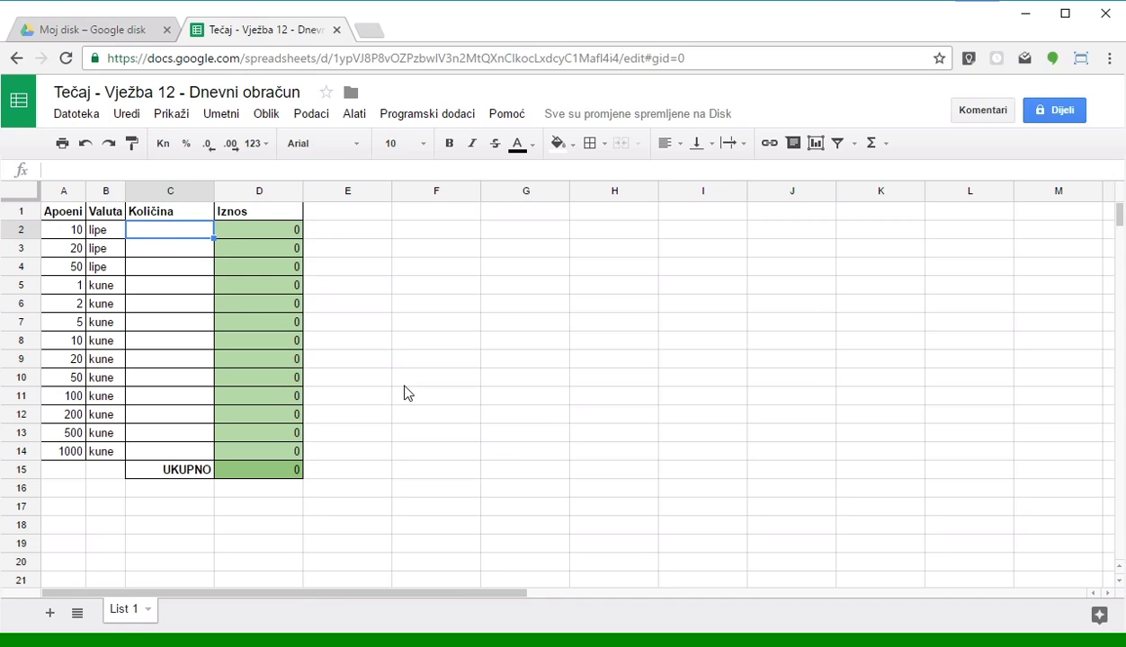
pyautogui.write('1000')
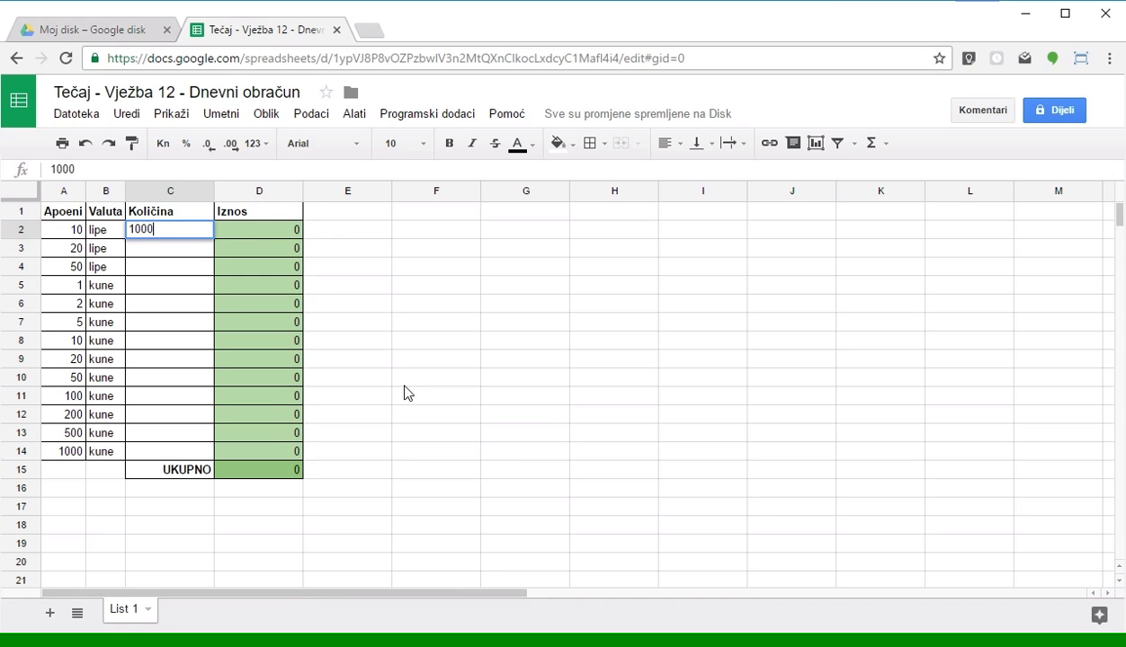
pyautogui.press('Return')
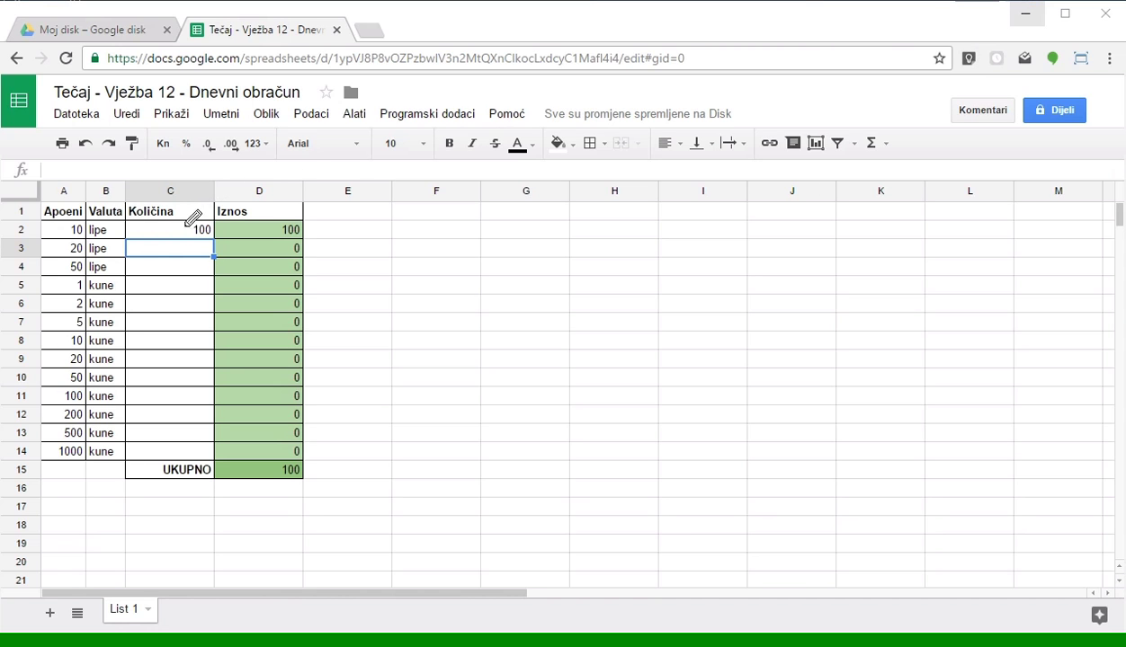
pyautogui.moveTo(214, 221); pyautogui.dragTo(214, 235)
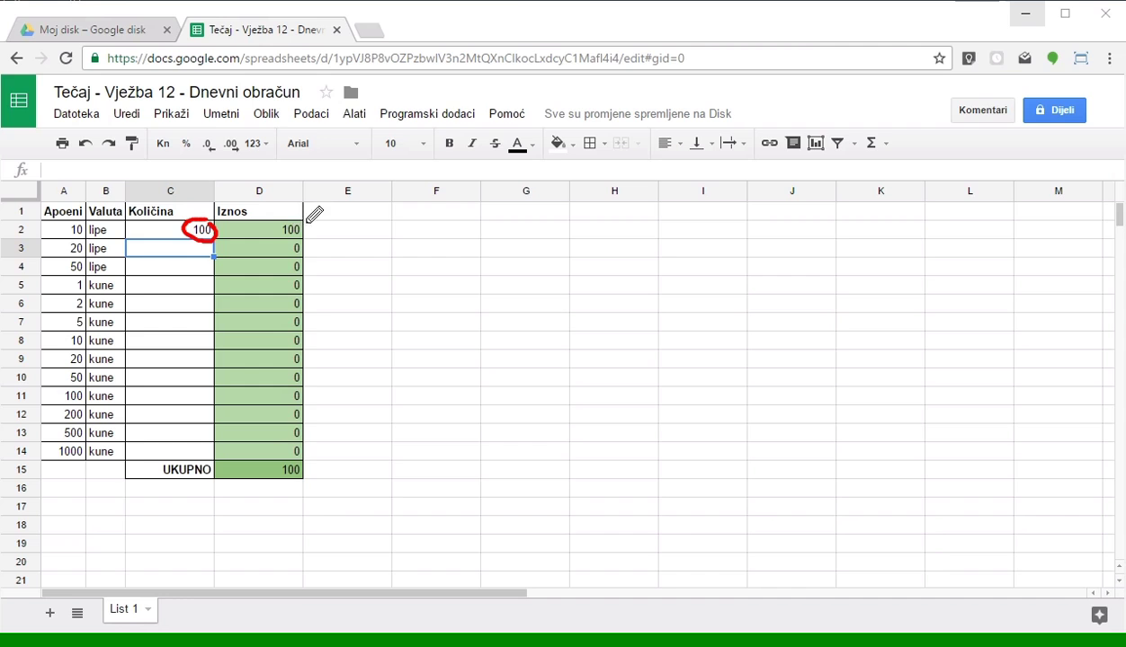
pyautogui.moveTo(307, 222)
pyautogui.mouseDown()
pyautogui.moveTo(302, 235)
pyautogui.moveTo(301, 222)
pyautogui.mouseUp()
pyautogui.press('Escape')
pyautogui.click(283, 232)
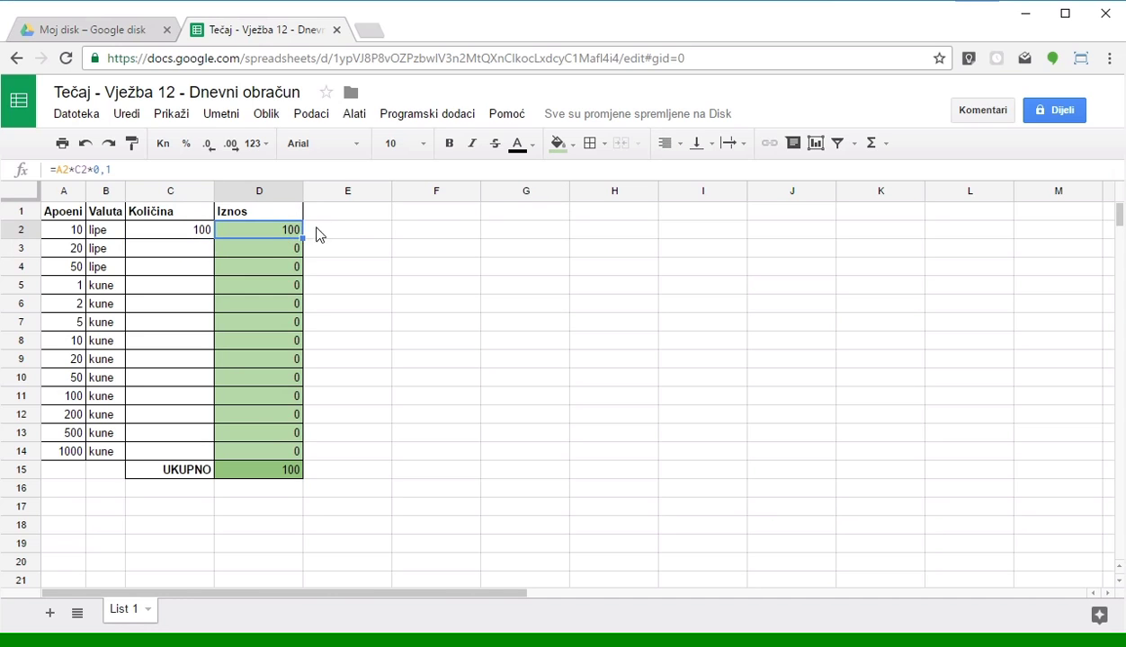
pyautogui.click(188, 235)
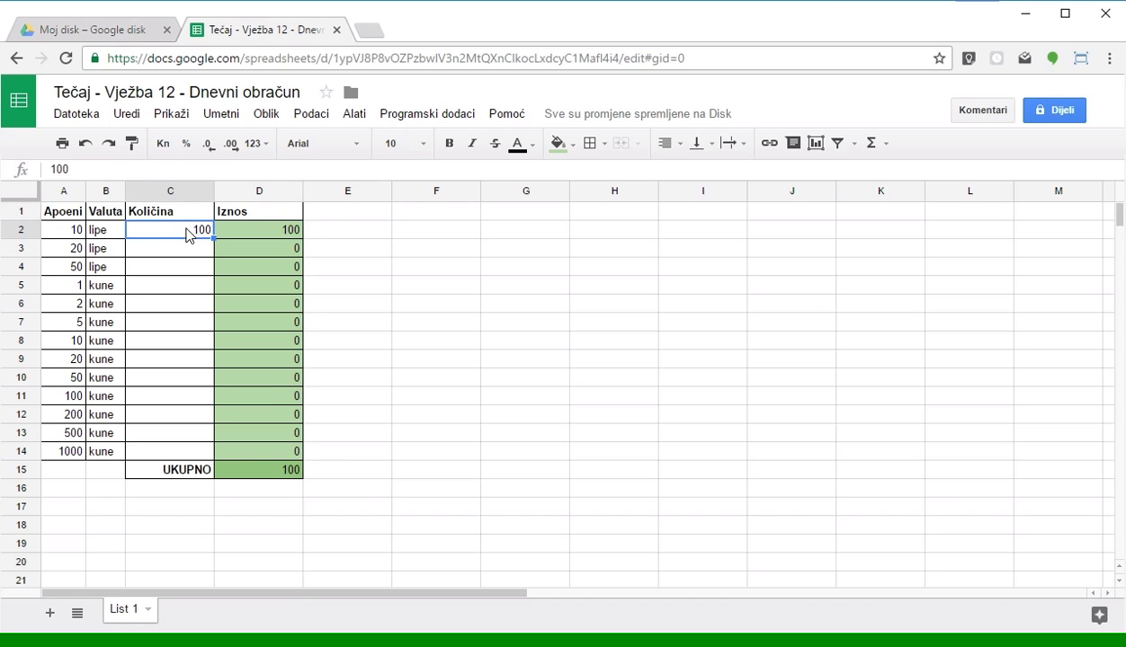
pyautogui.click(71, 235)
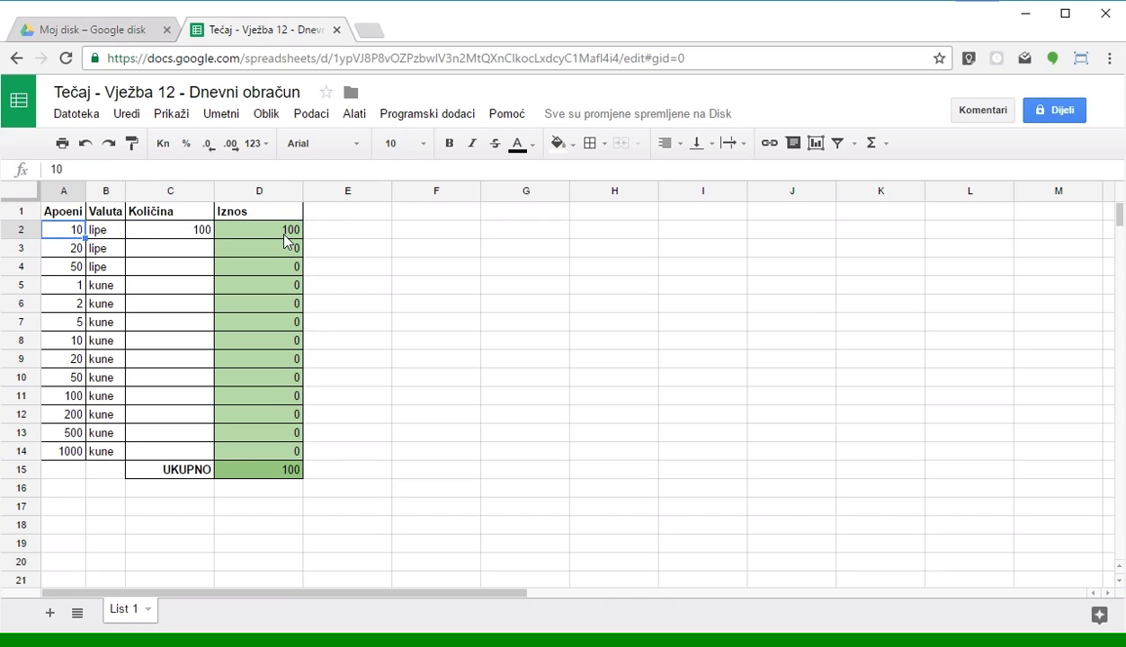
pyautogui.click(285, 236)
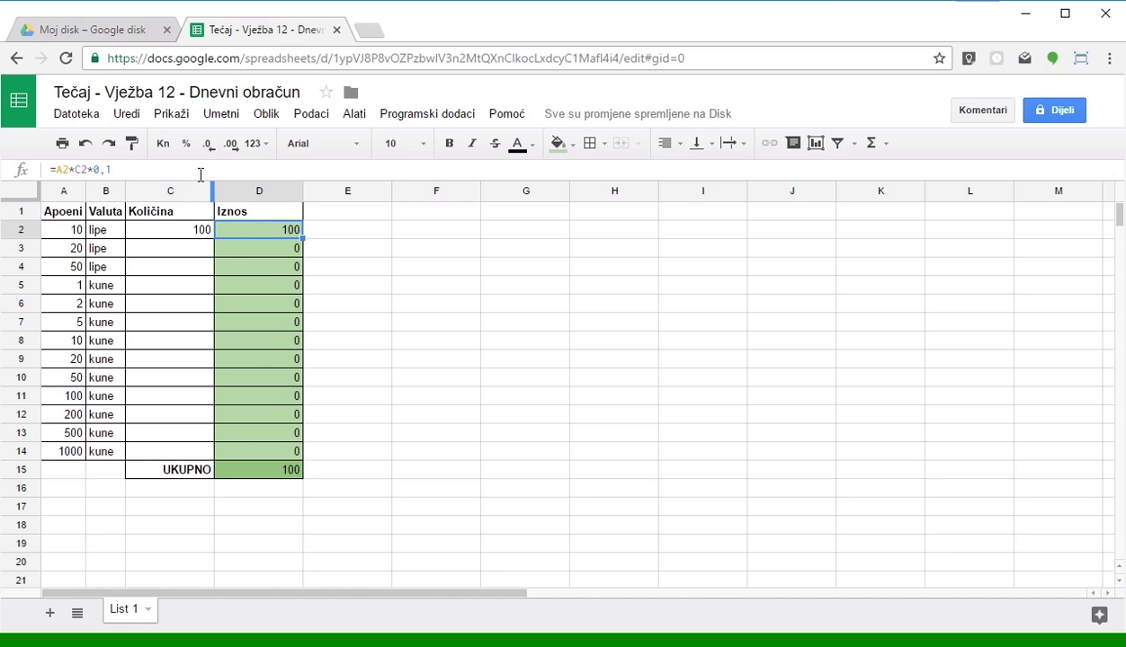
# - Change D2's factor to 0,01 so =A2*C2*0,01 shows 10
pyautogui.click(103, 169)
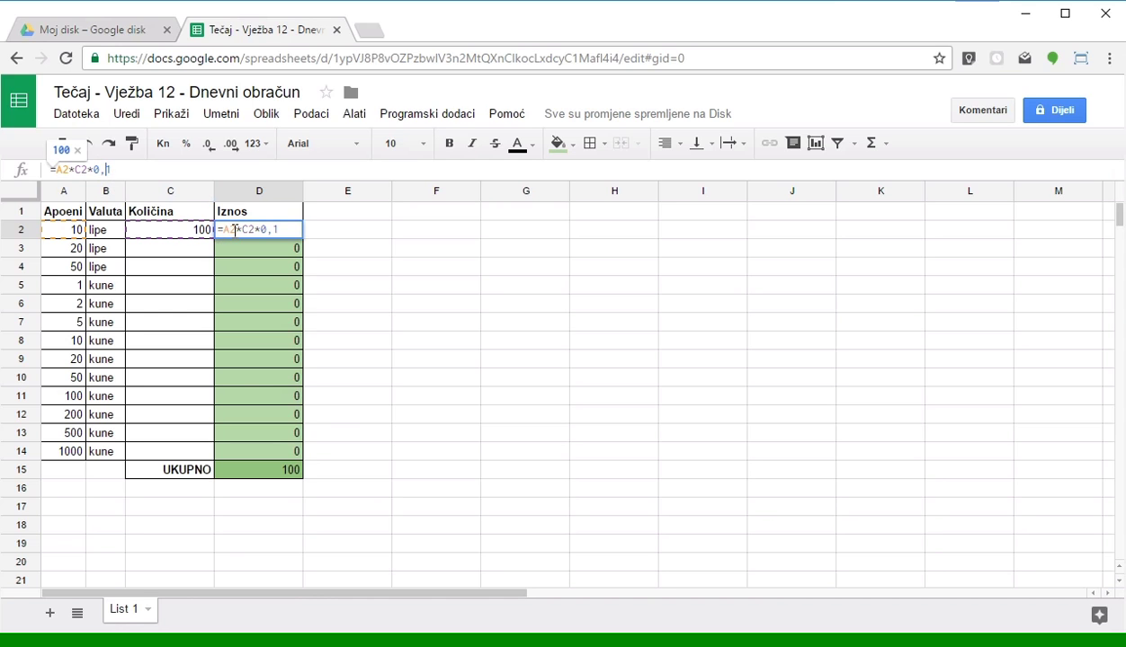
pyautogui.write('0')
pyautogui.press('Return')
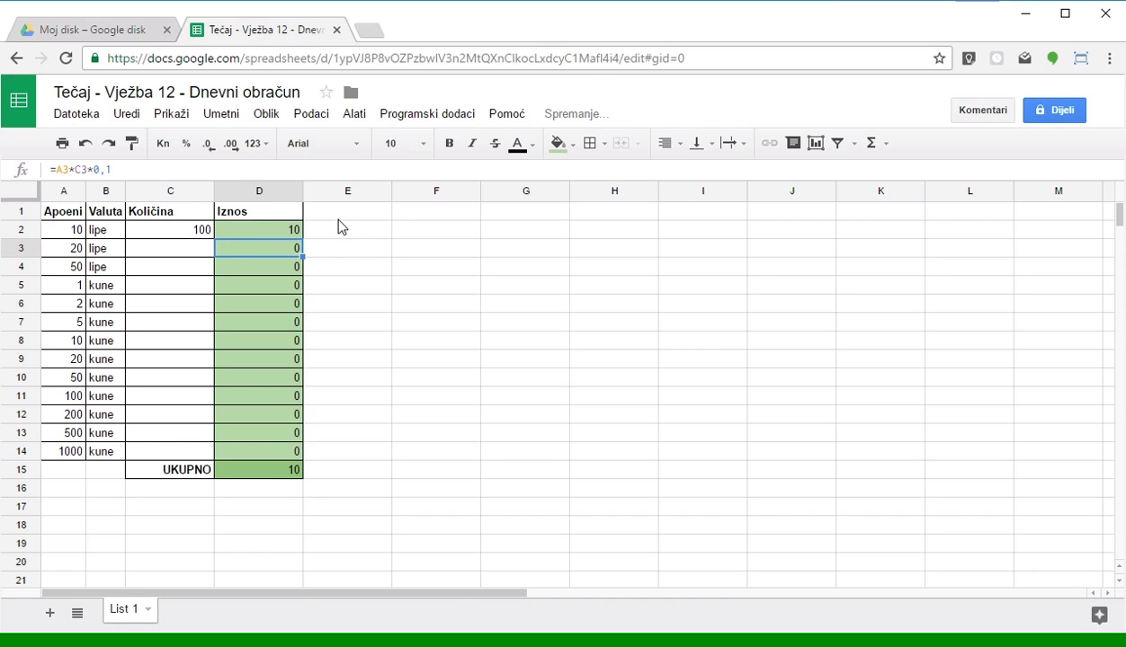
pyautogui.click(272, 231)
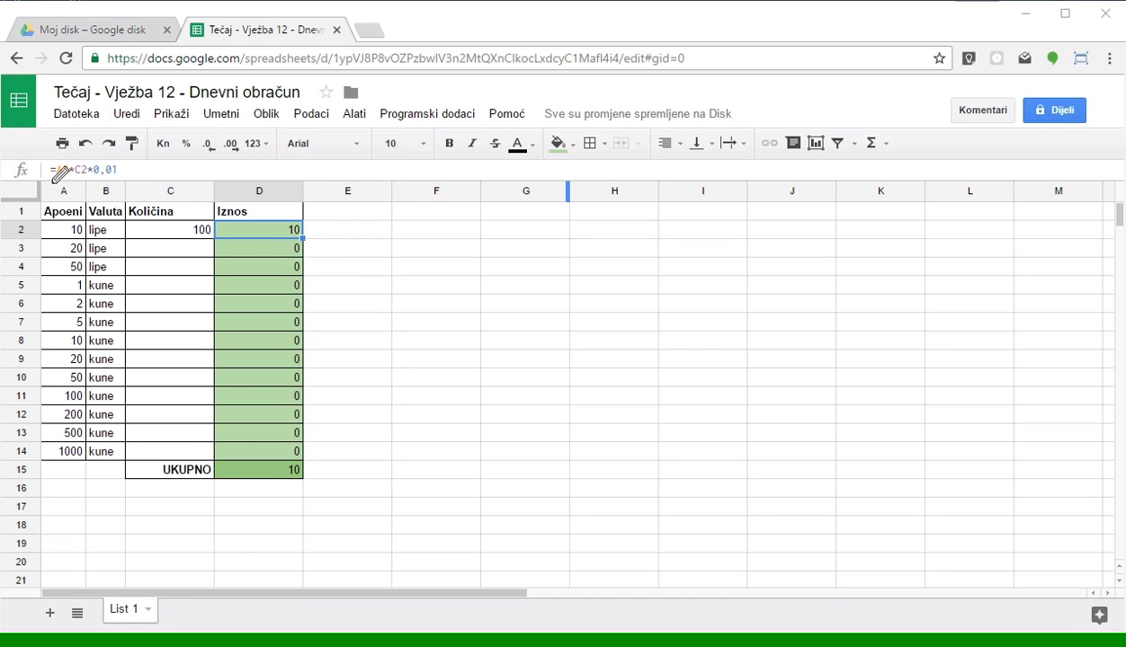
pyautogui.moveTo(108, 155)
pyautogui.mouseDown()
pyautogui.moveTo(149, 169)
pyautogui.moveTo(106, 162)
pyautogui.mouseUp()
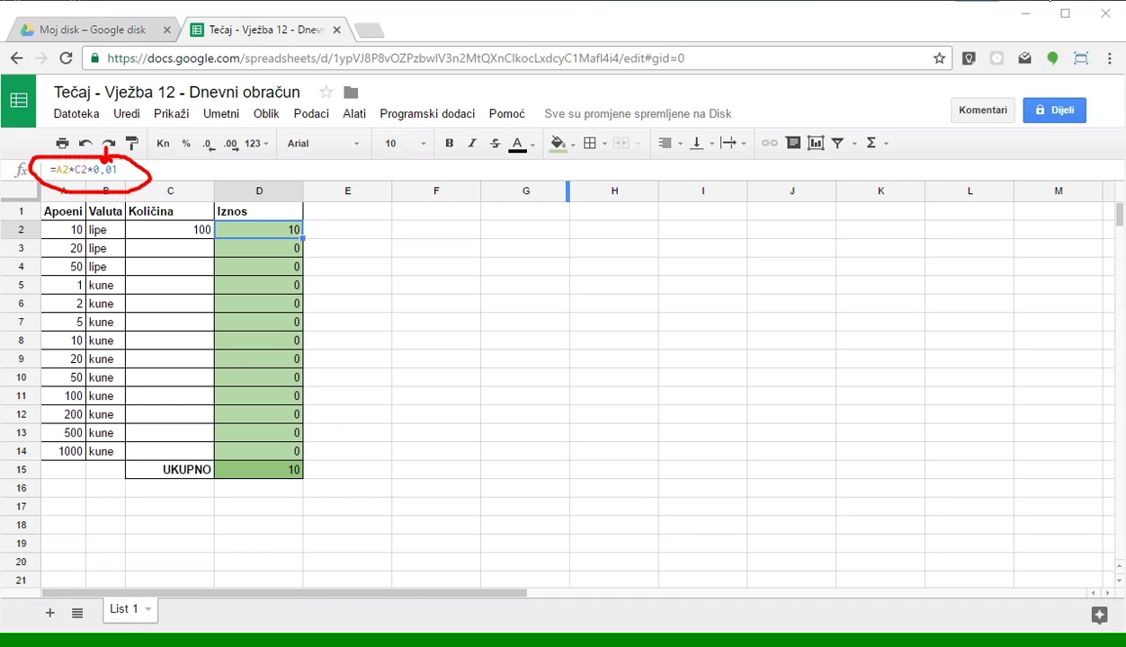
pyautogui.press('Escape')
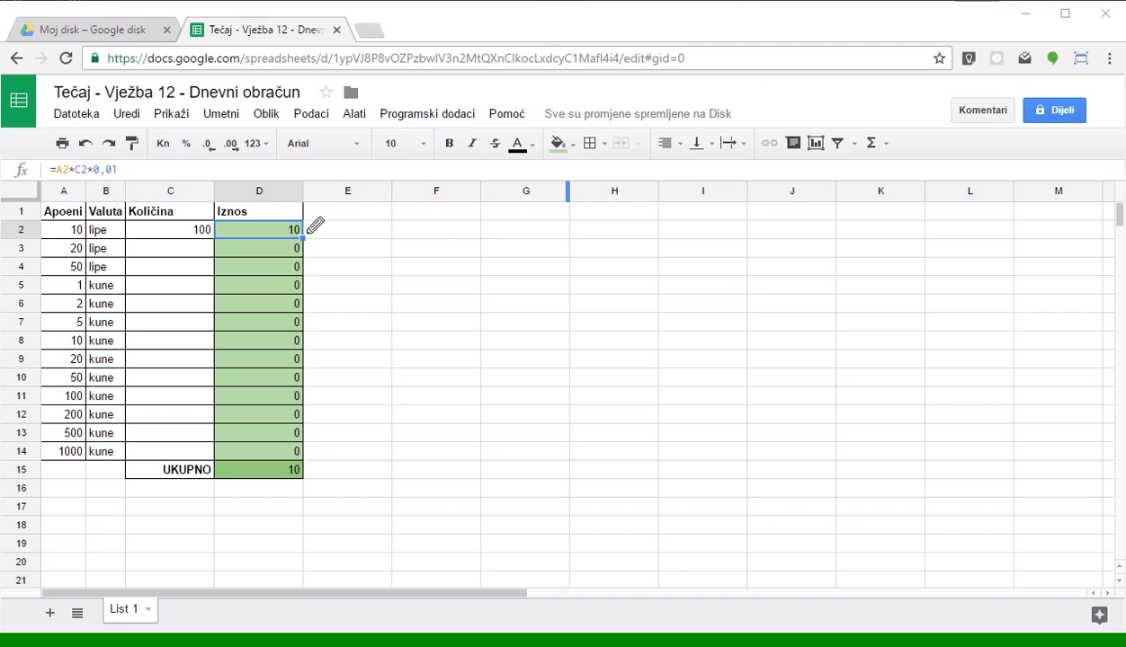
pyautogui.moveTo(318, 228); pyautogui.dragTo(362, 227)
pyautogui.moveTo(322, 221); pyautogui.dragTo(335, 237)
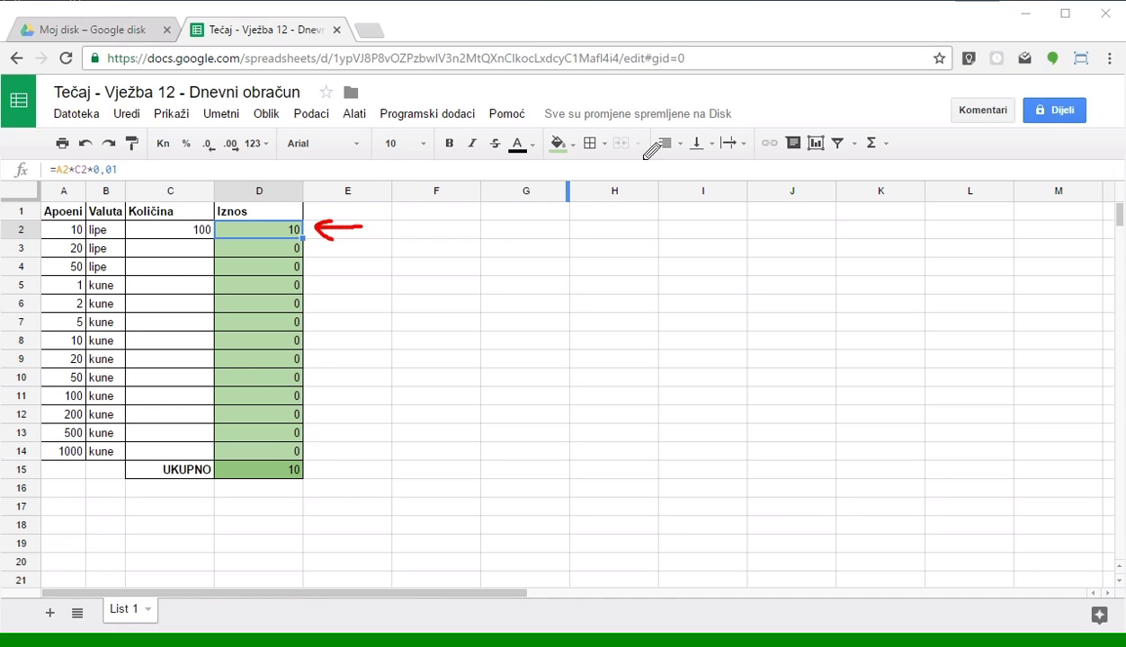
pyautogui.press('Escape')
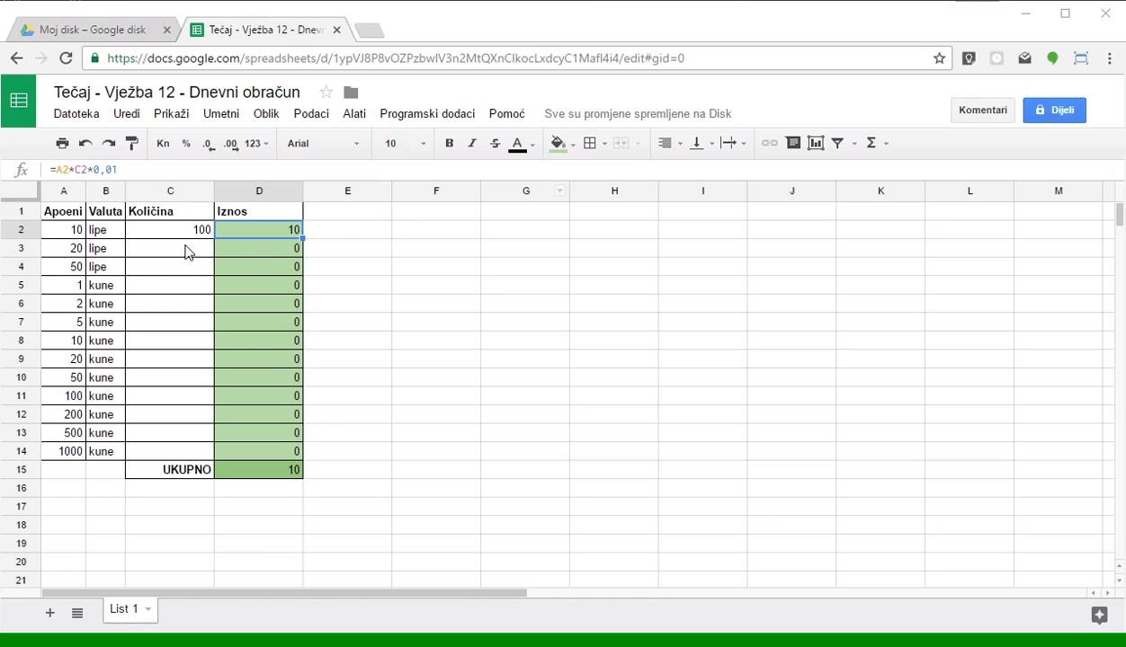
pyautogui.click(188, 253)
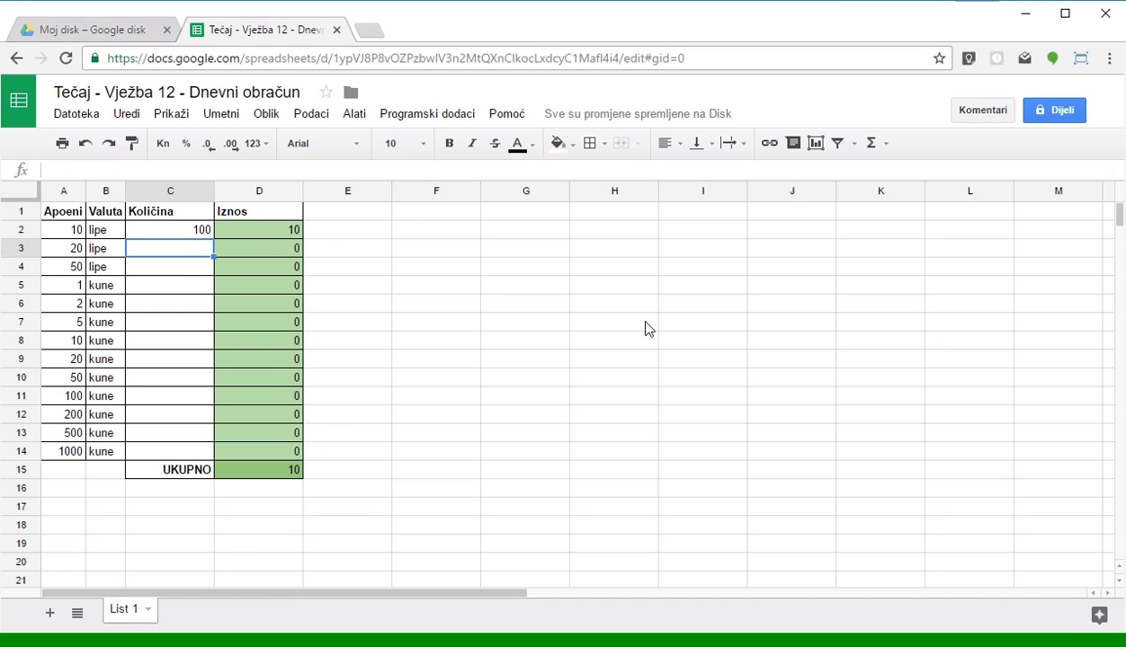
# - Enter quantity 100 for 20 lipe in C3
pyautogui.write('1')
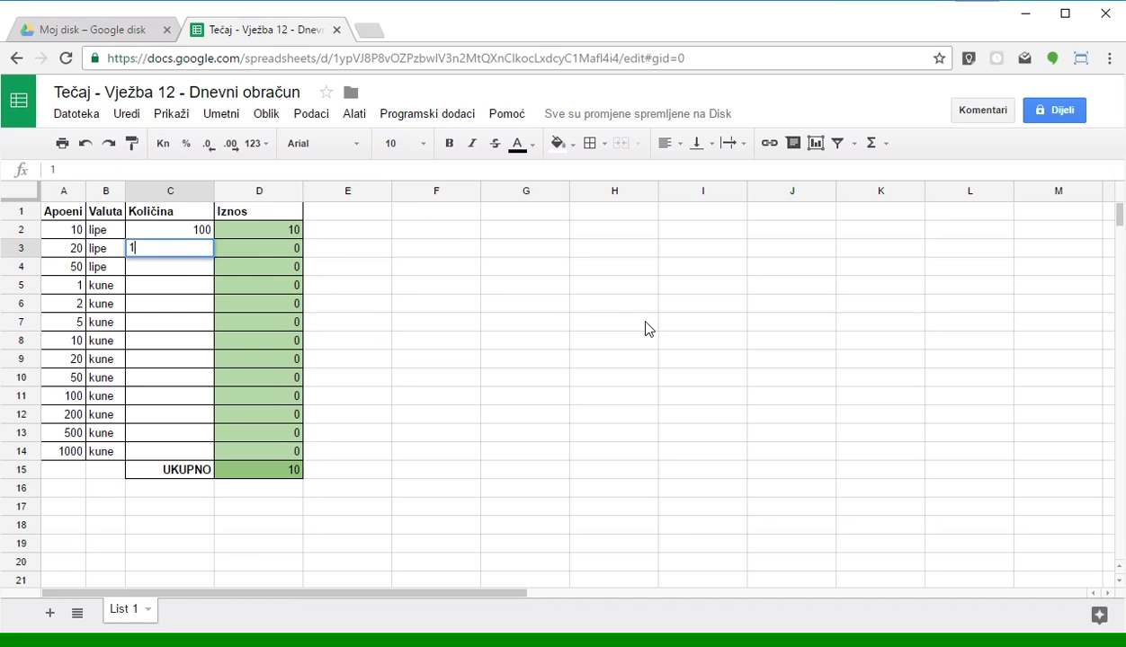
pyautogui.write('00')
pyautogui.press('Return')
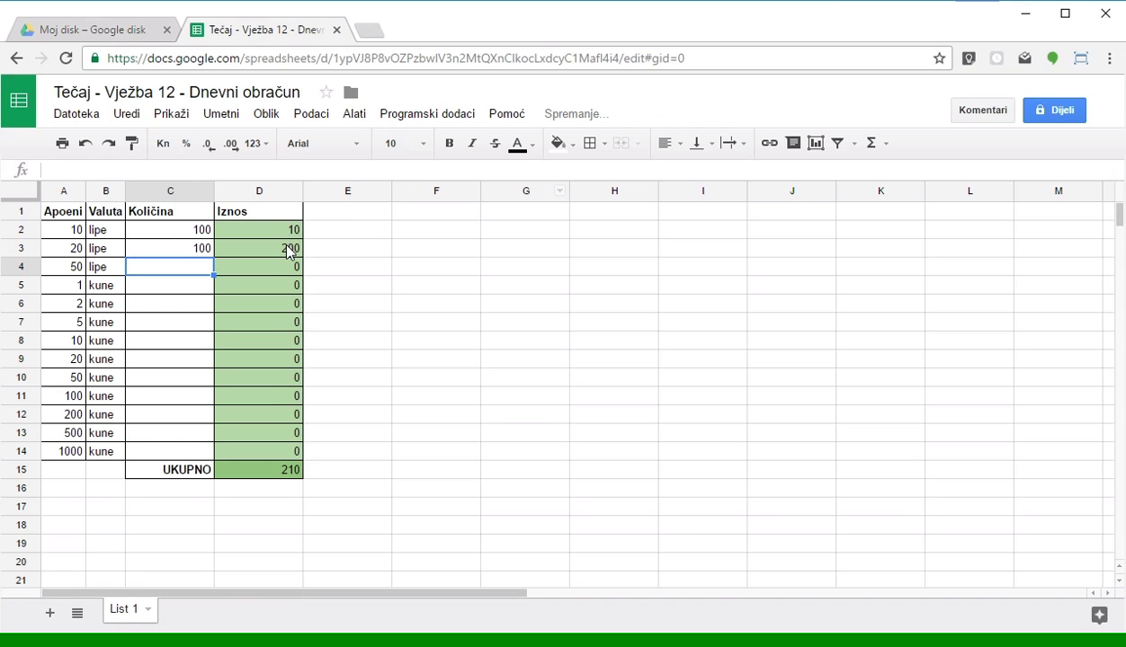
pyautogui.click(288, 252)
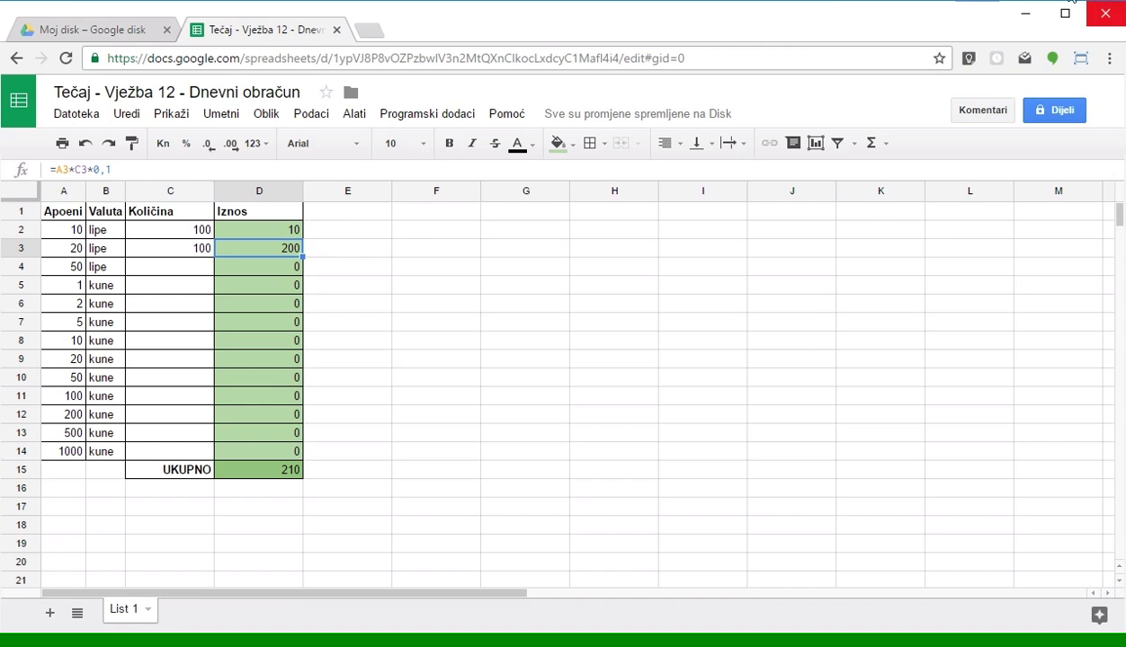
pyautogui.moveTo(309, 225)
pyautogui.mouseDown()
pyautogui.moveTo(343, 225)
pyautogui.moveTo(327, 247)
pyautogui.mouseUp()
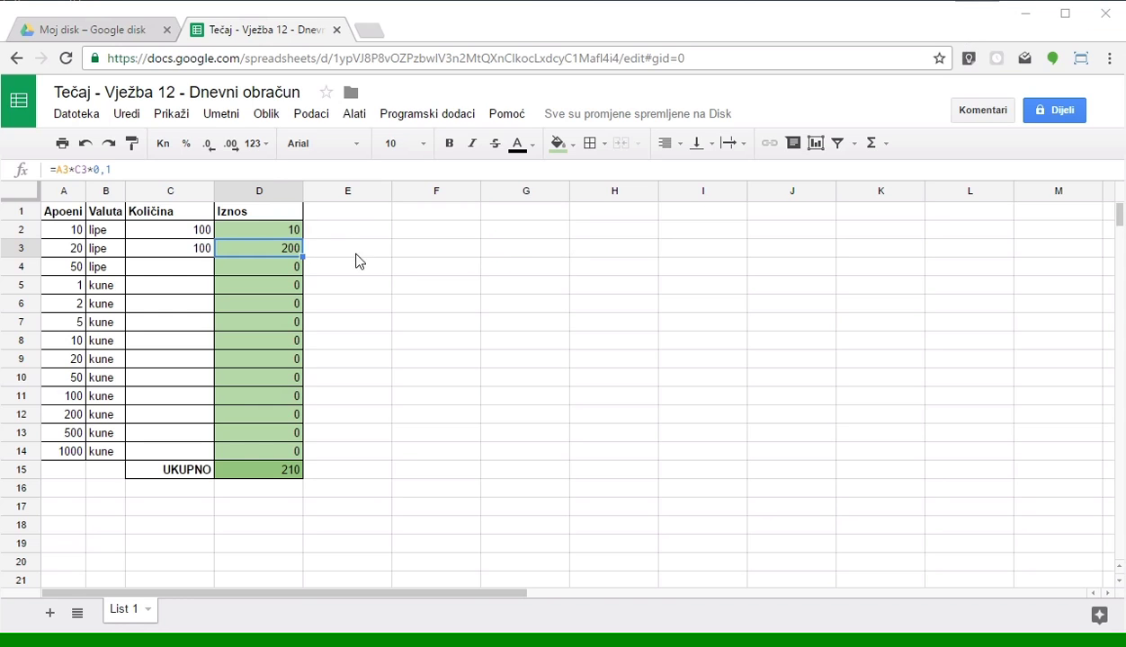
pyautogui.click(349, 236)
pyautogui.click(270, 241)
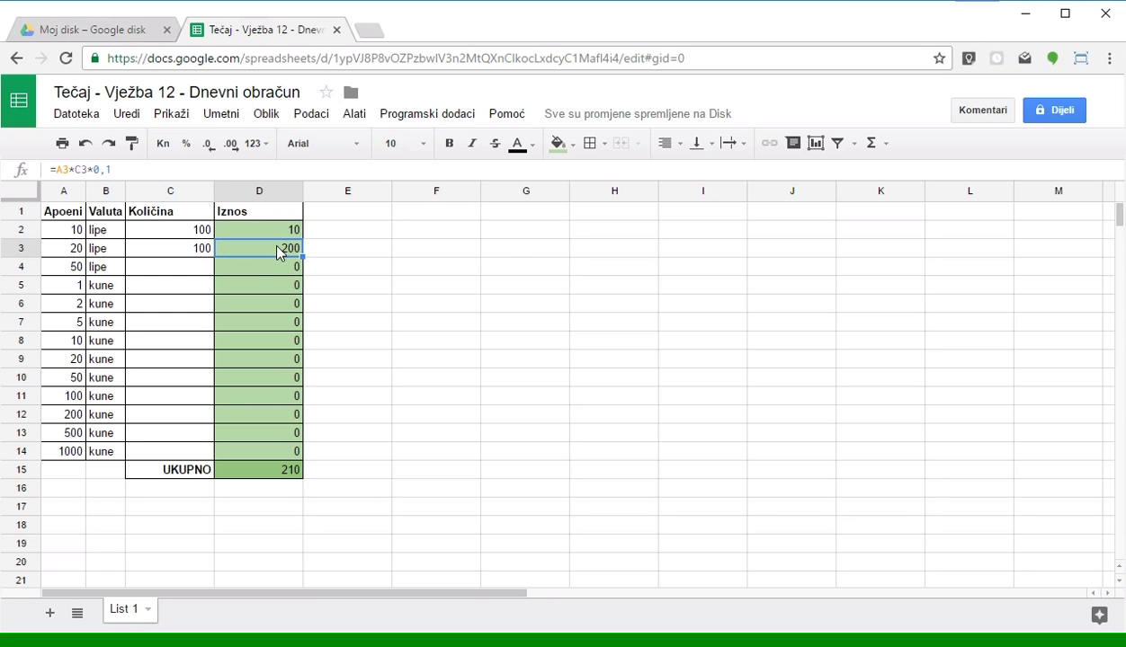
# - Correct D3's formula to =A3*C3*0,01, showing 20 with UKUPNO at 30
pyautogui.click(112, 169)
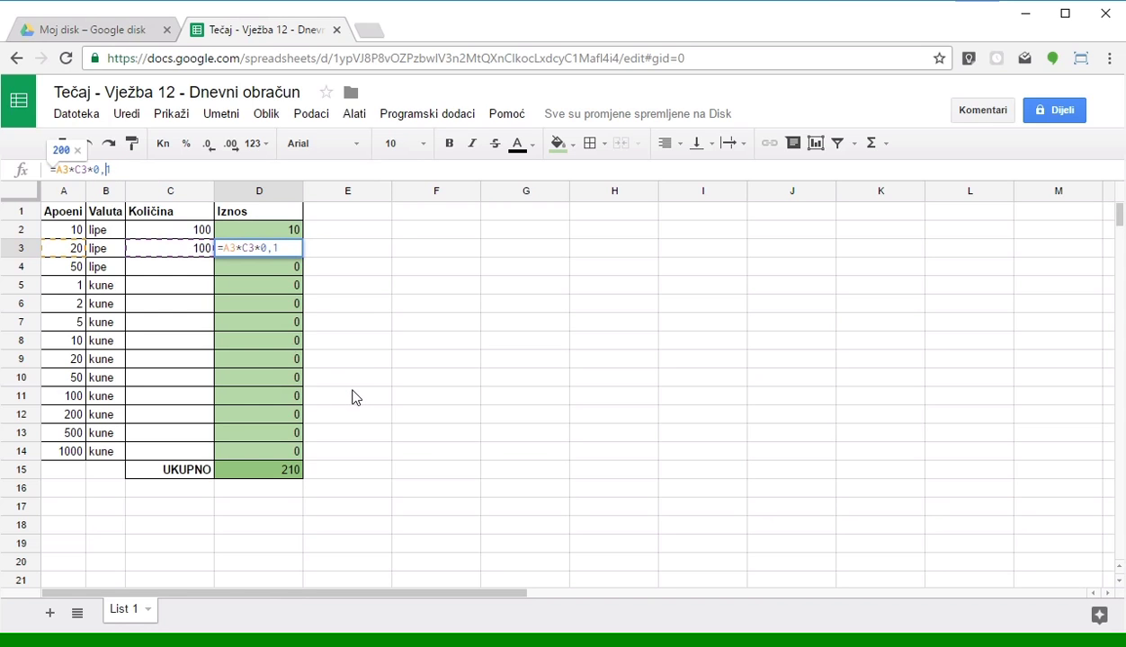
pyautogui.write('0')
pyautogui.press('Return')
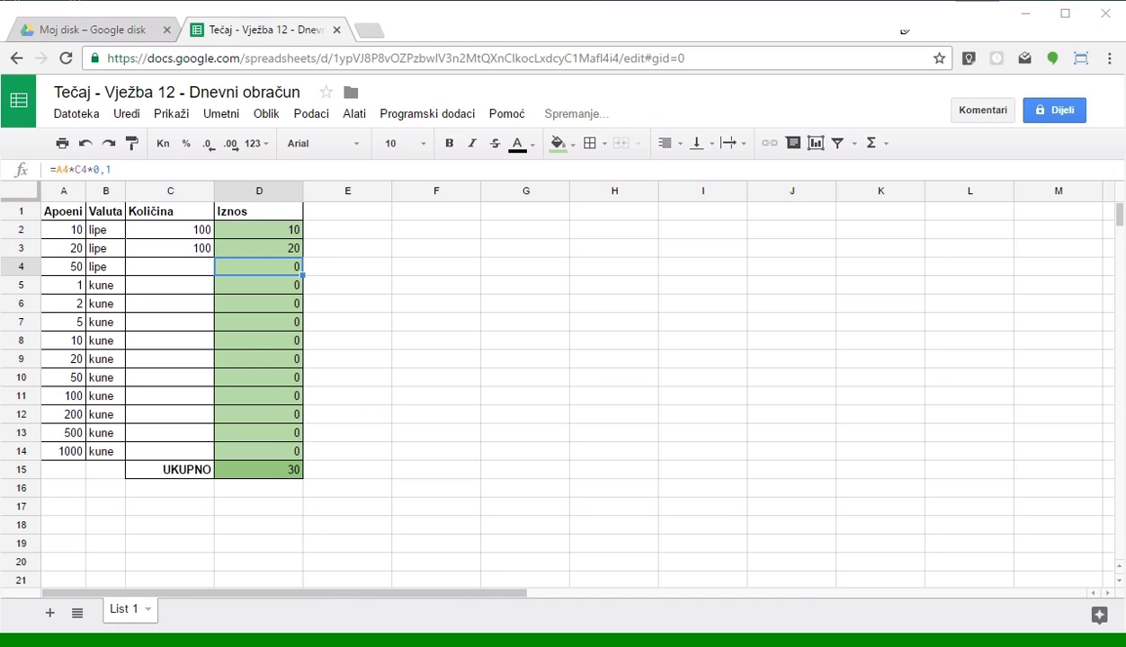
pyautogui.moveTo(349, 249); pyautogui.dragTo(312, 251)
pyautogui.press('Escape')
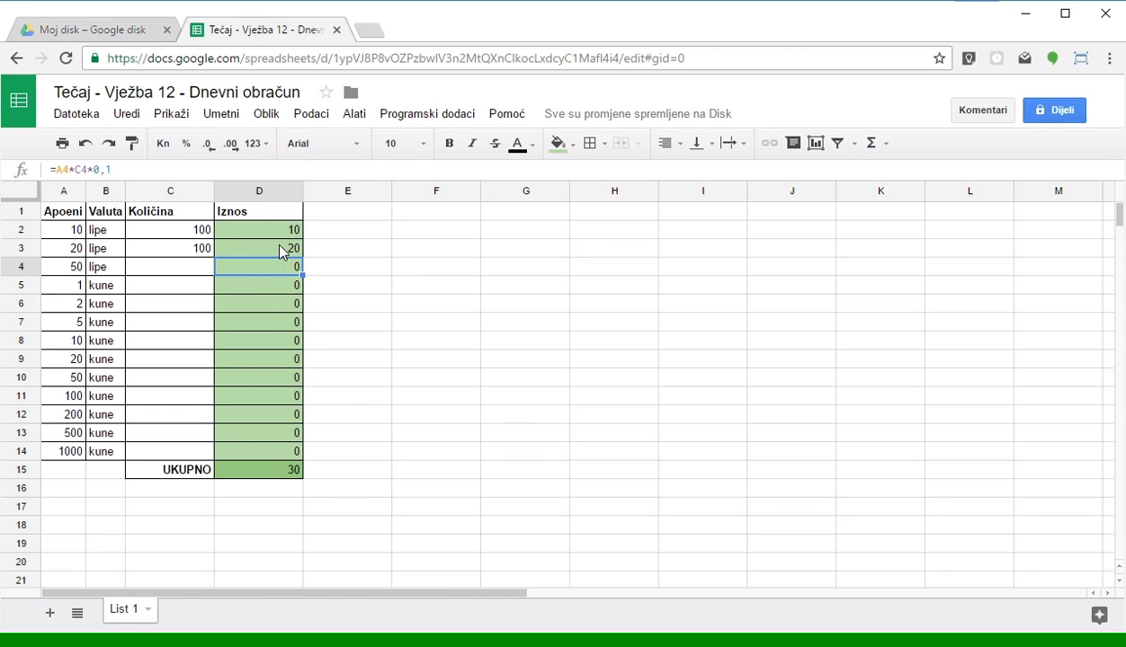
pyautogui.click(282, 251)
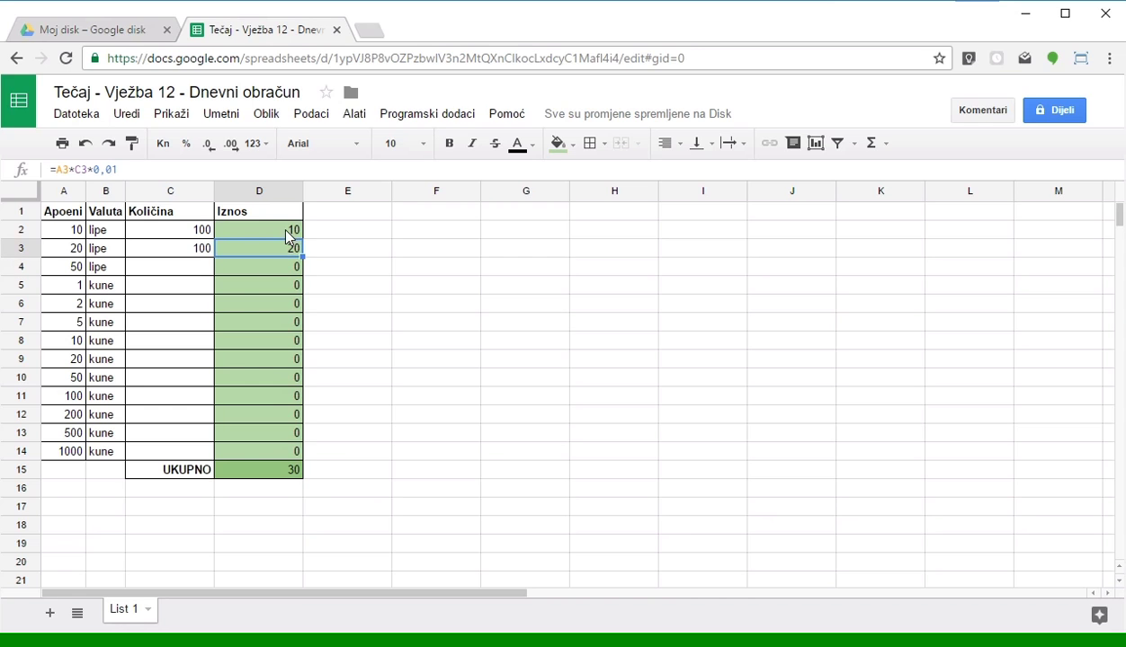
pyautogui.click(192, 270)
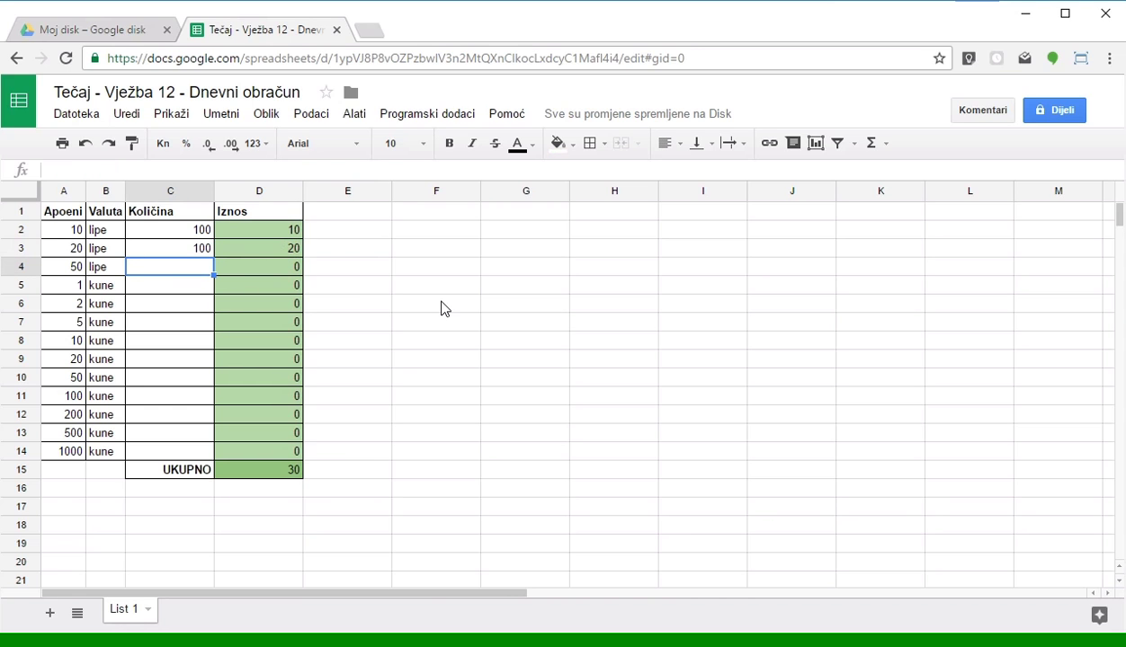
# - Enter quantity 100 in C4, giving Iznos 500, and compare the D2–D4 formulas
pyautogui.write('100')
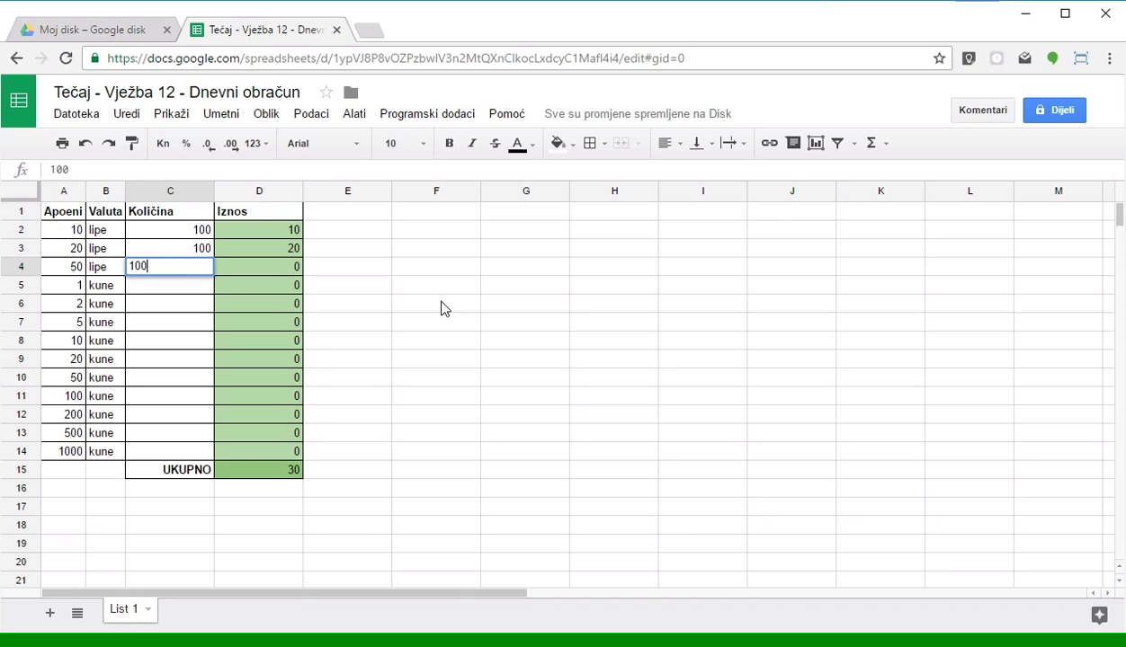
pyautogui.press('Return')
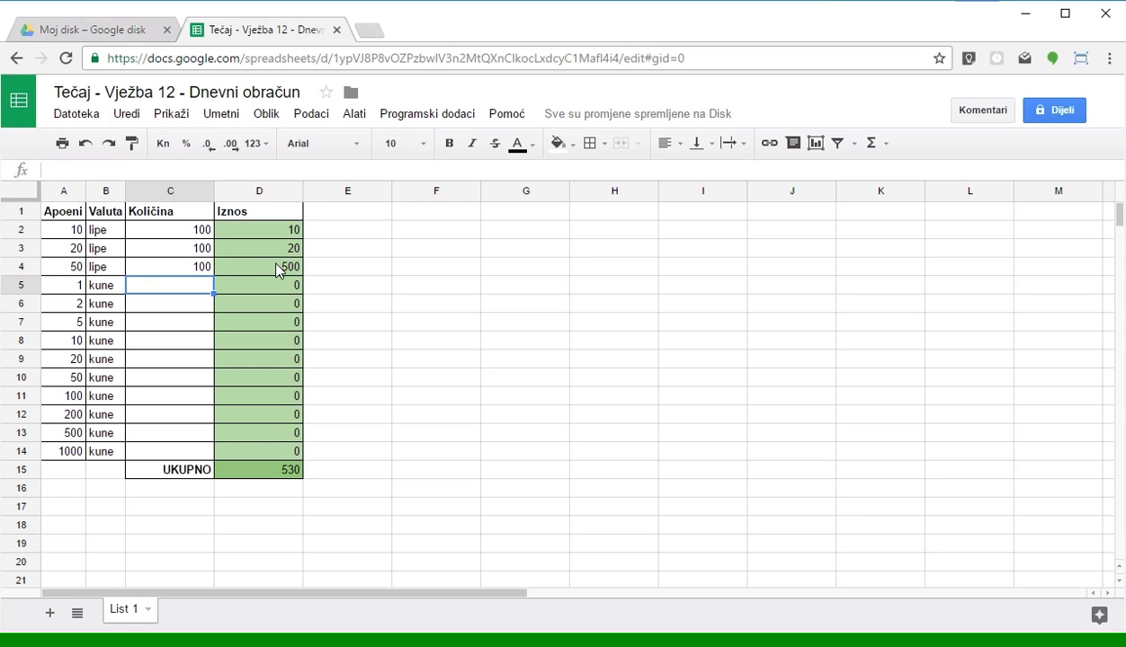
pyautogui.click(280, 269)
pyautogui.click(294, 232)
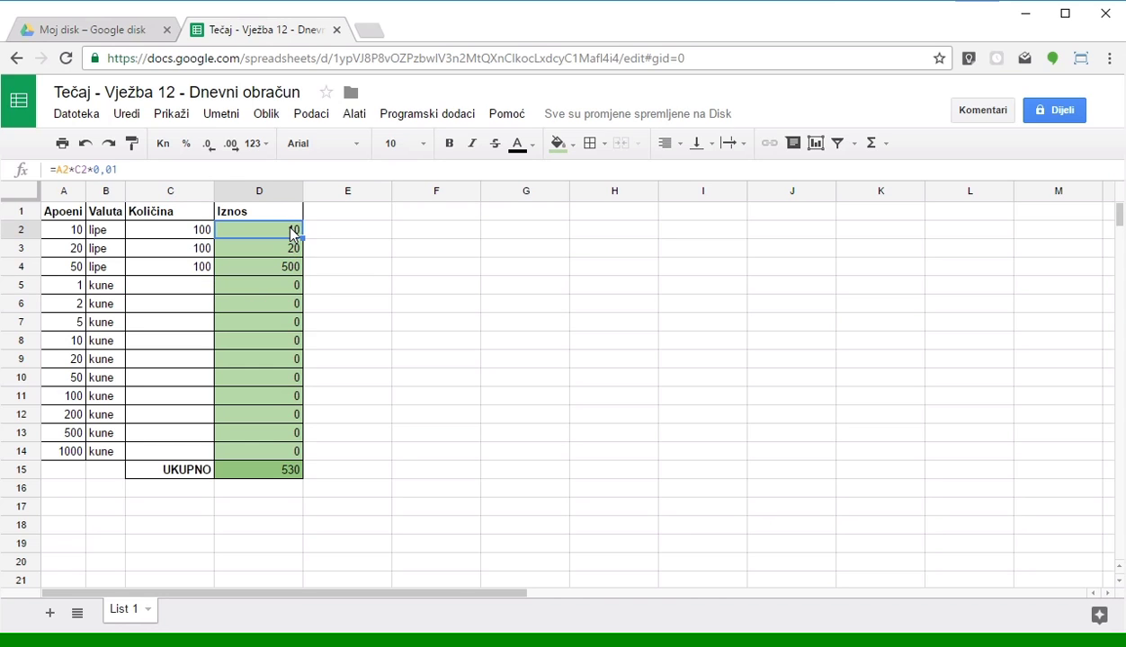
pyautogui.click(265, 241)
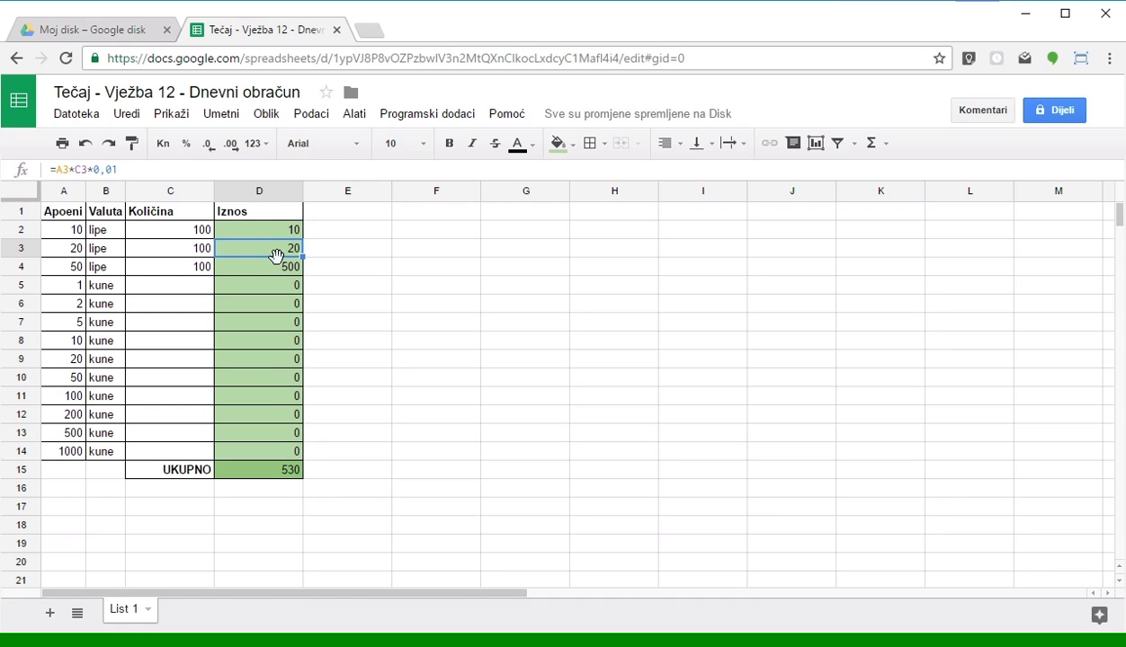
pyautogui.click(269, 270)
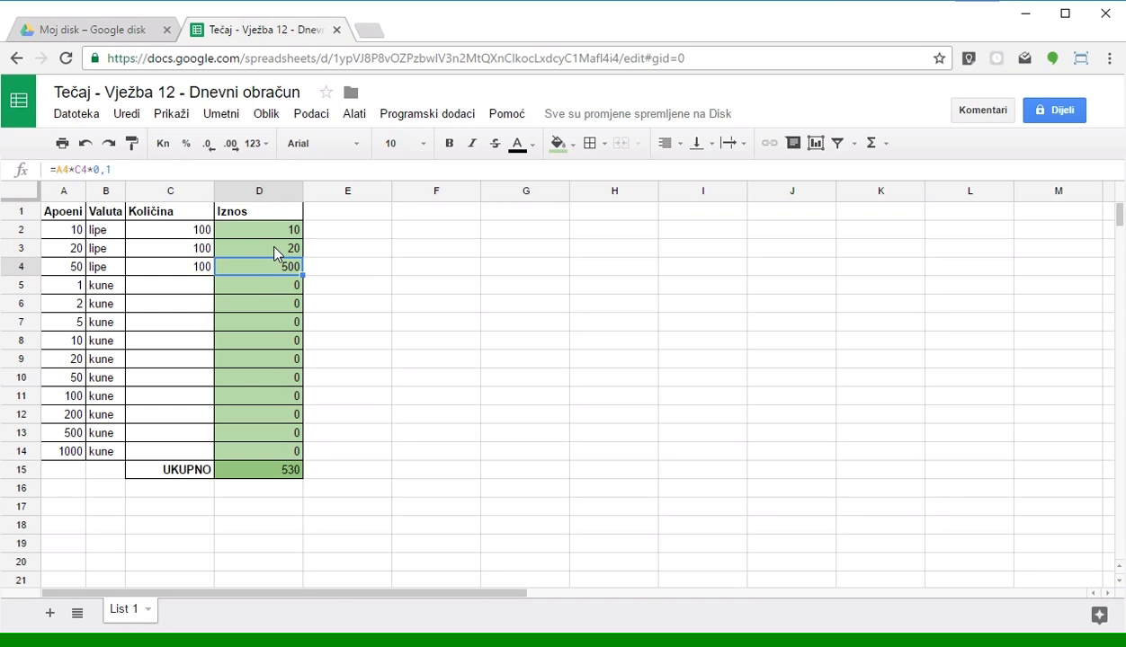
pyautogui.click(274, 250)
pyautogui.click(129, 115)
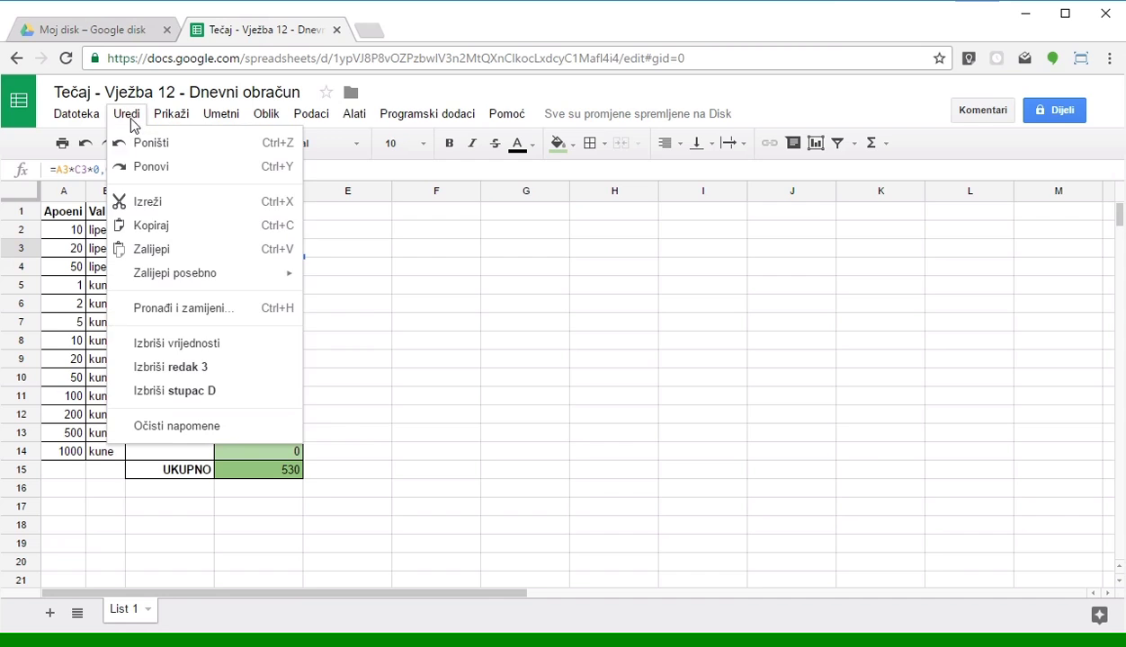
# - Copy D3's 0,01 formula into D4 so it shows 50 and UKUPNO 80
pyautogui.click(148, 226)
pyautogui.click(259, 270)
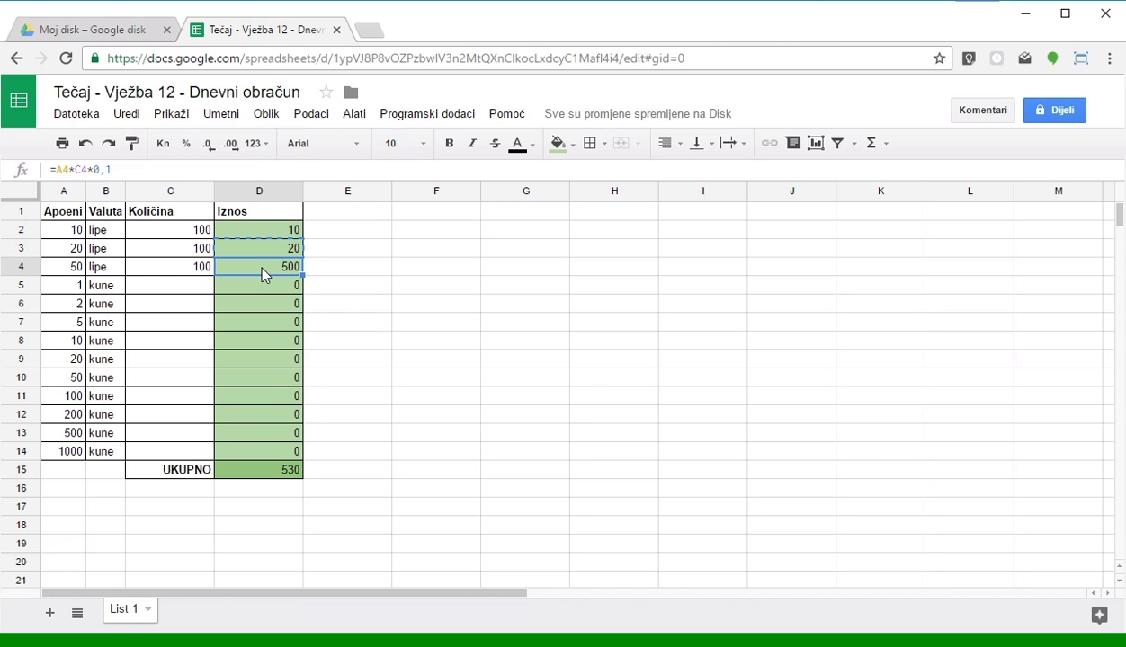
pyautogui.click(127, 115)
pyautogui.click(152, 249)
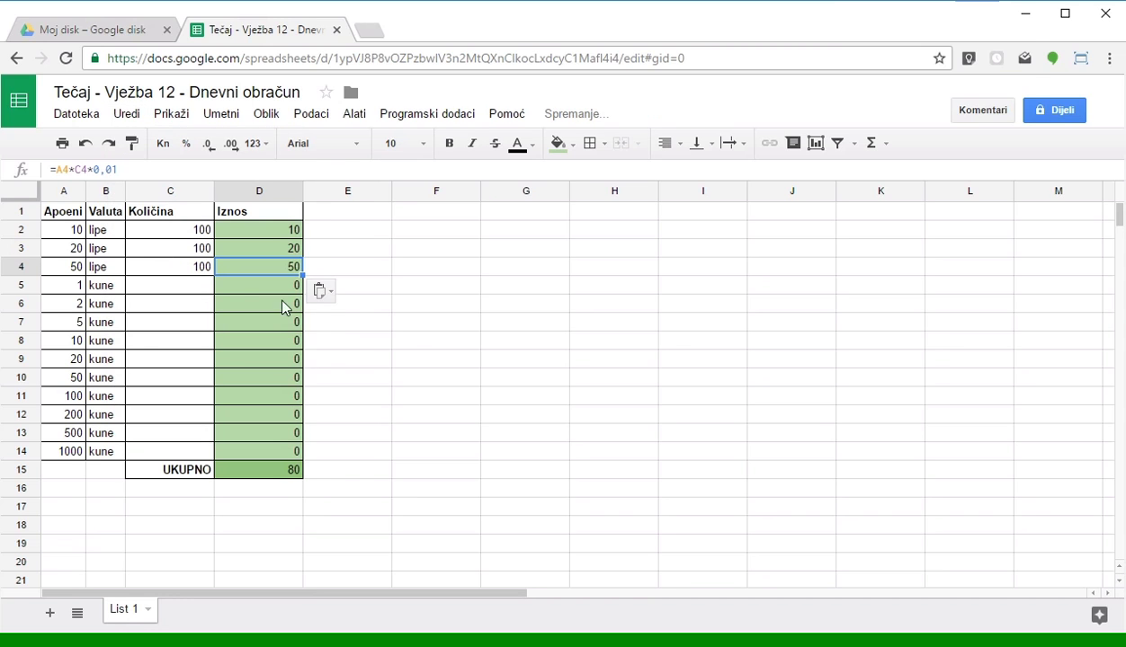
pyautogui.click(334, 254)
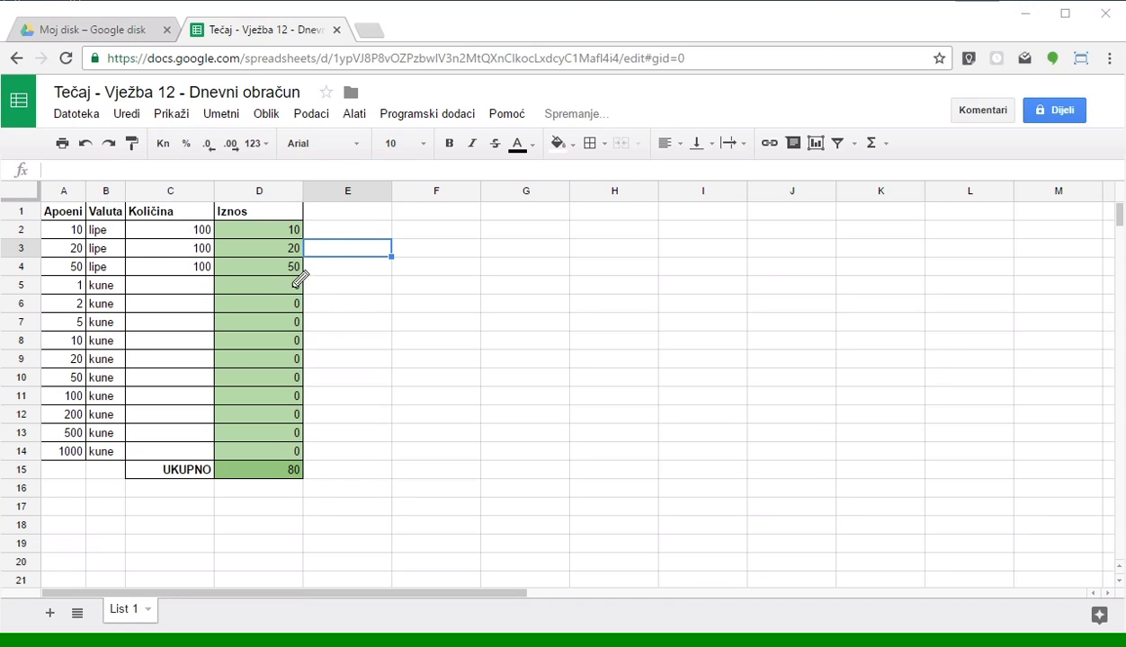
pyautogui.moveTo(311, 223); pyautogui.dragTo(314, 272)
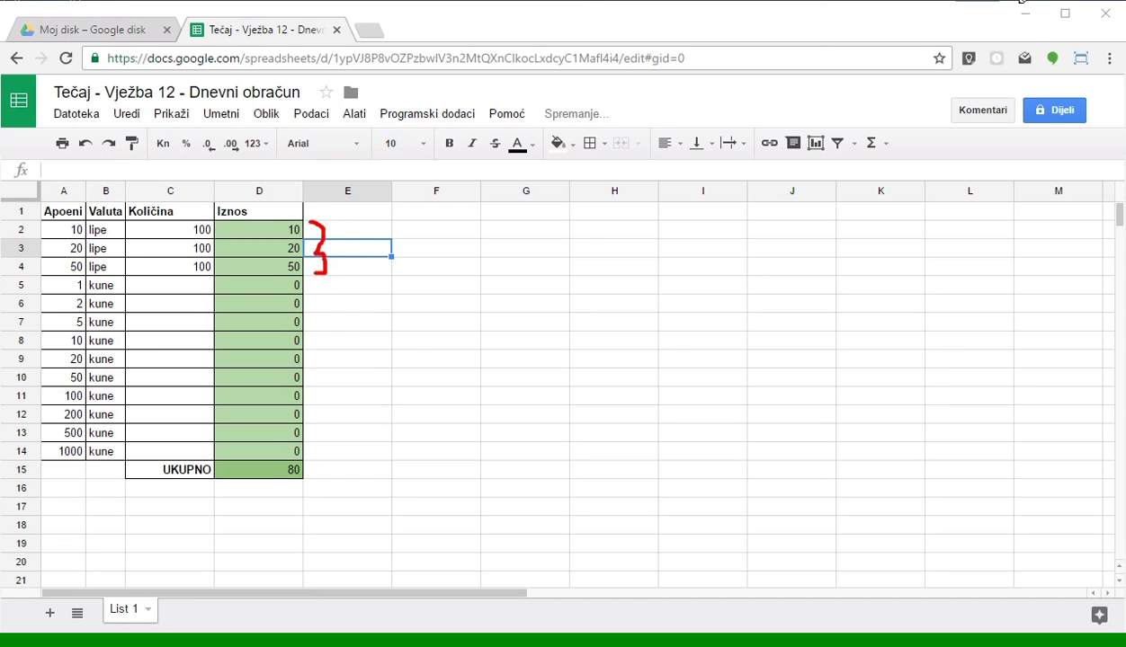
pyautogui.click(527, 250)
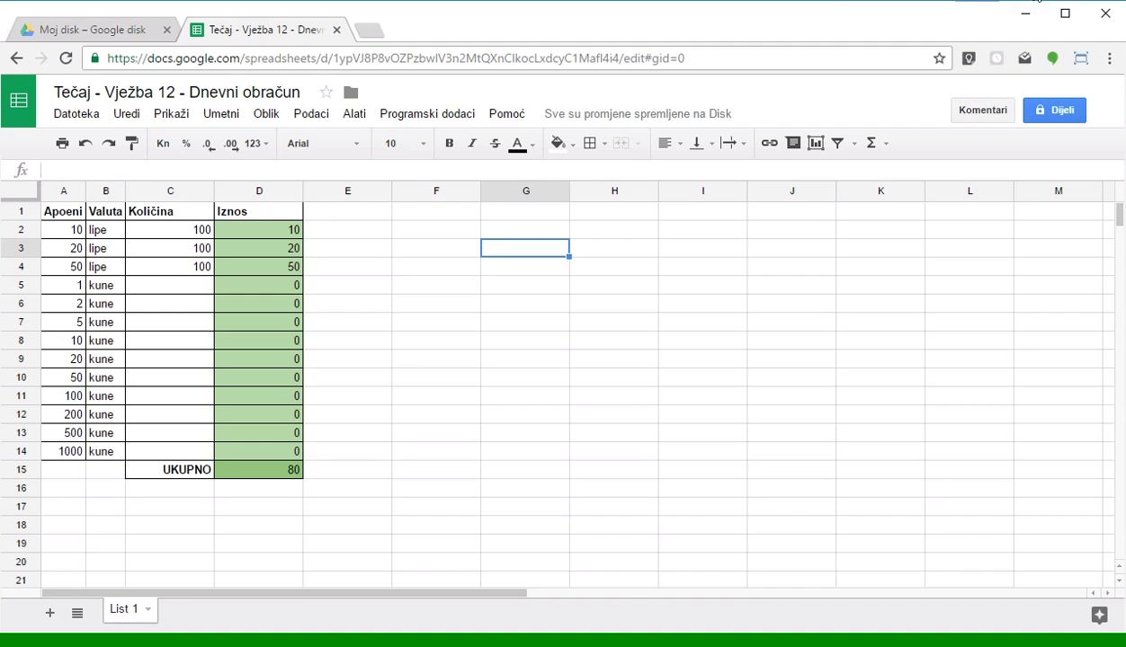
pyautogui.moveTo(333, 230)
pyautogui.mouseDown()
pyautogui.moveTo(361, 226)
pyautogui.moveTo(347, 241)
pyautogui.mouseUp()
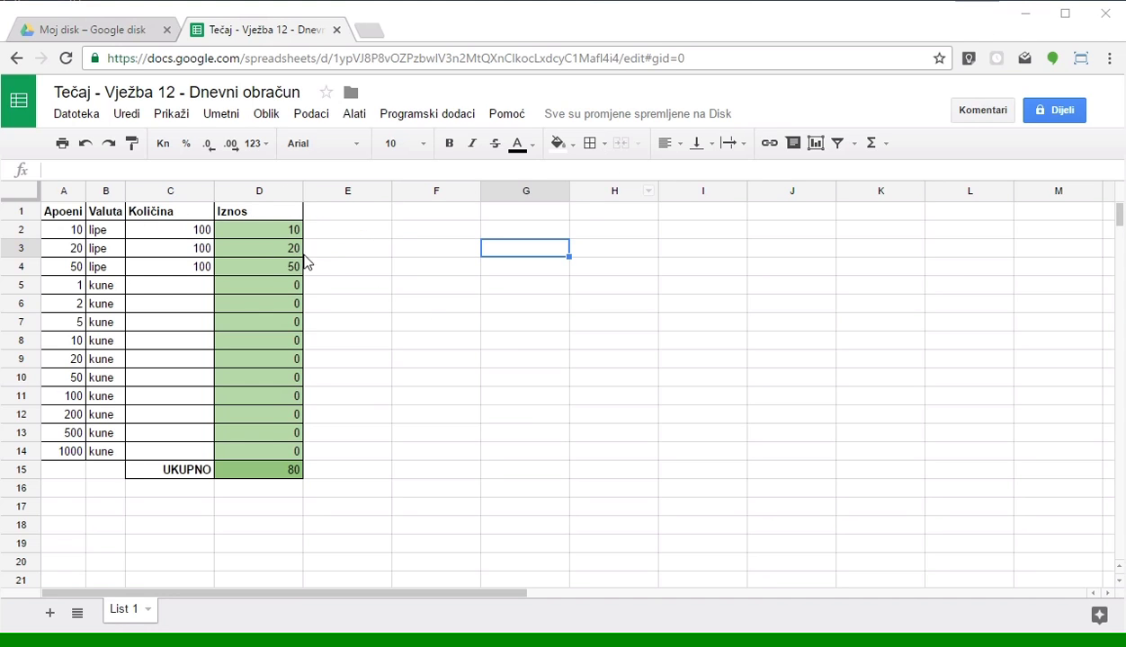
# - Enter quantity 100 in C5 for 1 kune, making Iznos 10 and UKUPNO 90
pyautogui.click(192, 286)
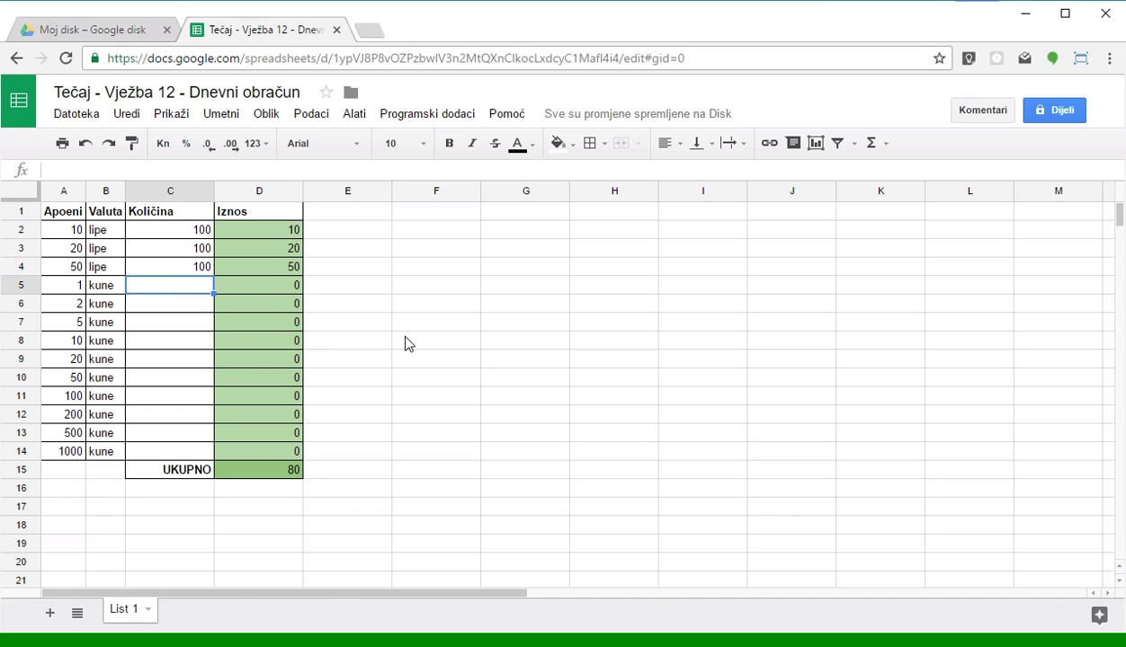
pyautogui.write('1')
pyautogui.write('00')
pyautogui.press('Return')
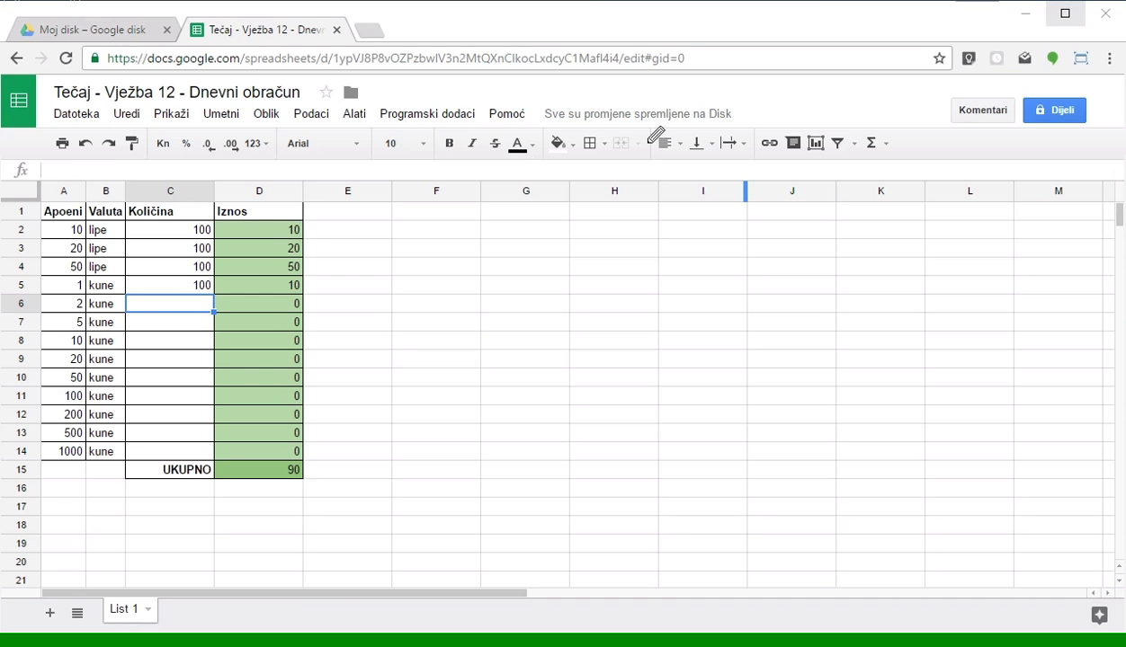
pyautogui.moveTo(315, 284)
pyautogui.mouseDown()
pyautogui.moveTo(351, 284)
pyautogui.moveTo(315, 284)
pyautogui.mouseUp()
pyautogui.press('Escape')
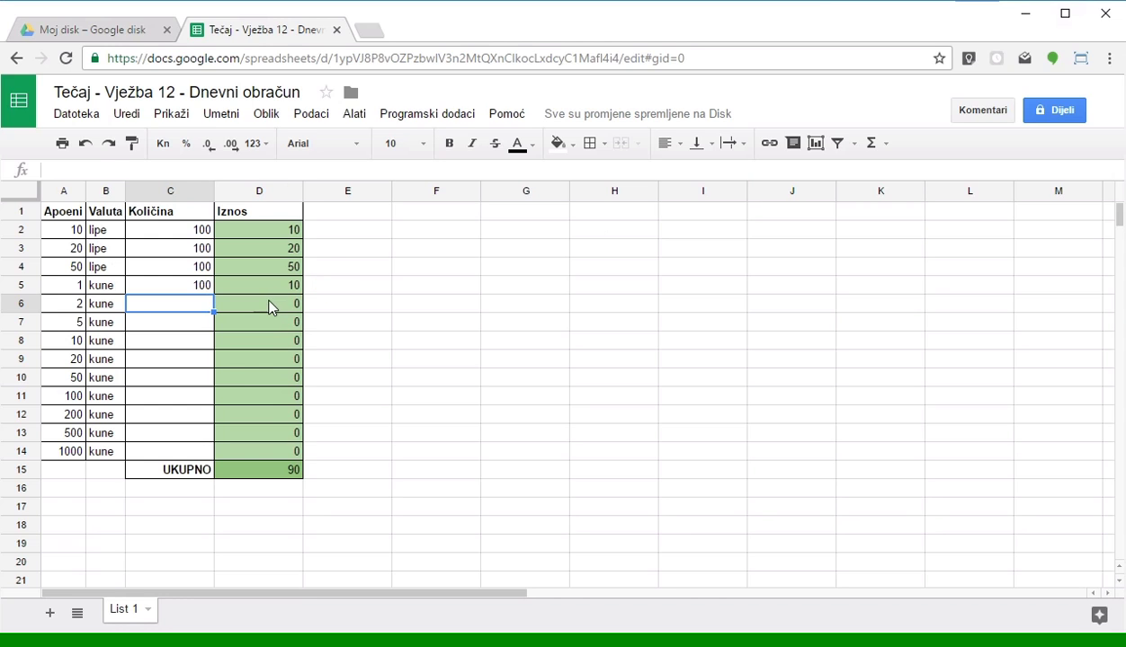
pyautogui.click(268, 306)
pyautogui.click(290, 232)
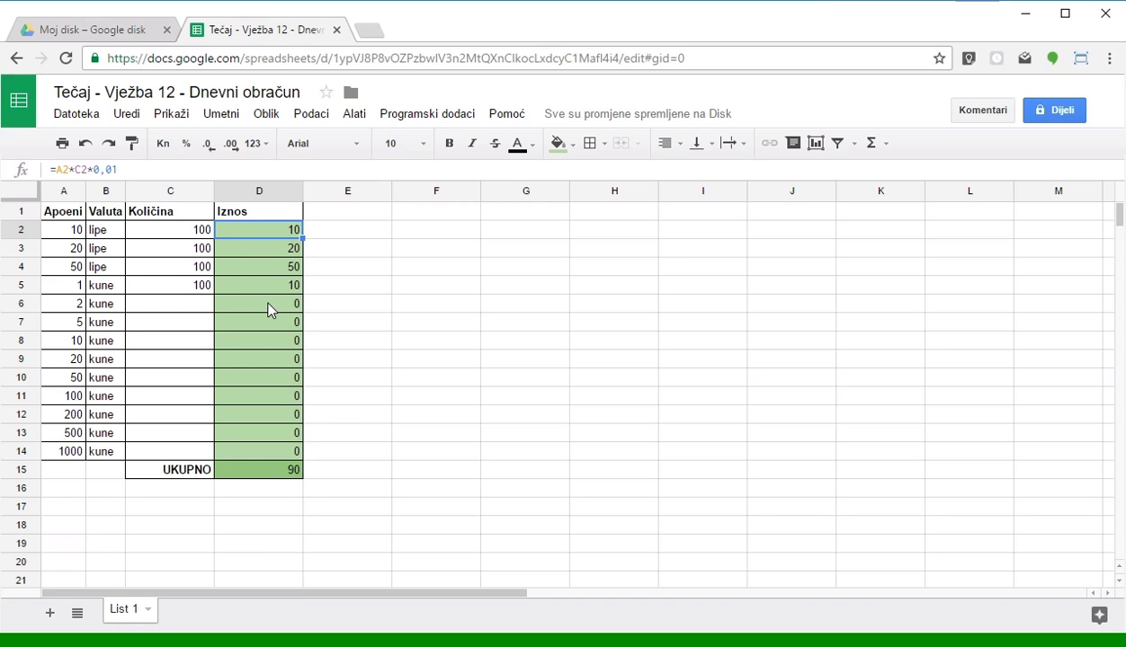
pyautogui.click(269, 310)
pyautogui.click(288, 232)
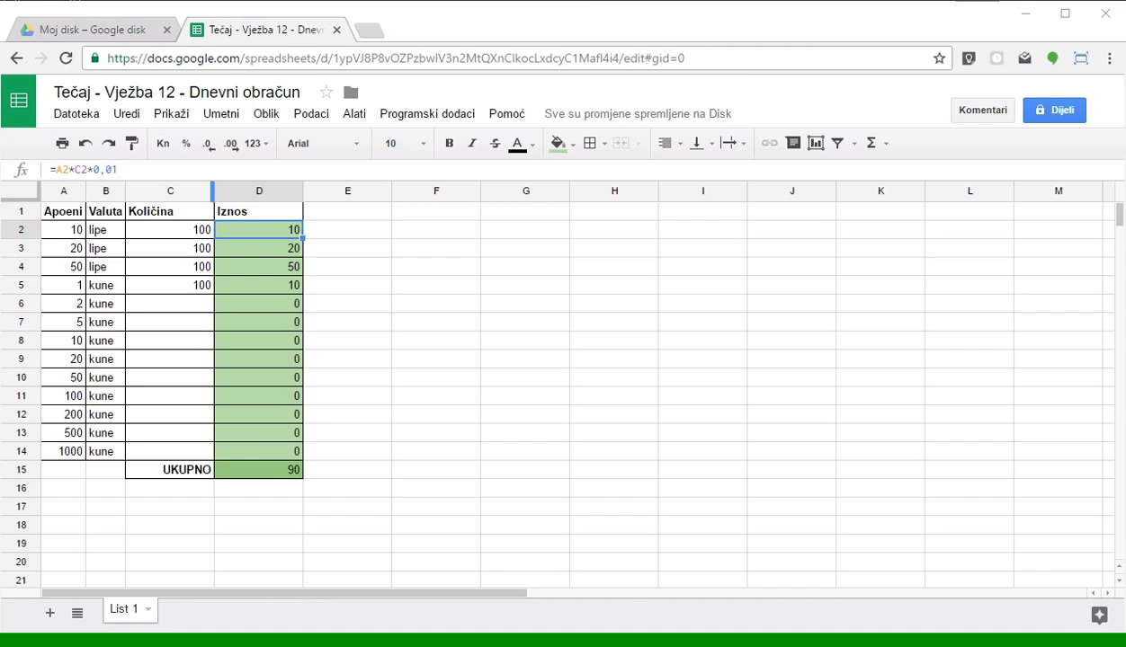
pyautogui.moveTo(94, 164)
pyautogui.mouseDown()
pyautogui.moveTo(127, 153)
pyautogui.moveTo(123, 165)
pyautogui.mouseUp()
pyautogui.moveTo(310, 295); pyautogui.dragTo(307, 460)
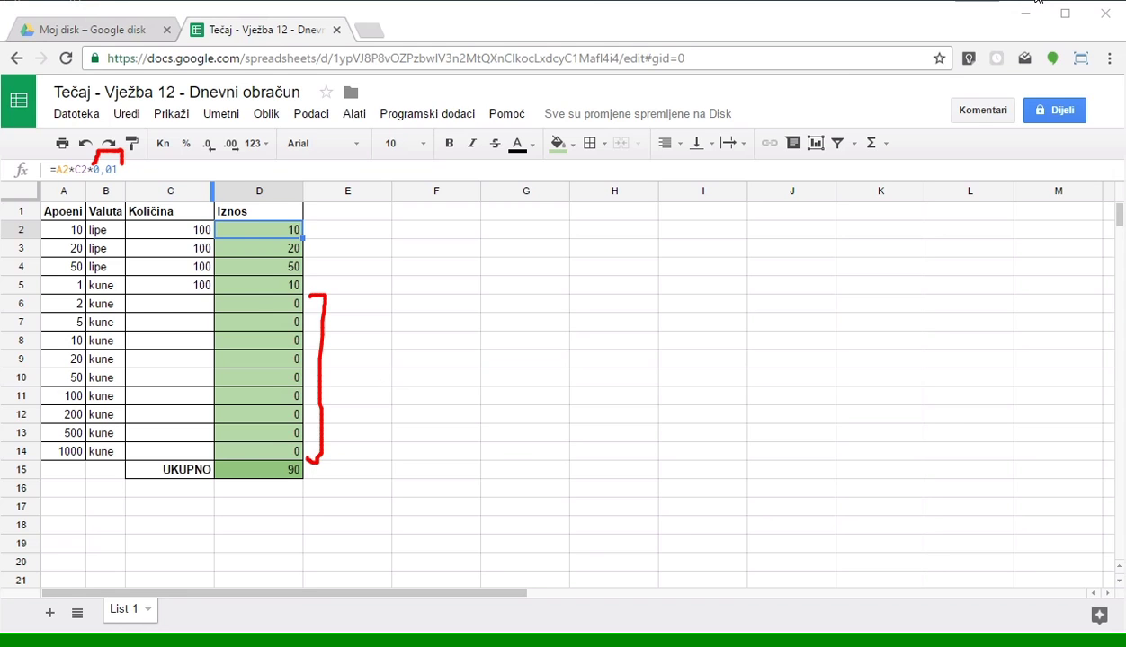
pyautogui.press('Escape')
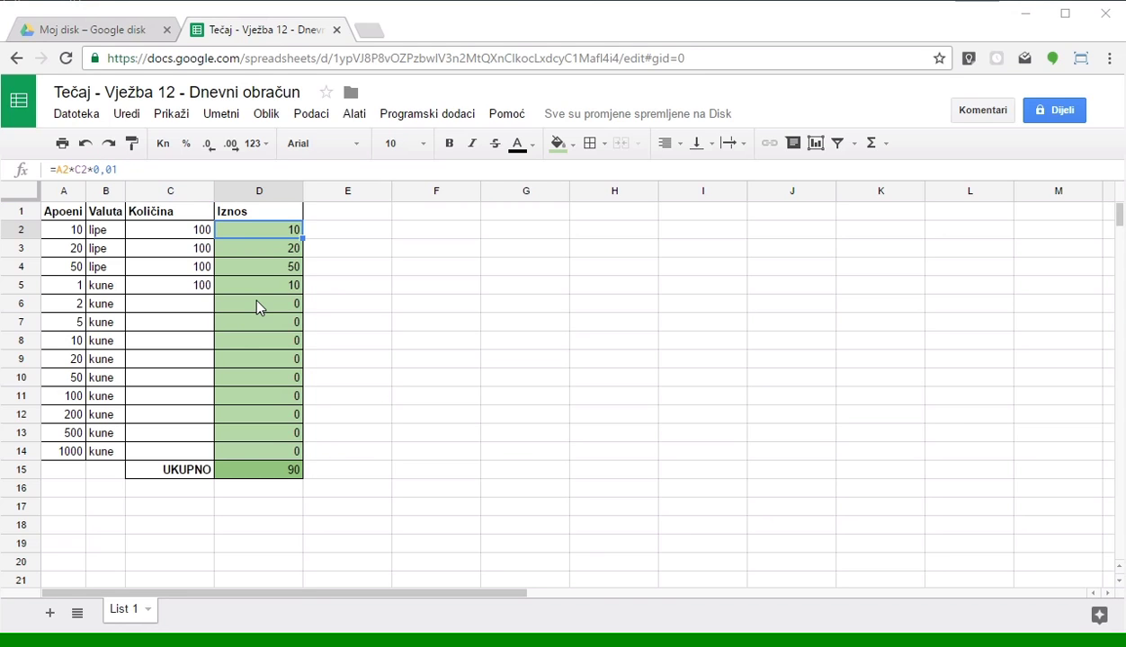
pyautogui.click(256, 308)
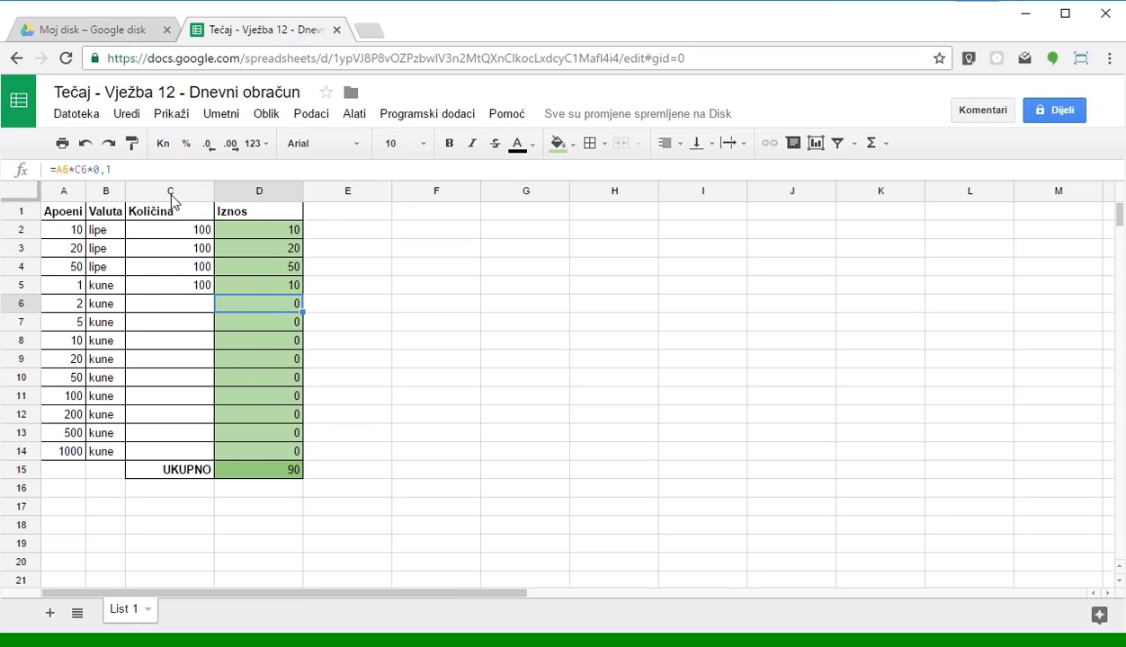
# - Remove the *0,1 factor from the D6 formula so it reads =A6*C6
pyautogui.click(138, 170)
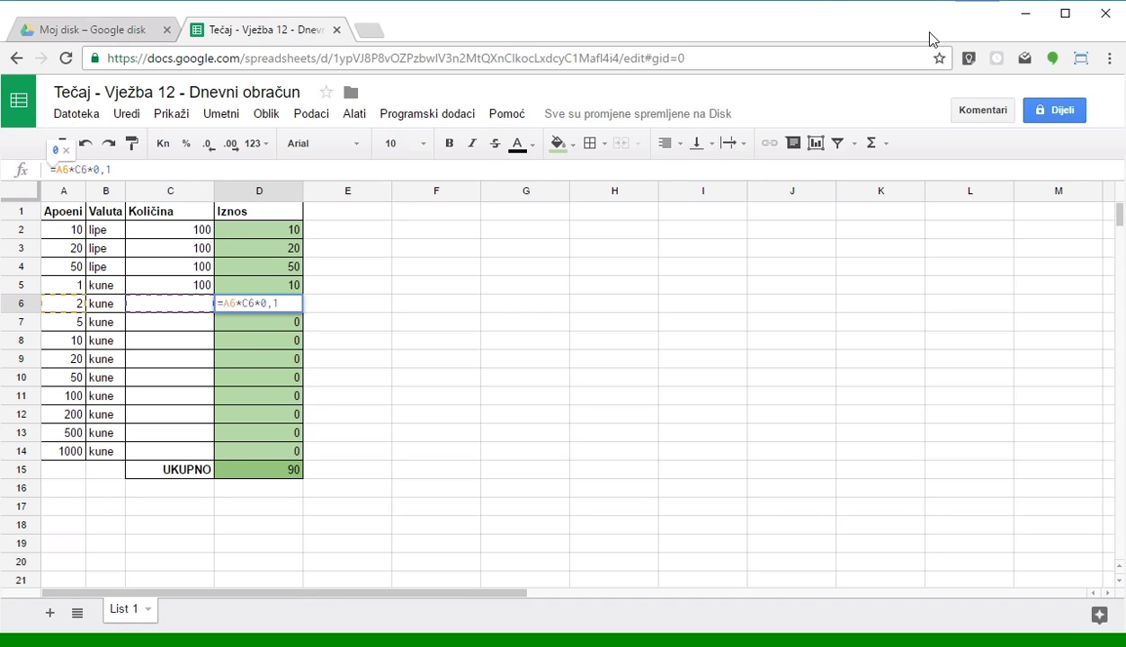
pyautogui.moveTo(146, 125); pyautogui.dragTo(108, 162)
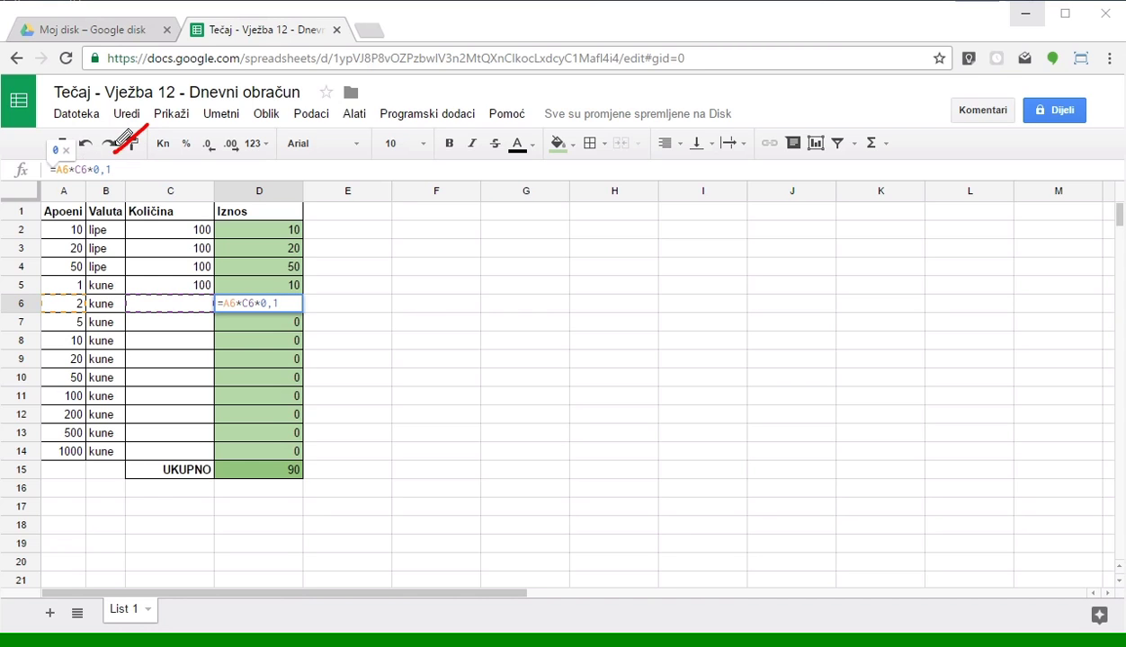
pyautogui.moveTo(93, 164); pyautogui.dragTo(94, 151)
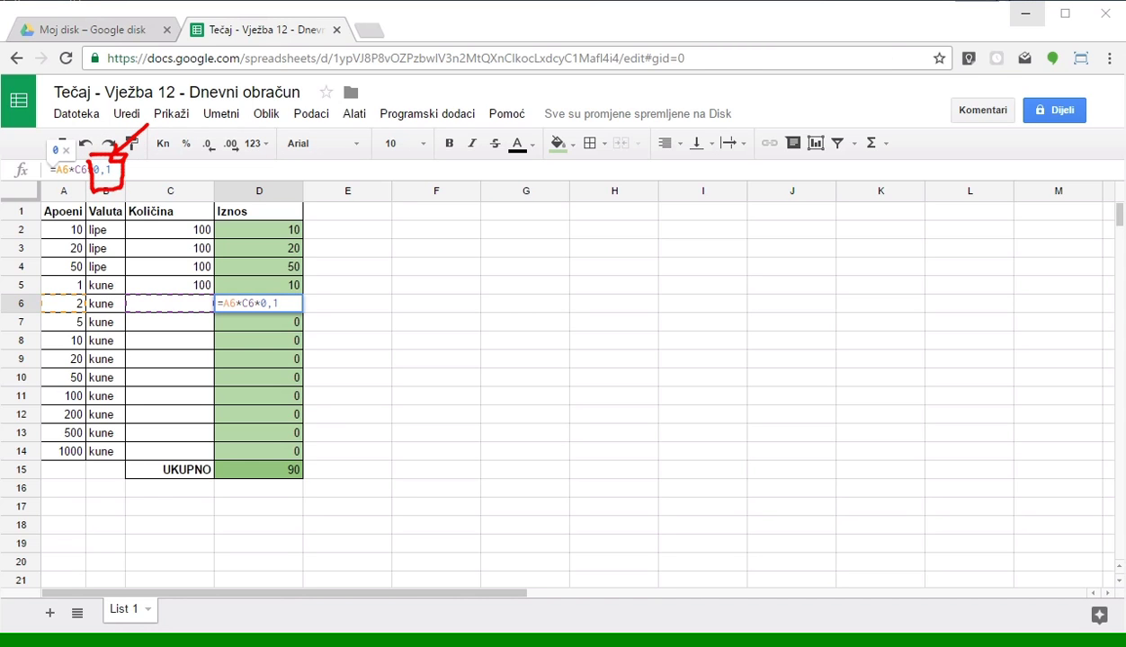
pyautogui.press('Escape')
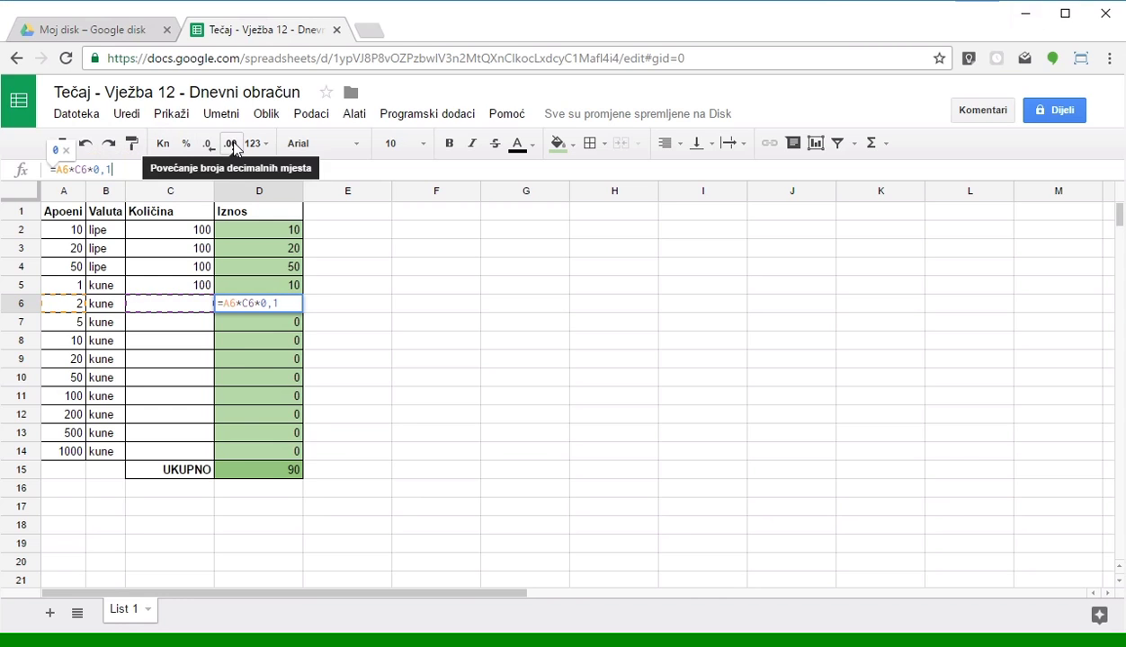
pyautogui.press('BackSpace')
pyautogui.press('BackSpace')
pyautogui.press('BackSpace')
pyautogui.press('BackSpace')
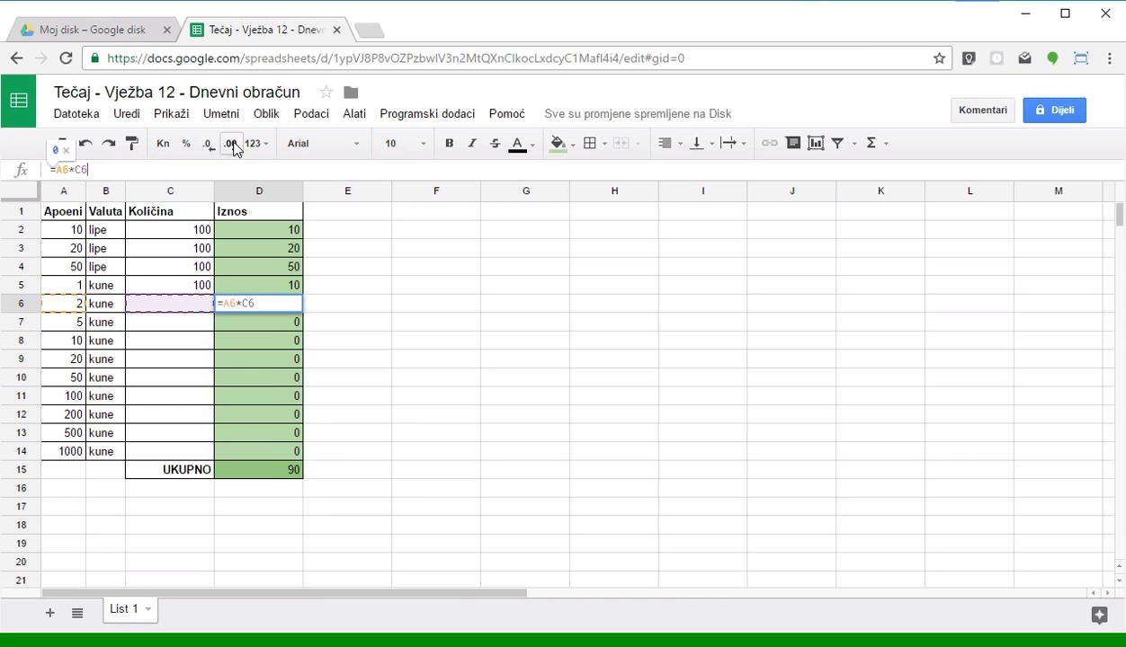
pyautogui.press('Return')
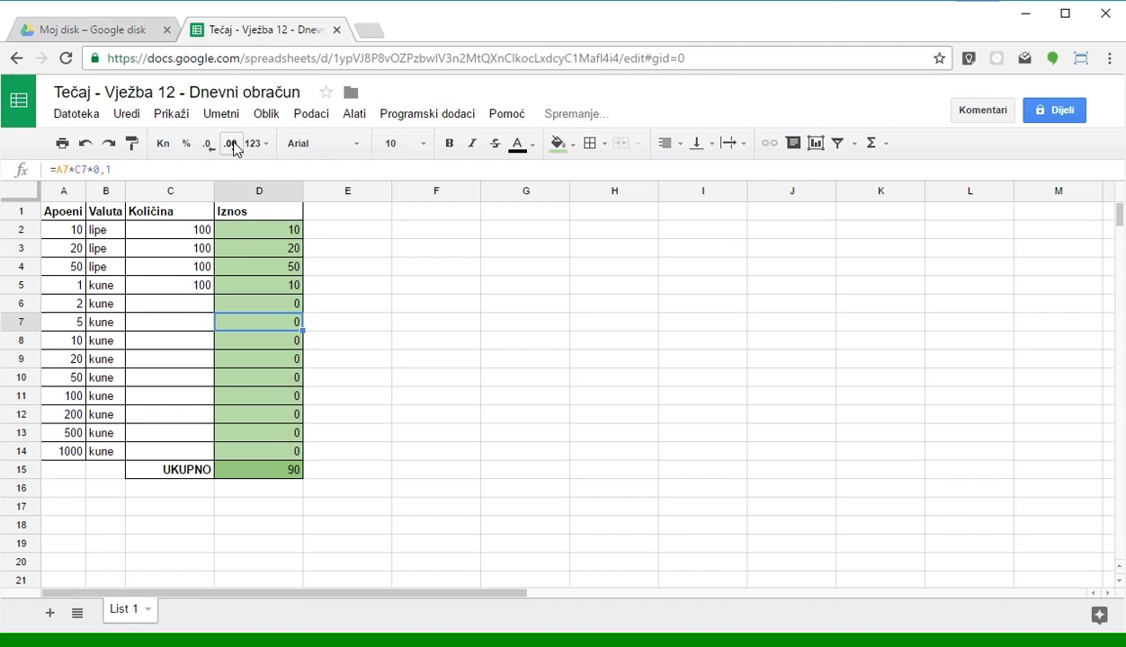
pyautogui.click(265, 300)
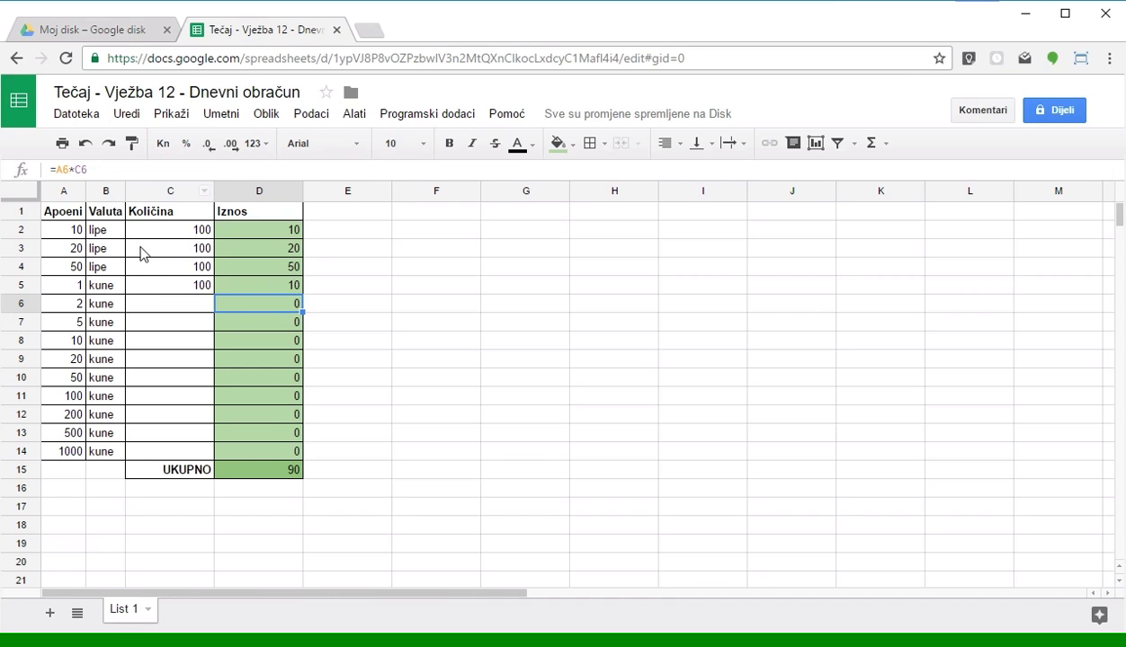
pyautogui.moveTo(307, 303)
pyautogui.mouseDown()
pyautogui.moveTo(346, 303)
pyautogui.moveTo(310, 286)
pyautogui.mouseUp()
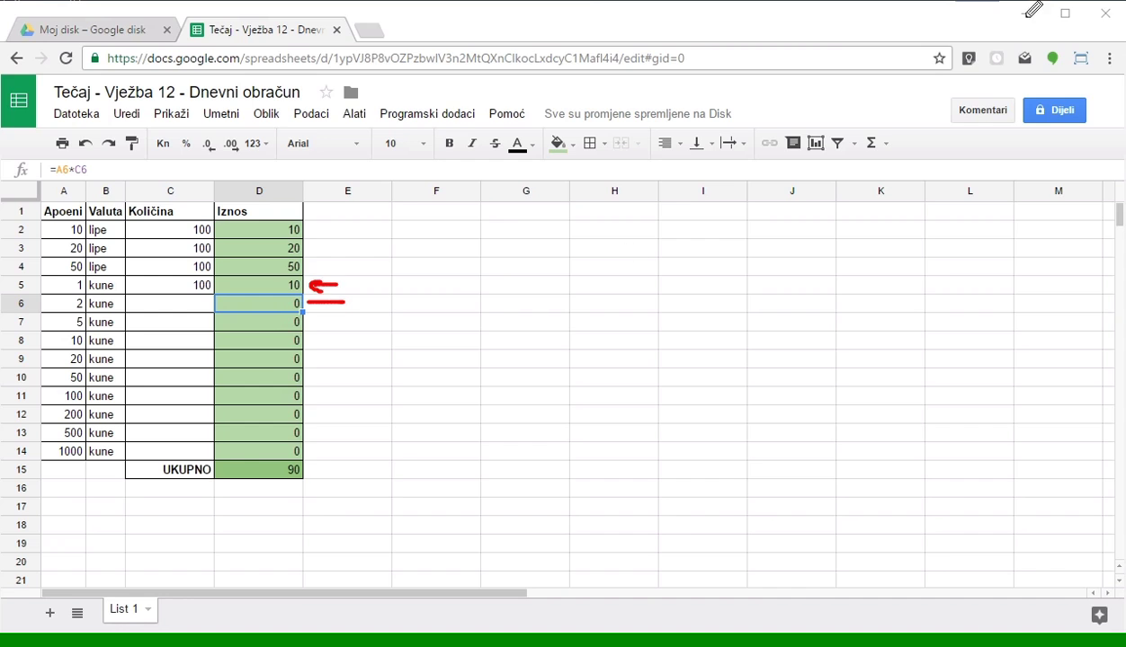
# - Remove the *0,1 factor from the D5 formula so it reads =A5*C5 and shows 100
pyautogui.click(256, 286)
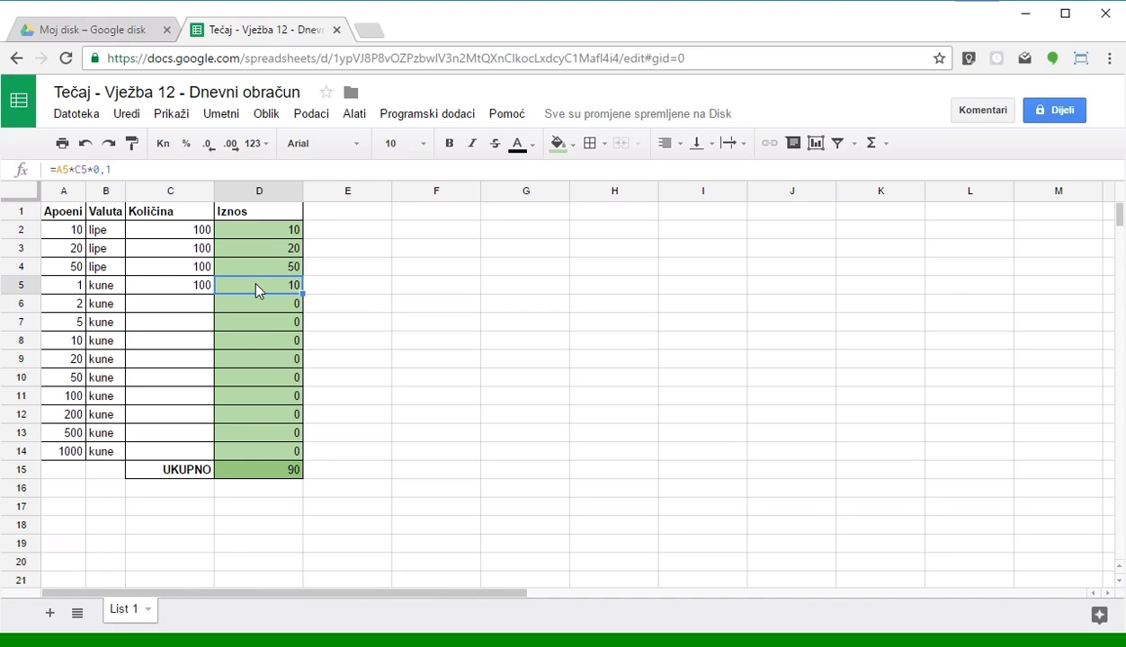
pyautogui.click(173, 167)
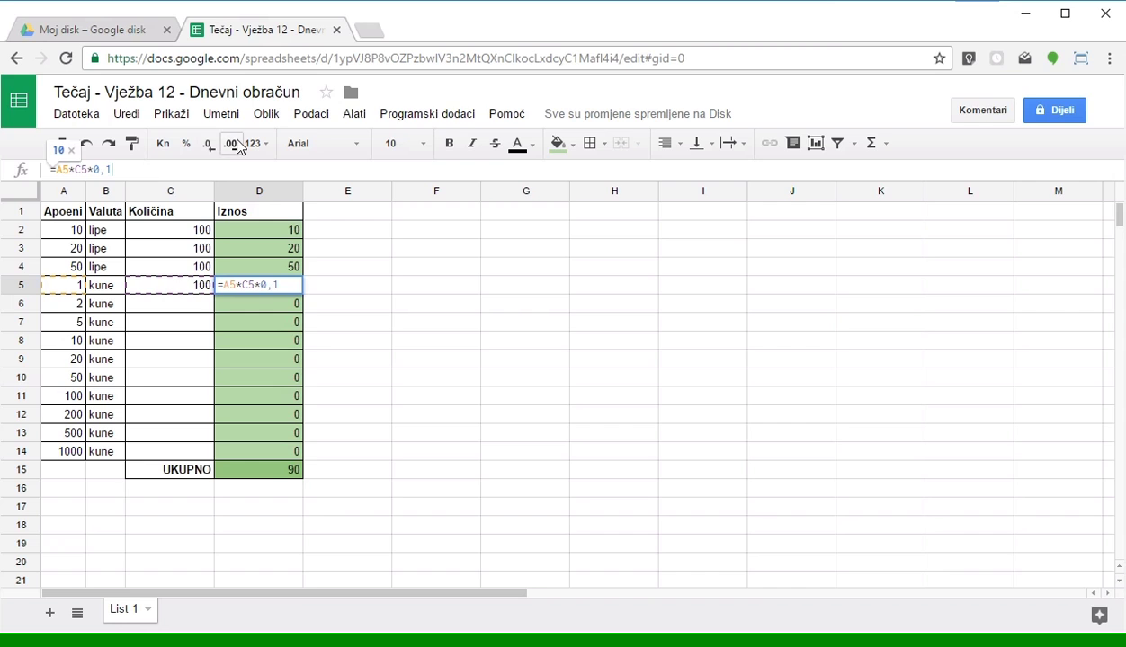
pyautogui.press('BackSpace')
pyautogui.press('BackSpace')
pyautogui.press('BackSpace')
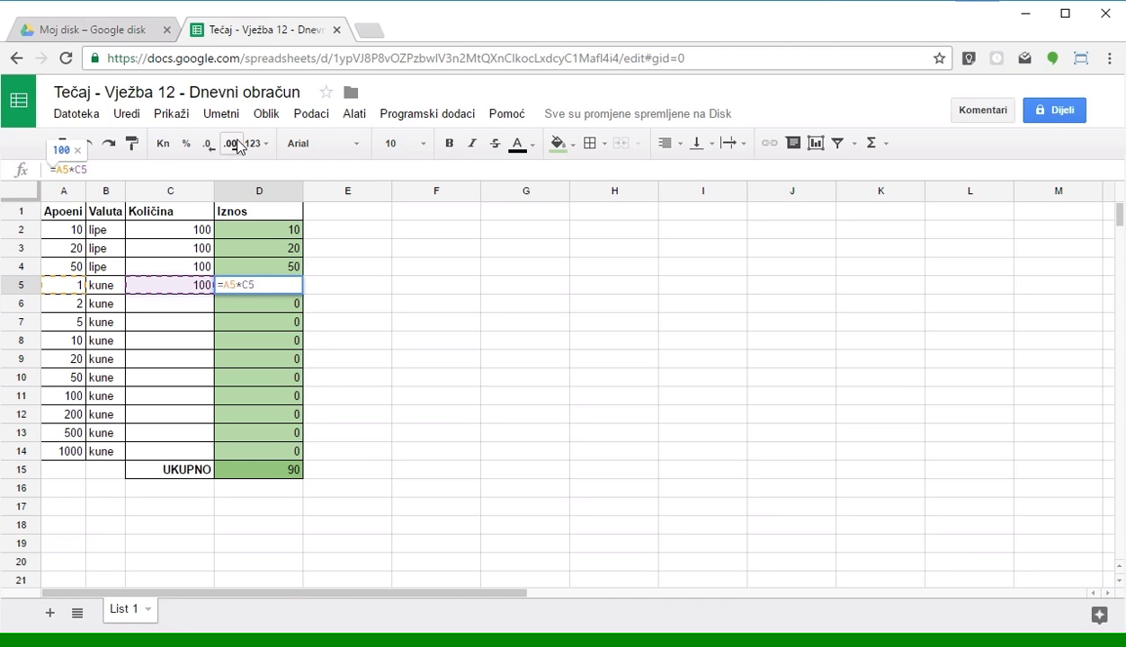
pyautogui.press('Return')
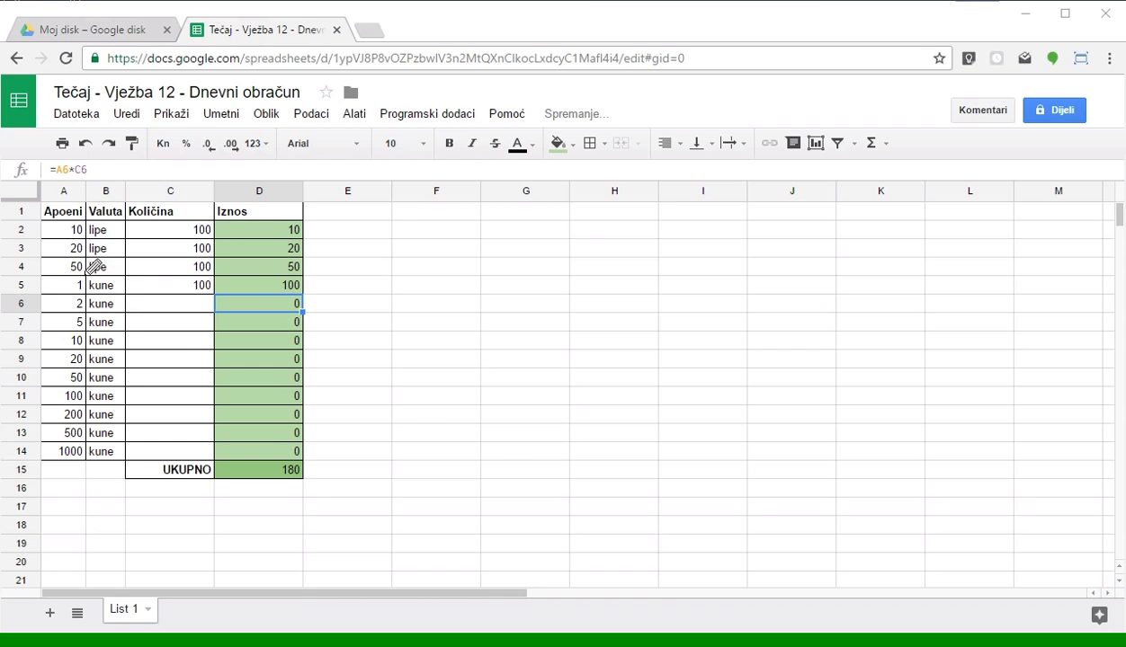
pyautogui.moveTo(317, 281)
pyautogui.mouseDown()
pyautogui.moveTo(351, 283)
pyautogui.moveTo(323, 290)
pyautogui.mouseUp()
pyautogui.click(280, 284)
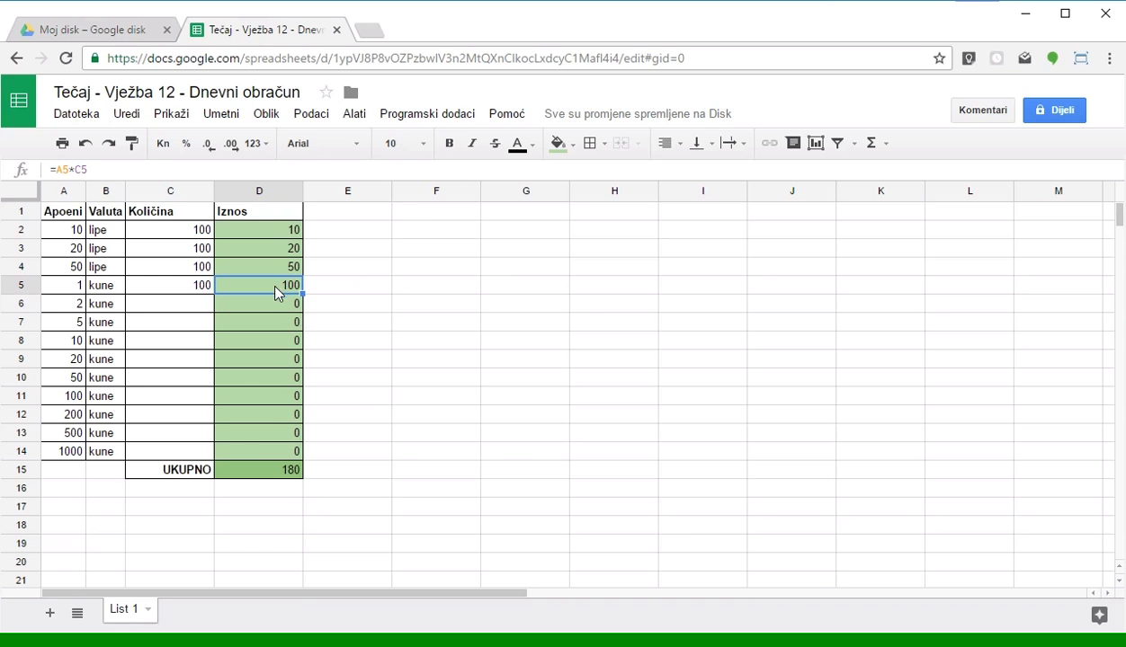
pyautogui.click(126, 115)
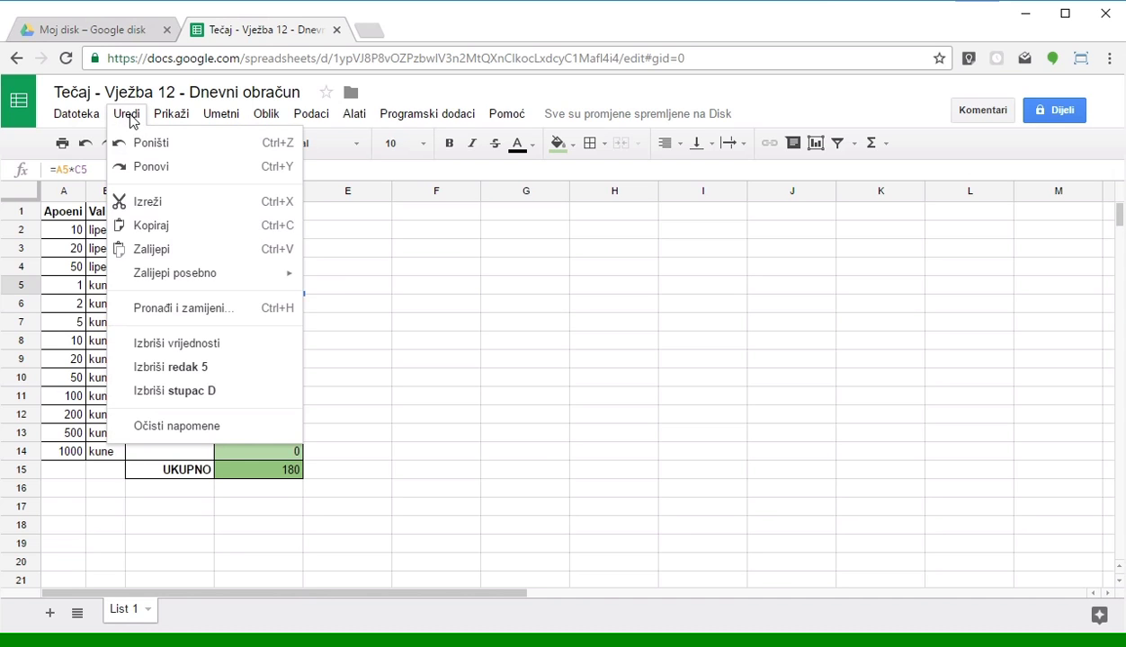
# - Paste the D5 kune formula into Iznos cells D6 through D14
pyautogui.click(150, 225)
pyautogui.moveTo(261, 310); pyautogui.dragTo(250, 454)
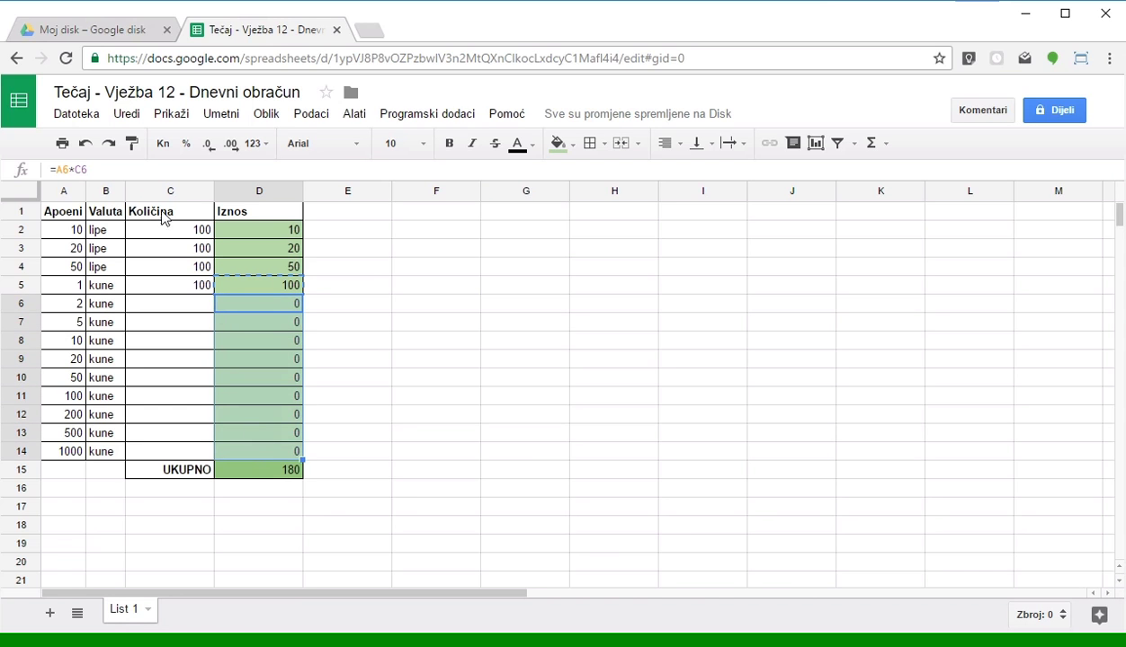
pyautogui.click(127, 114)
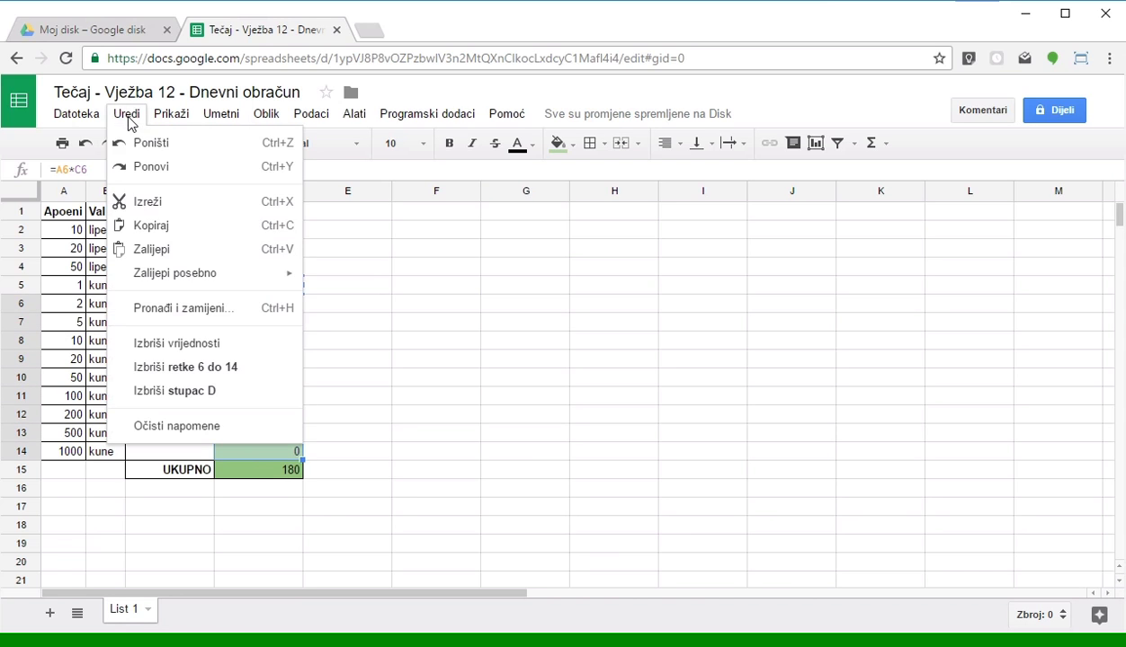
pyautogui.click(153, 249)
pyautogui.click(357, 302)
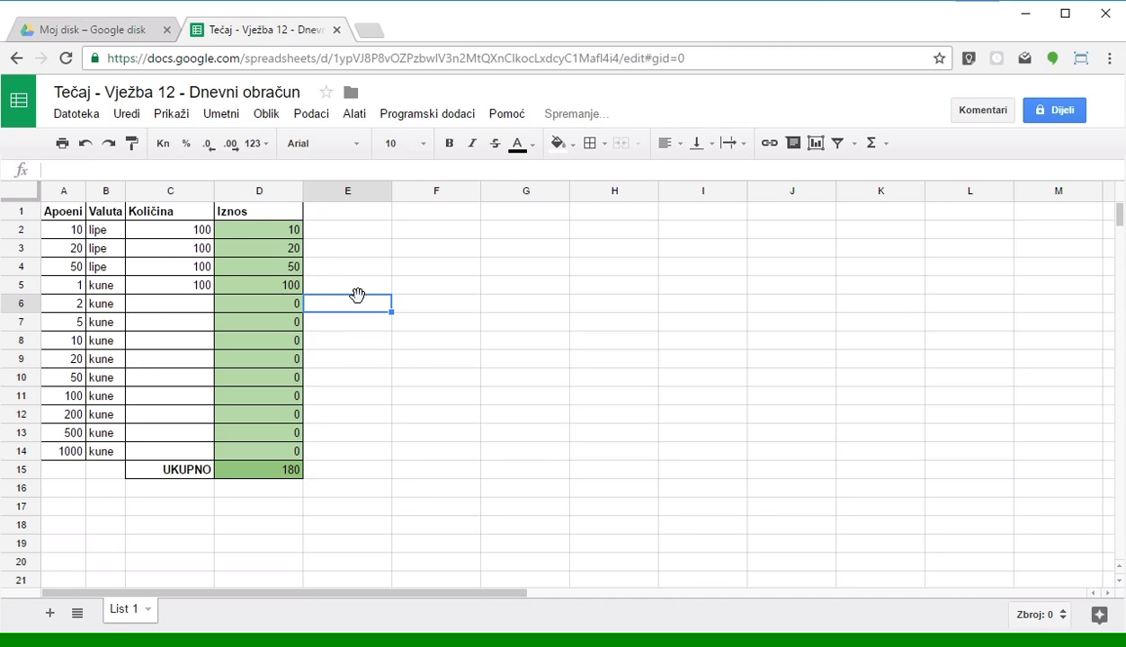
# - Enter test quantities in C6:C14: 100, 1000, 1000, then 10 in each remaining row
pyautogui.click(187, 306)
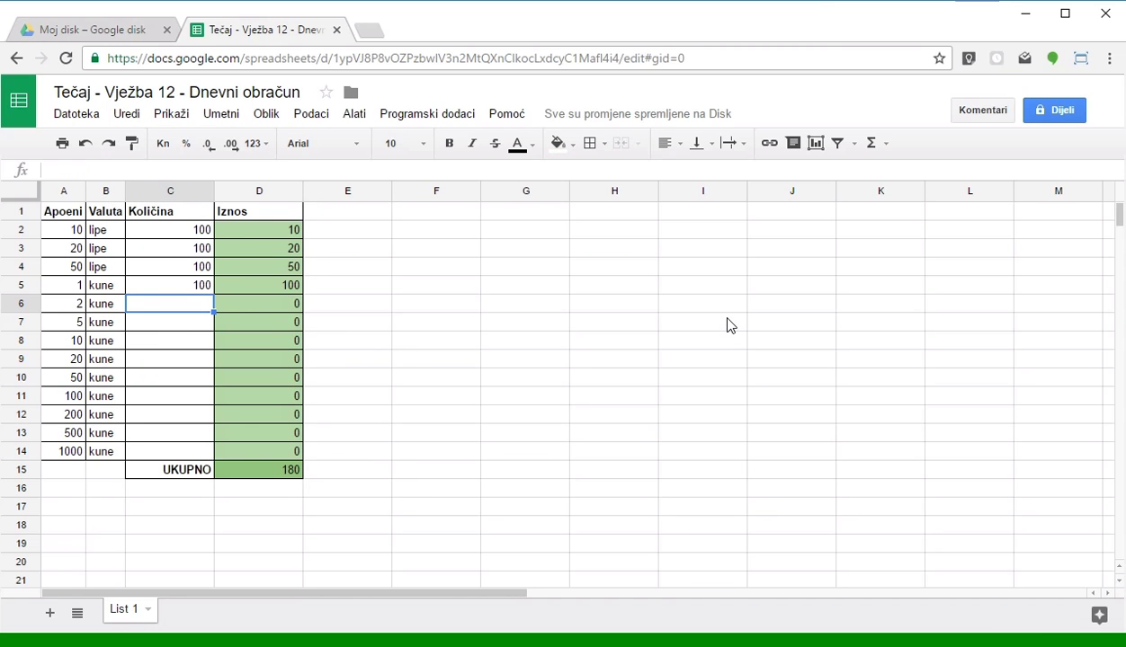
pyautogui.write('100')
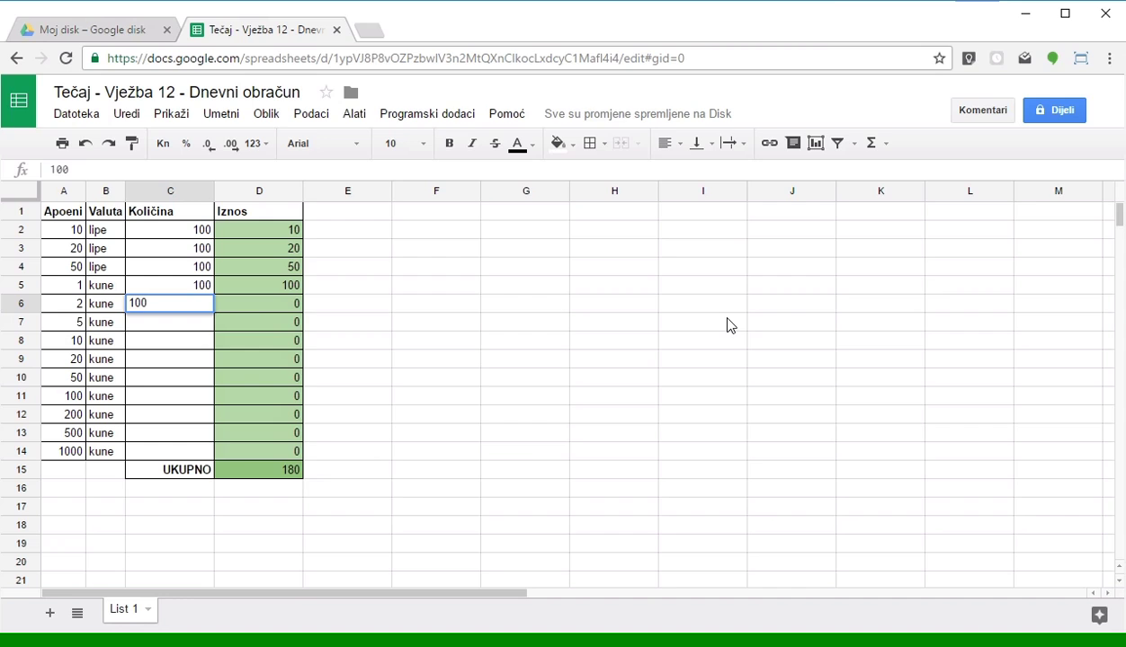
pyautogui.press('Return')
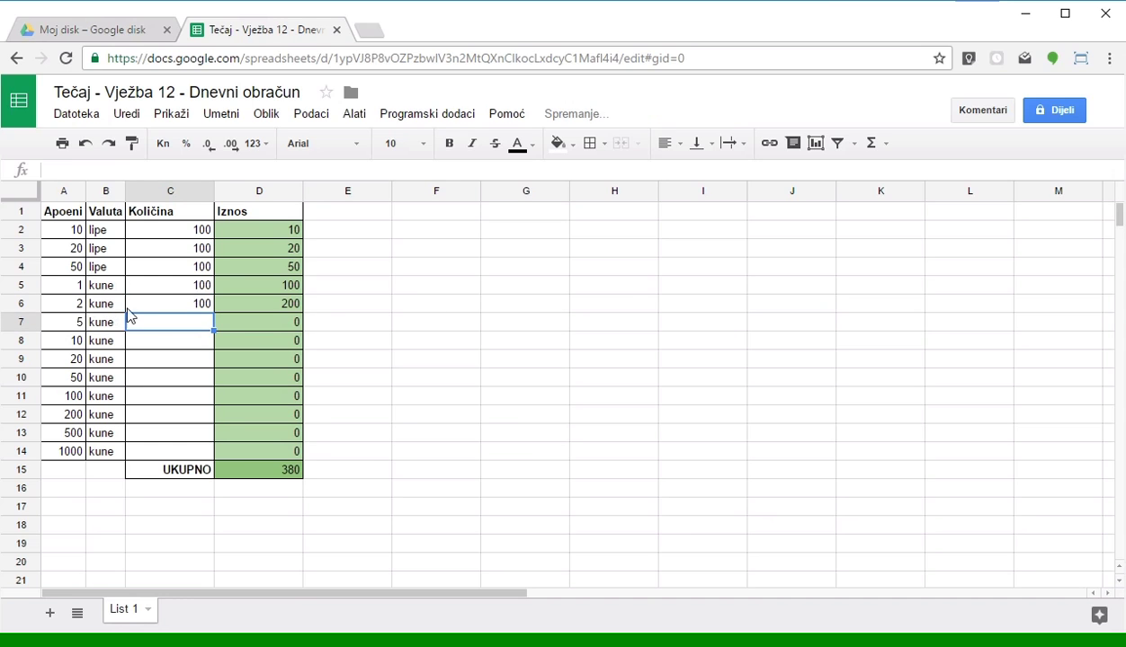
pyautogui.write('1000')
pyautogui.press('Return')
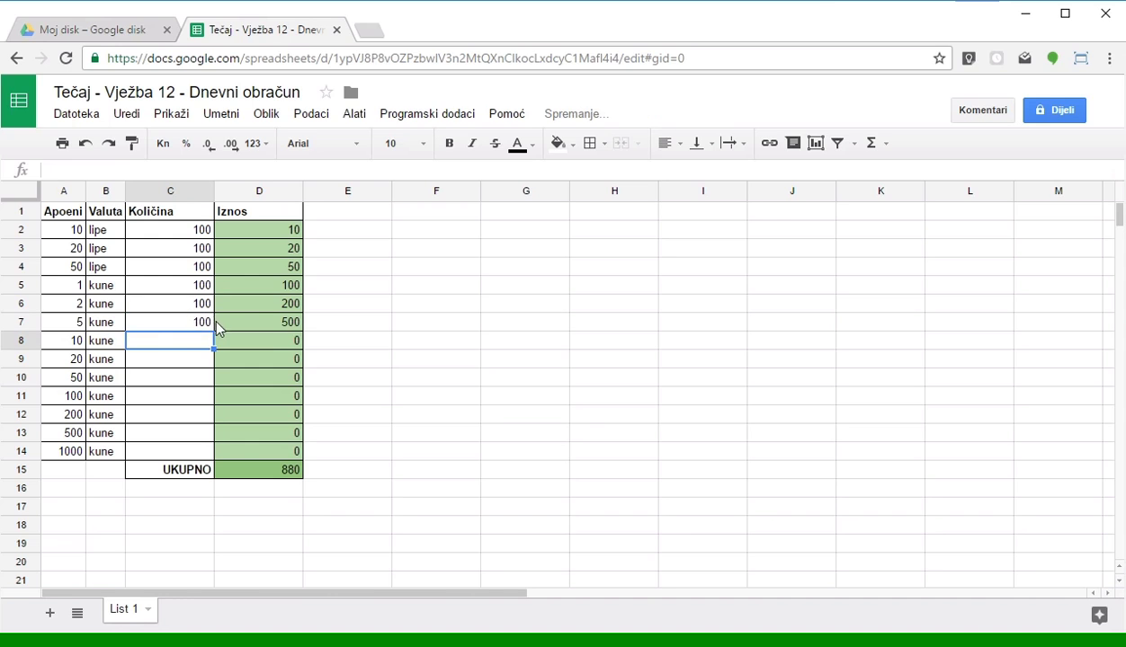
pyautogui.write('1000')
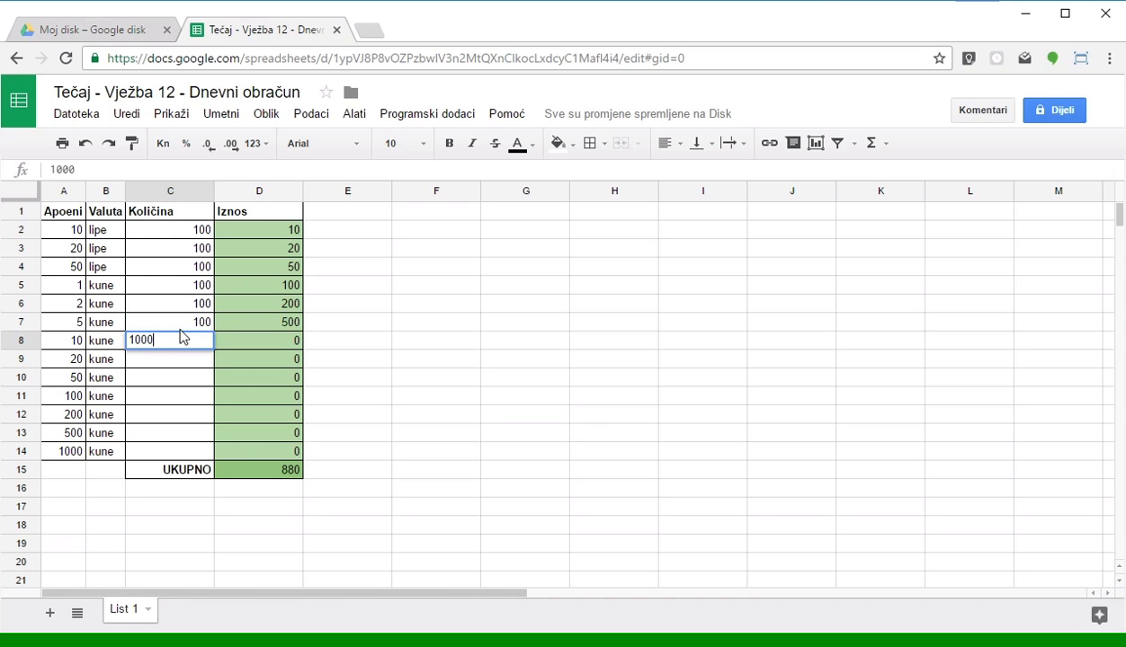
pyautogui.press('Return')
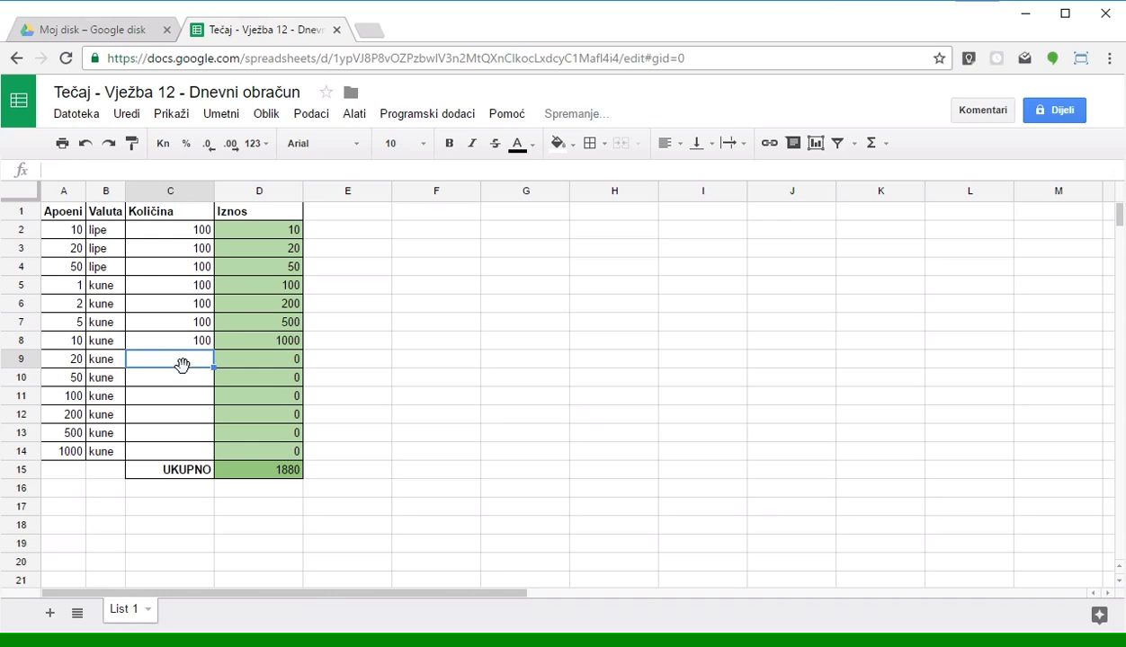
pyautogui.write('10')
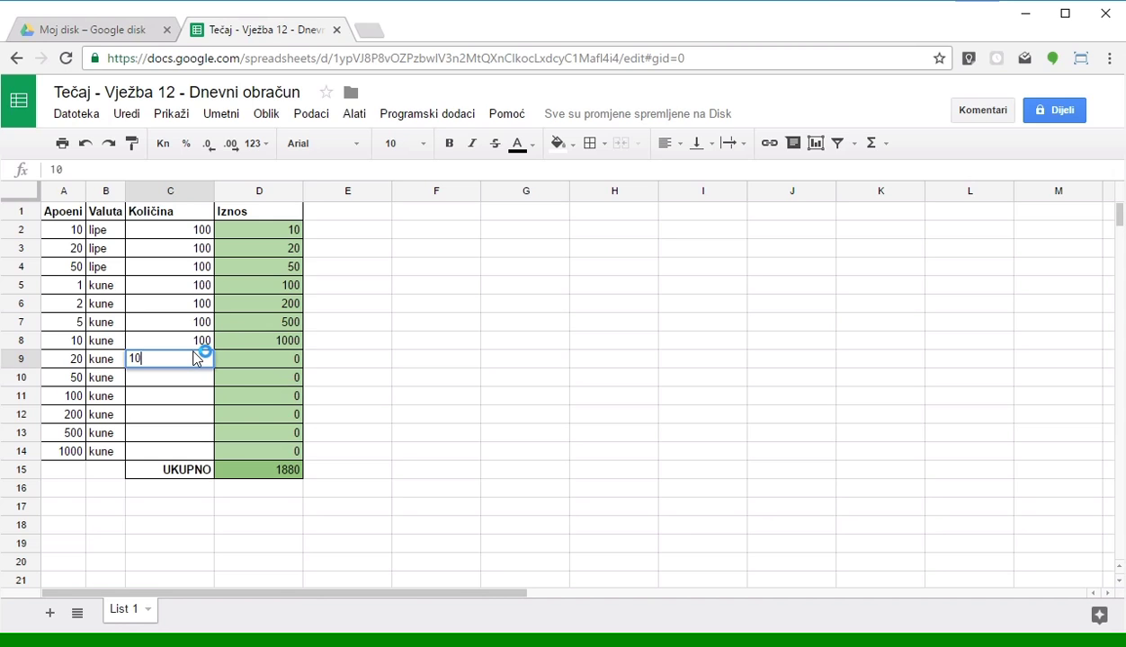
pyautogui.press('Return')
pyautogui.write('10')
pyautogui.press('Return')
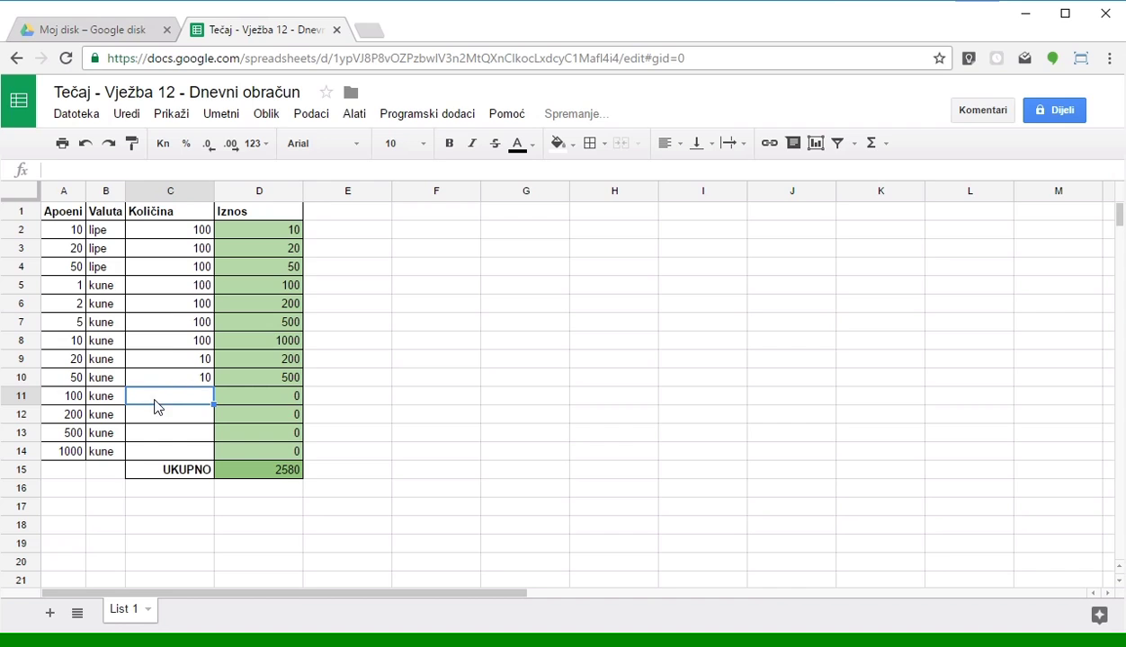
pyautogui.write('10')
pyautogui.press('Return')
pyautogui.write('10')
pyautogui.press('Return')
pyautogui.write('10')
pyautogui.press('Return')
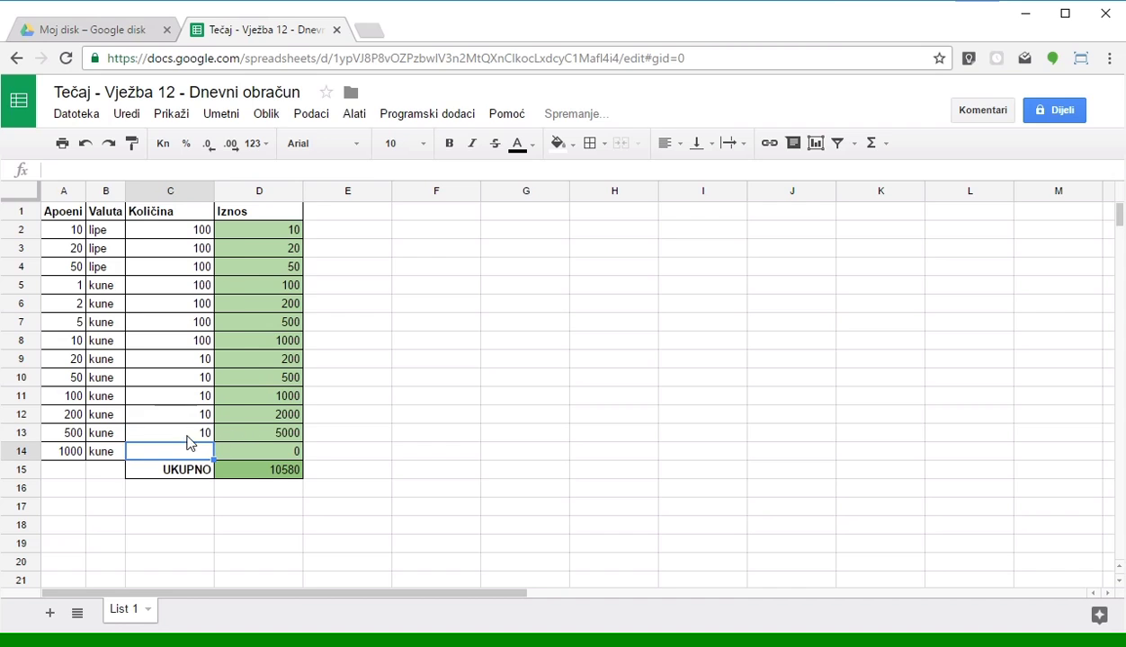
pyautogui.write('10')
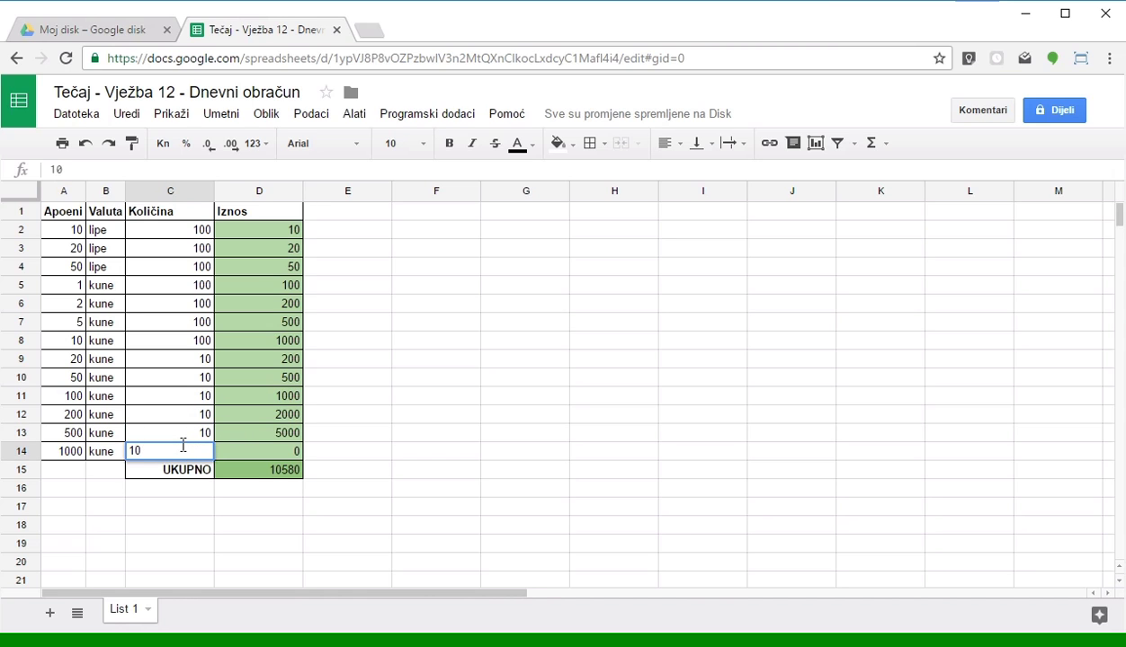
pyautogui.press('Return')
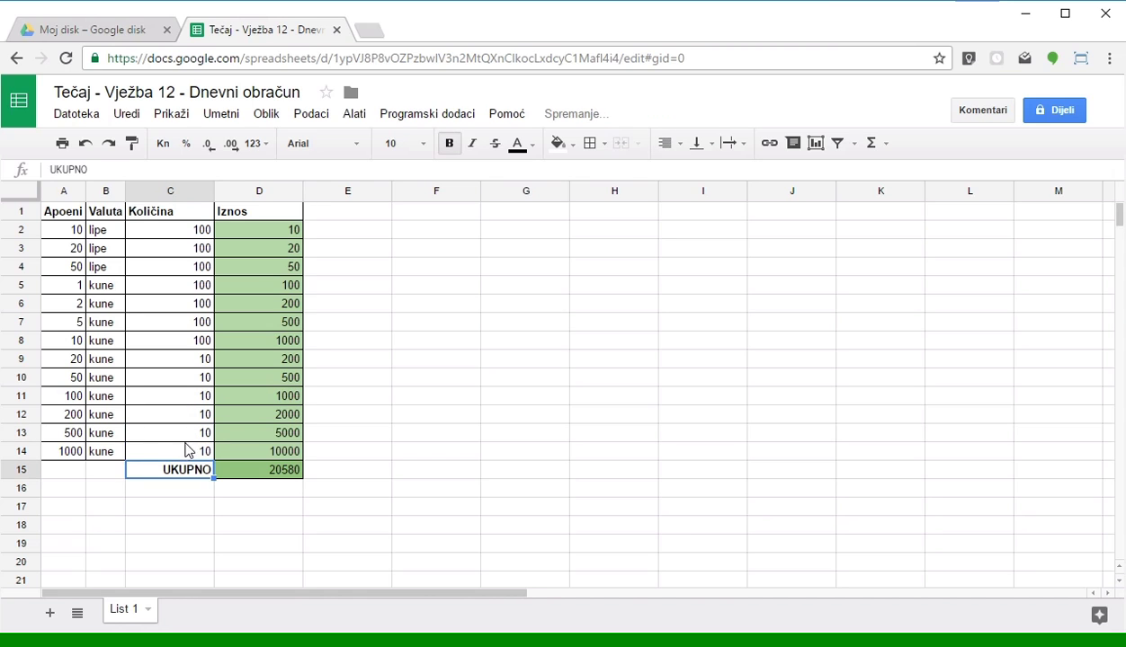
pyautogui.click(257, 505)
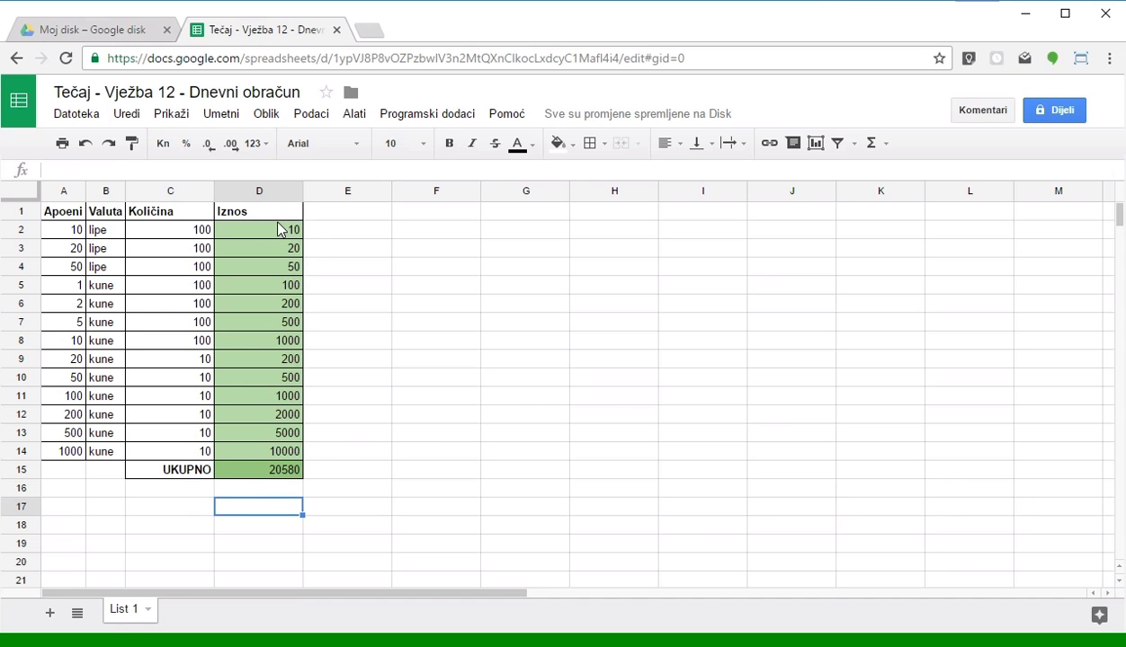
# - Delete the test quantities in C2:C14 so all Iznos amounts and UKUPNO show 0
pyautogui.moveTo(278, 226); pyautogui.dragTo(261, 432)
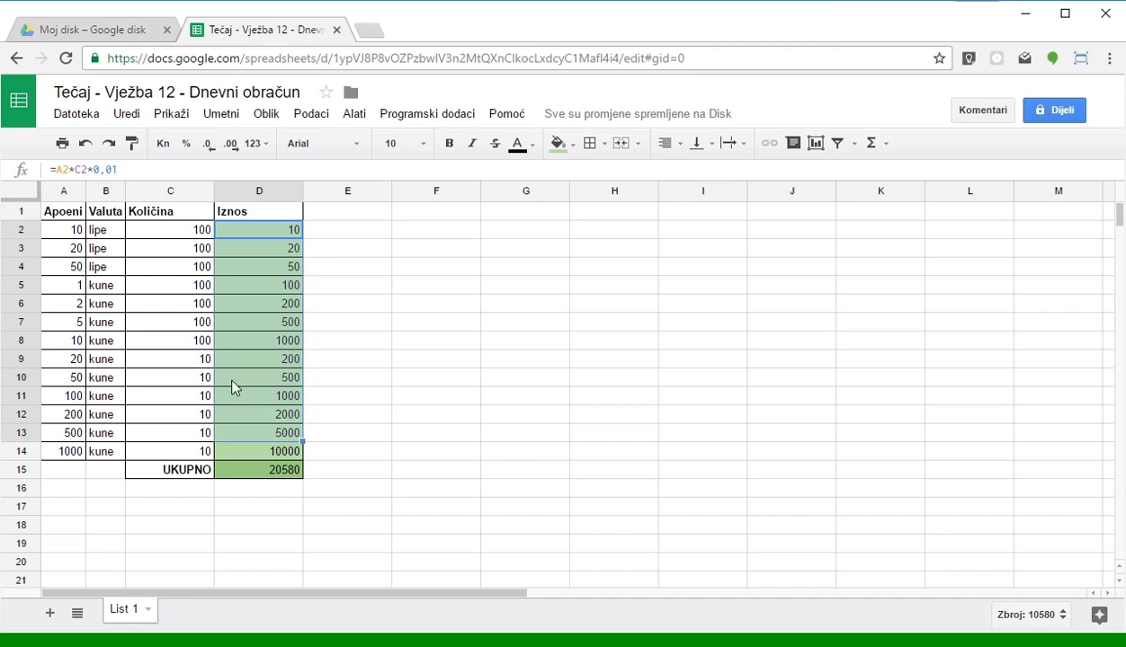
pyautogui.moveTo(203, 230); pyautogui.dragTo(179, 457)
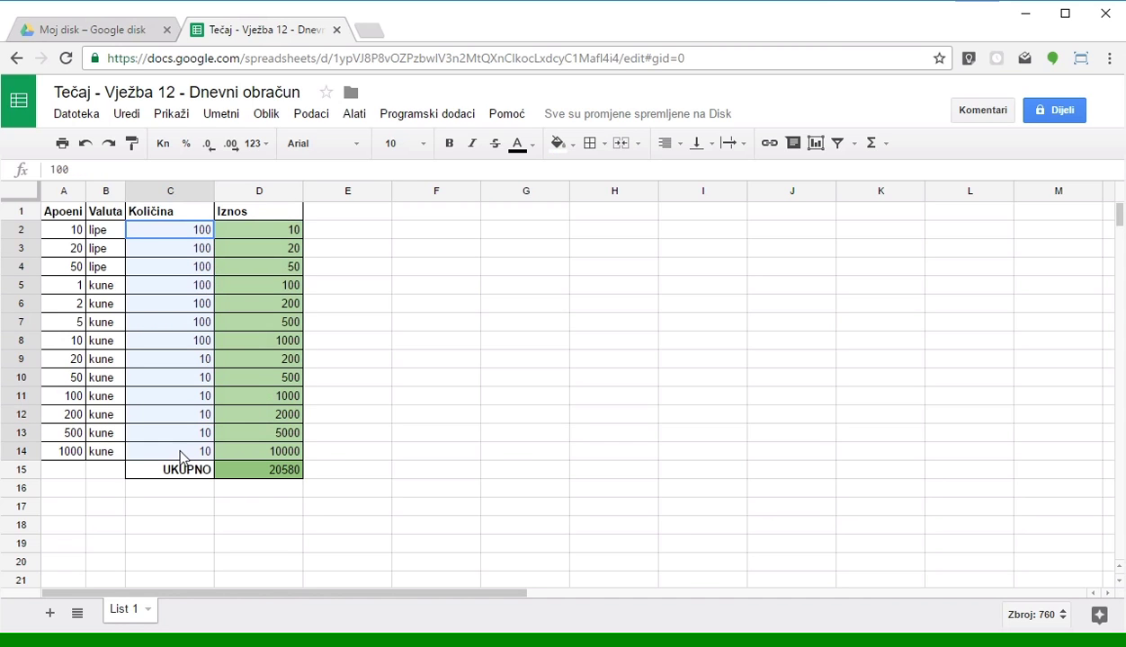
pyautogui.press('Delete')
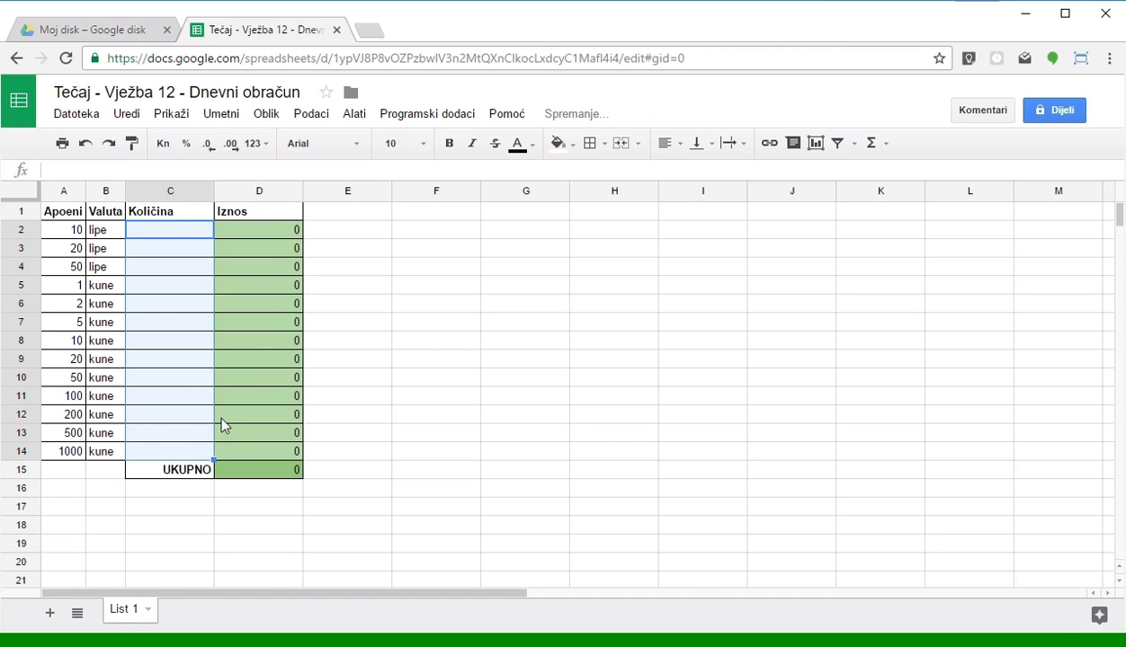
pyautogui.click(455, 361)
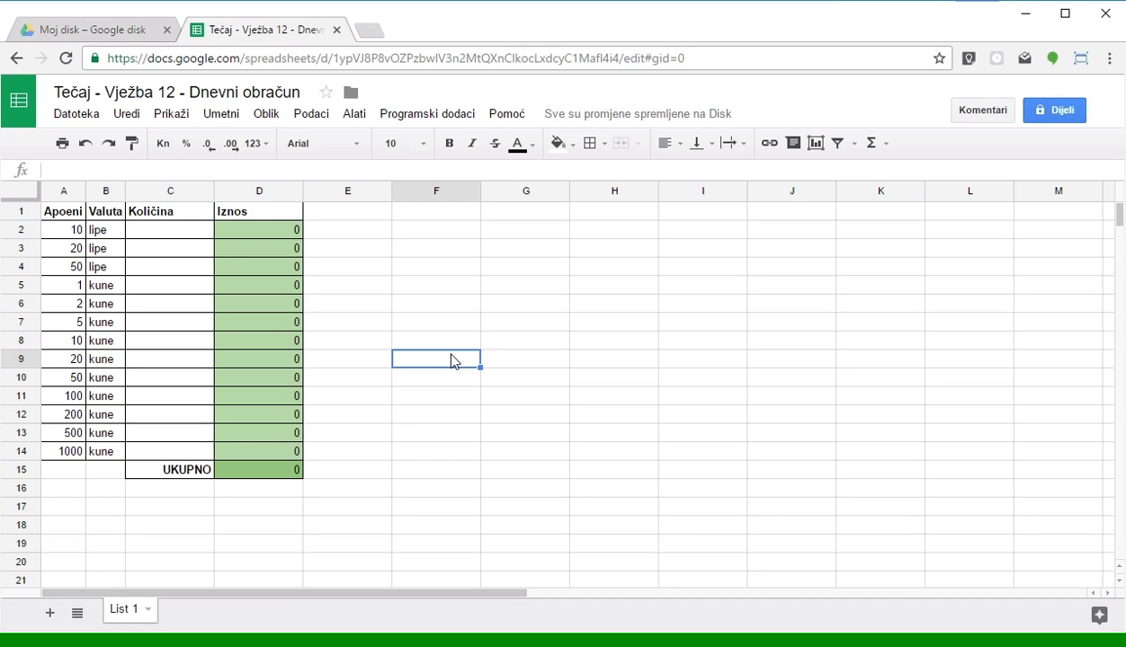
pyautogui.click(142, 226)
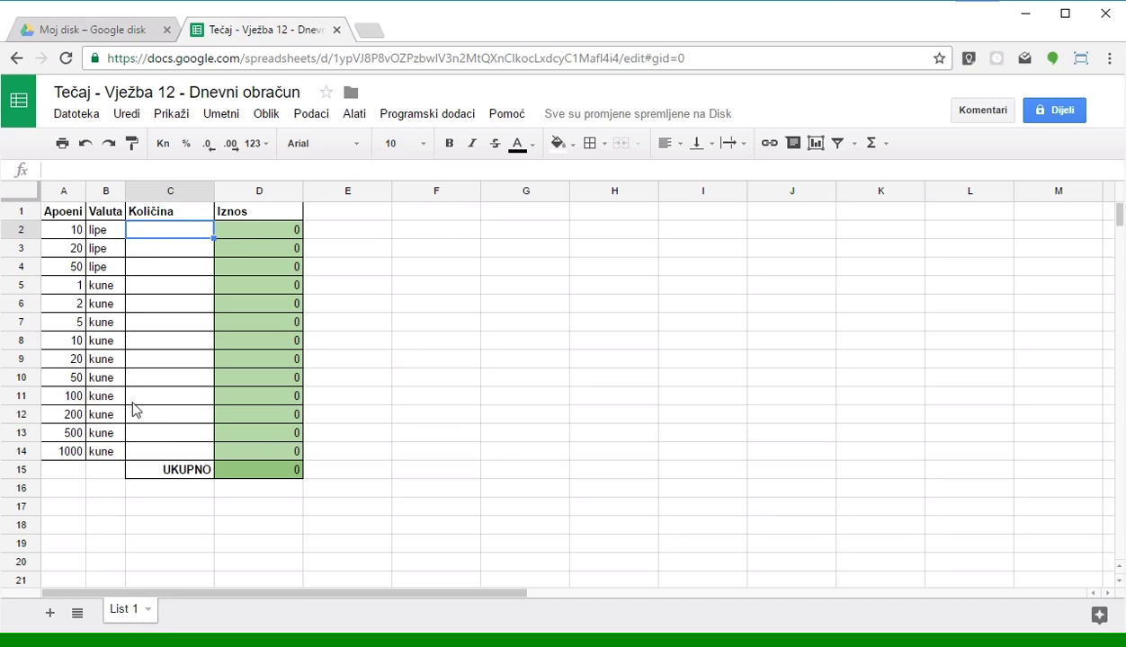
pyautogui.keyDown('shift'); pyautogui.click(145, 451); pyautogui.keyUp('shift')
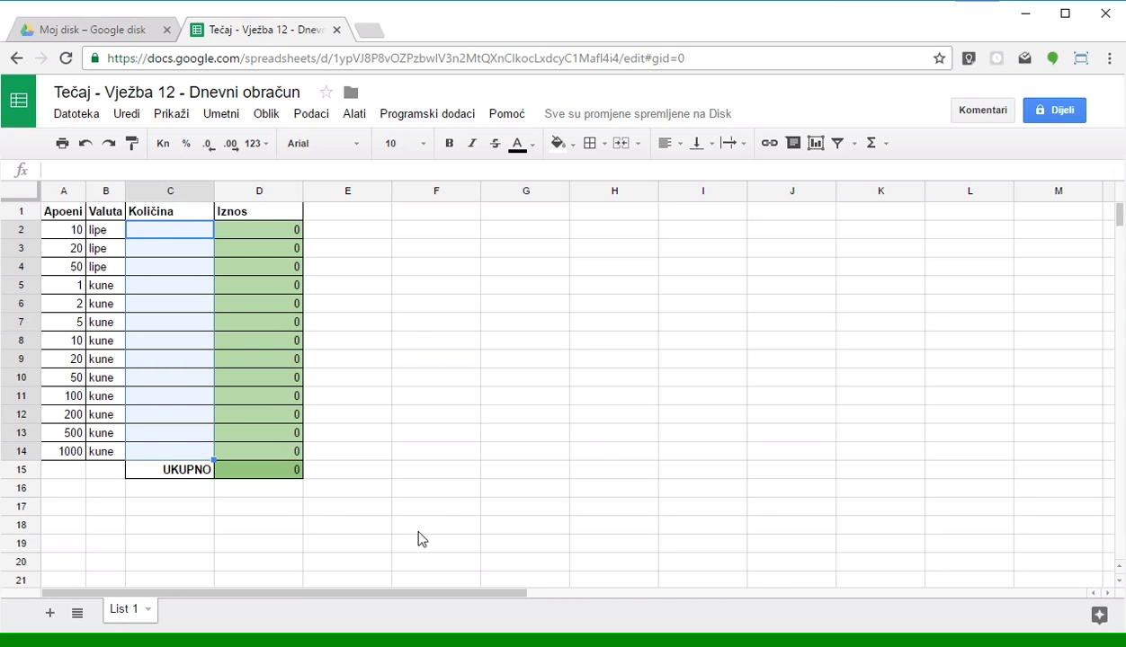
pyautogui.click(389, 490)
# - Fill header cells A1:D1 with a light yellow background
pyautogui.moveTo(65, 214); pyautogui.dragTo(256, 216)
pyautogui.click(559, 144)
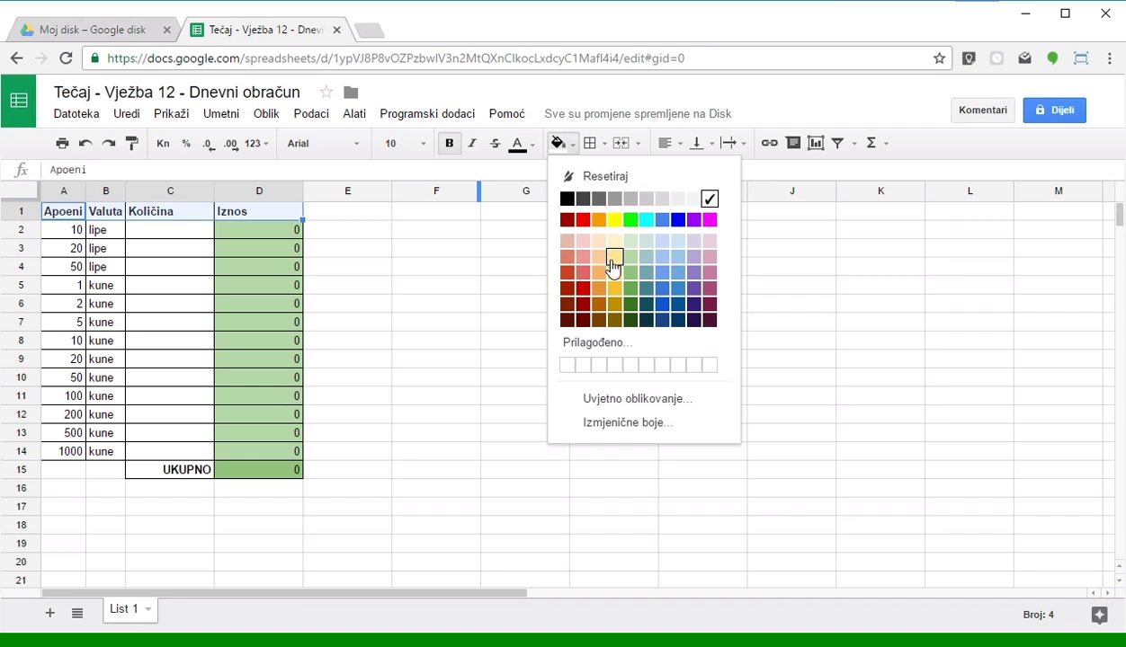
pyautogui.click(614, 271)
pyautogui.click(400, 263)
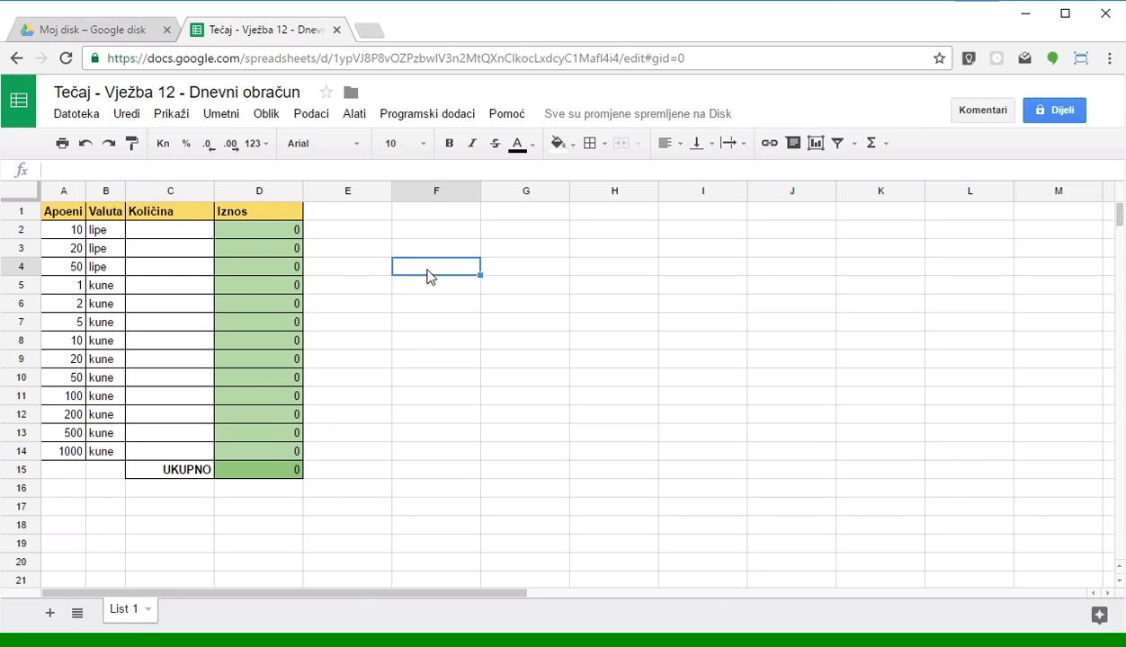
# - Select the empty block F2:G7 beside the table
pyautogui.click(359, 230)
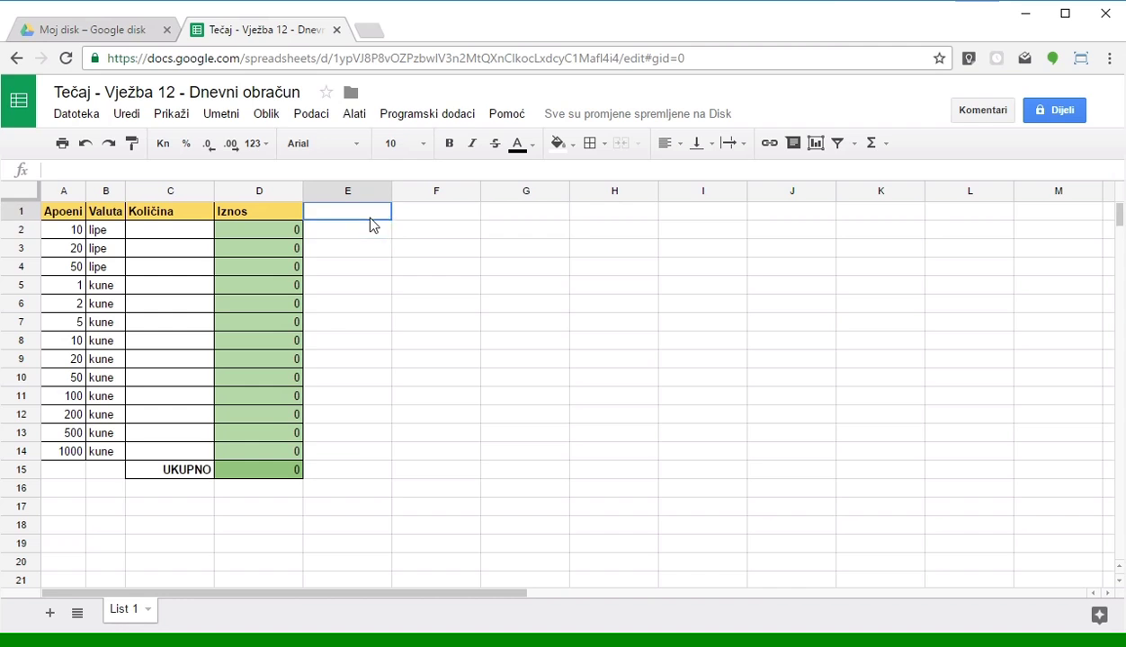
pyautogui.click(414, 233)
pyautogui.click(413, 253)
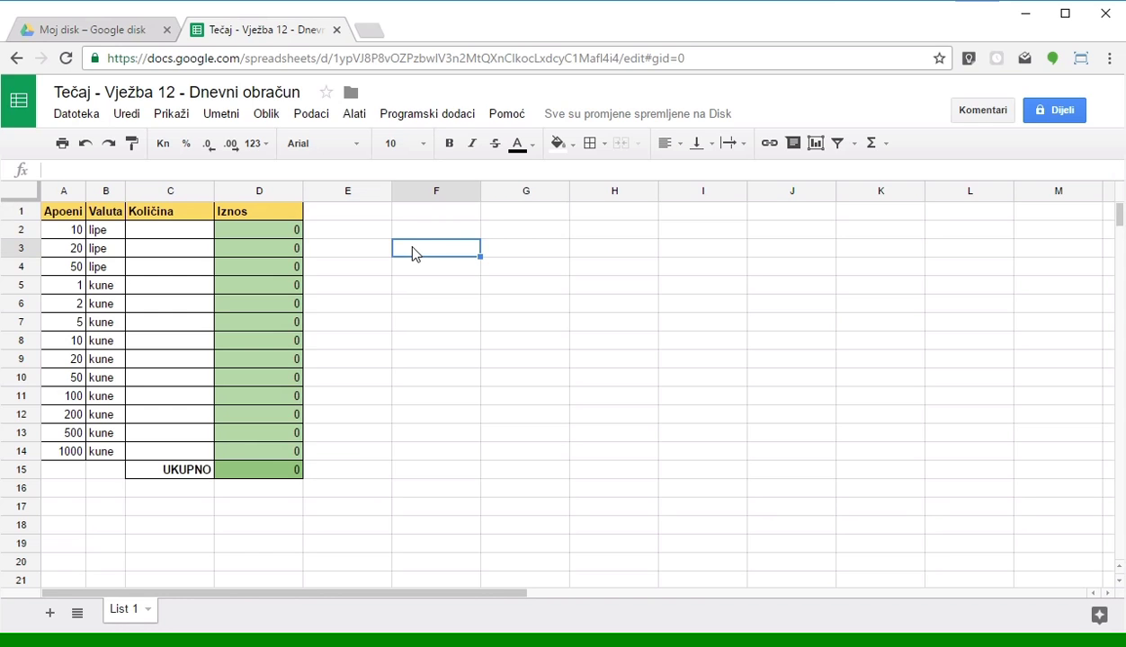
pyautogui.moveTo(407, 229); pyautogui.dragTo(504, 333)
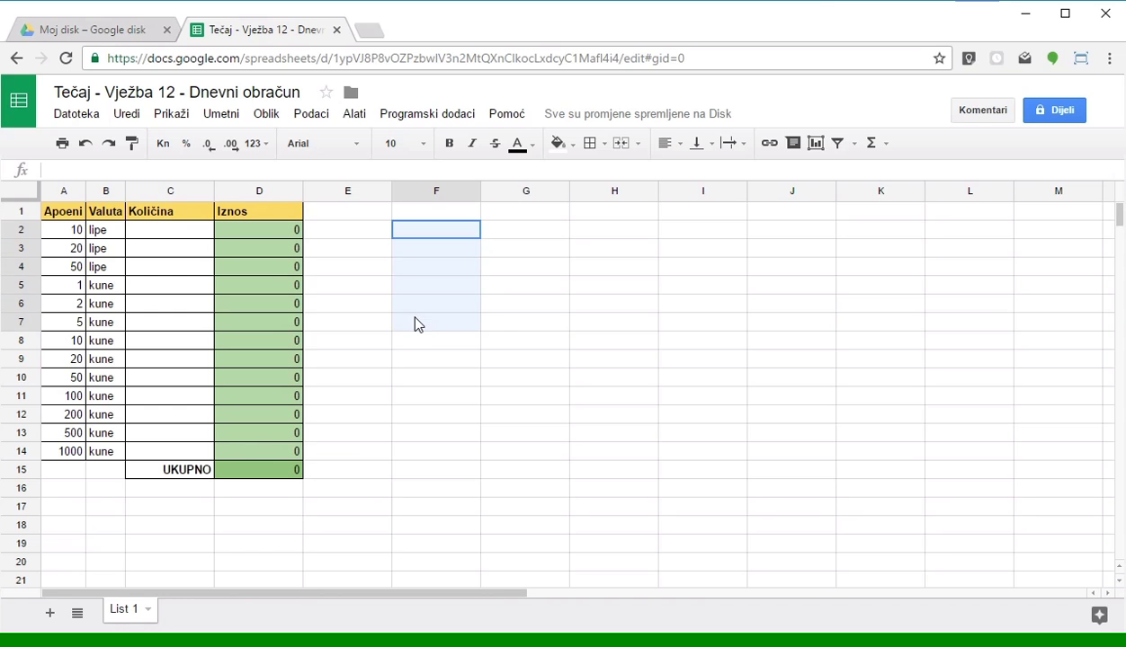